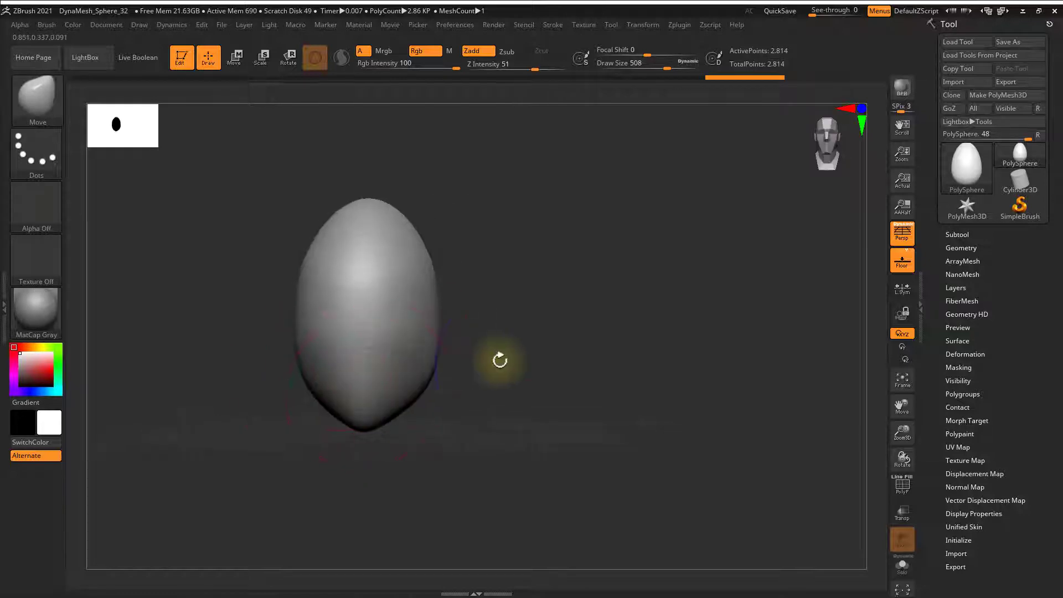
# Mask a vertical strip down the front centre of the egg-shaped head and invert the mask
pyautogui.keyDown('alt'); pyautogui.moveTo(509, 362); pyautogui.dragTo(637, 388); pyautogui.keyUp('alt')
pyautogui.keyDown('ctrl'); pyautogui.moveTo(462, 294); pyautogui.dragTo(462, 308); pyautogui.keyUp('ctrl')
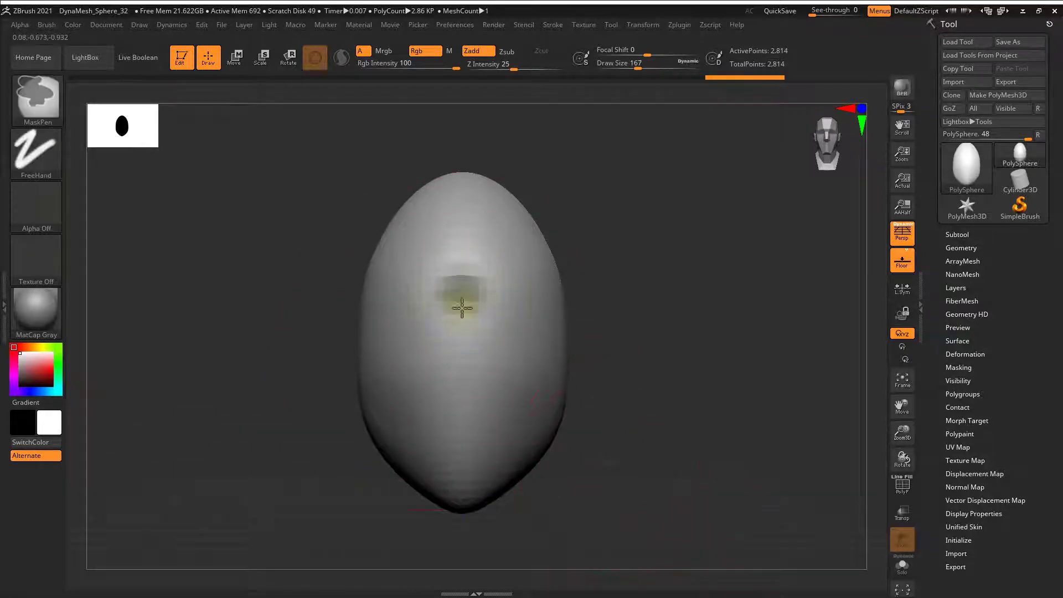
pyautogui.keyDown('ctrl'); pyautogui.moveTo(465, 397); pyautogui.dragTo(465, 409); pyautogui.keyUp('ctrl')
pyautogui.keyDown('ctrl'); pyautogui.click(614, 361); pyautogui.keyUp('ctrl')
# Pull the unmasked strip forward into a long pointed nose with the Move brush, and remesh and smooth it
pyautogui.moveTo(675, 295)
pyautogui.mouseDown()
pyautogui.moveTo(637, 344)
pyautogui.moveTo(592, 360)
pyautogui.mouseUp()
pyautogui.moveTo(478, 385); pyautogui.dragTo(383, 403)
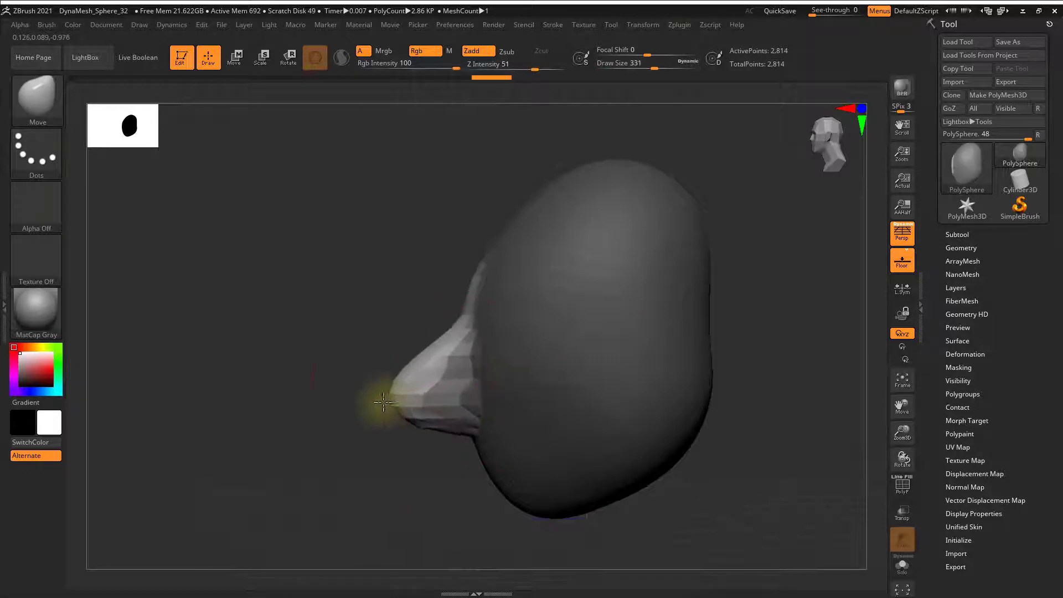
pyautogui.moveTo(445, 311); pyautogui.dragTo(408, 305)
pyautogui.moveTo(408, 352); pyautogui.dragTo(382, 351)
pyautogui.moveTo(427, 282); pyautogui.dragTo(412, 276)
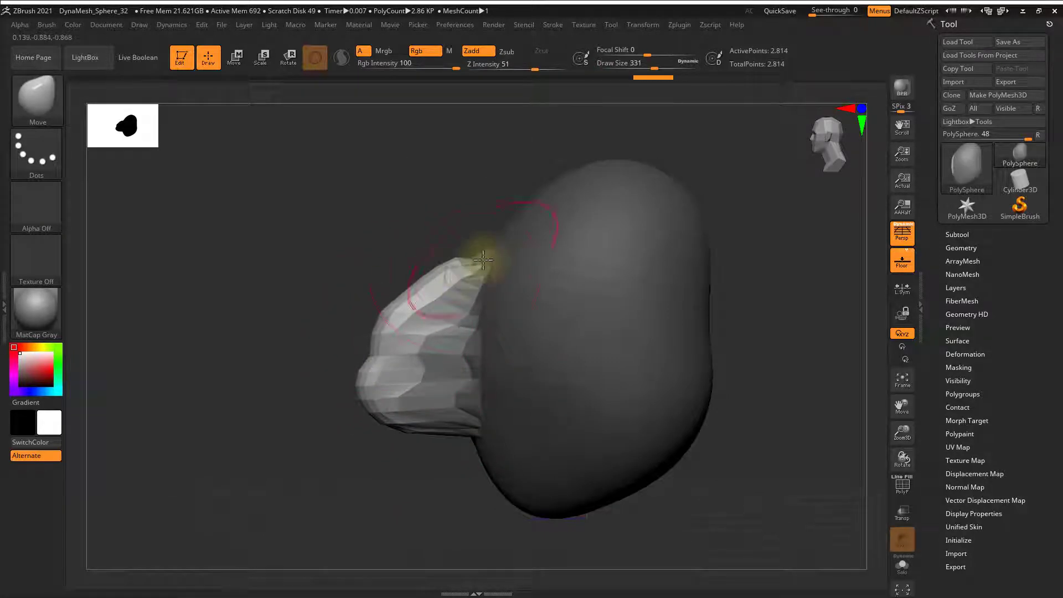
pyautogui.moveTo(483, 257); pyautogui.dragTo(455, 247)
pyautogui.moveTo(405, 313); pyautogui.dragTo(399, 347)
pyautogui.moveTo(375, 385); pyautogui.dragTo(373, 406)
pyautogui.keyDown('ctrl'); pyautogui.moveTo(372, 451); pyautogui.dragTo(399, 466); pyautogui.keyUp('ctrl')
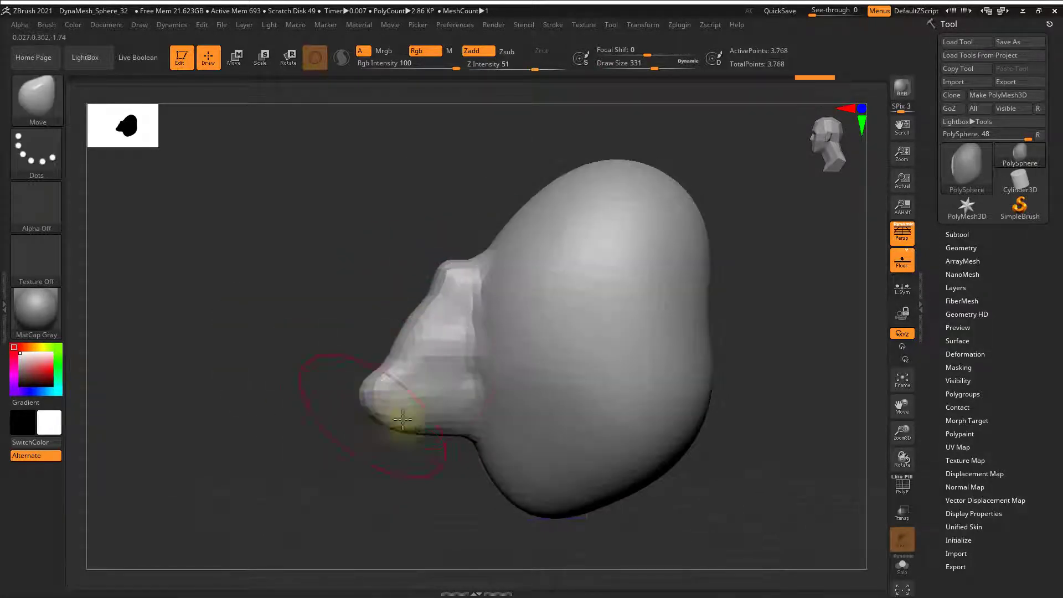
pyautogui.keyDown('shift'); pyautogui.moveTo(446, 270); pyautogui.dragTo(378, 388); pyautogui.keyUp('shift')
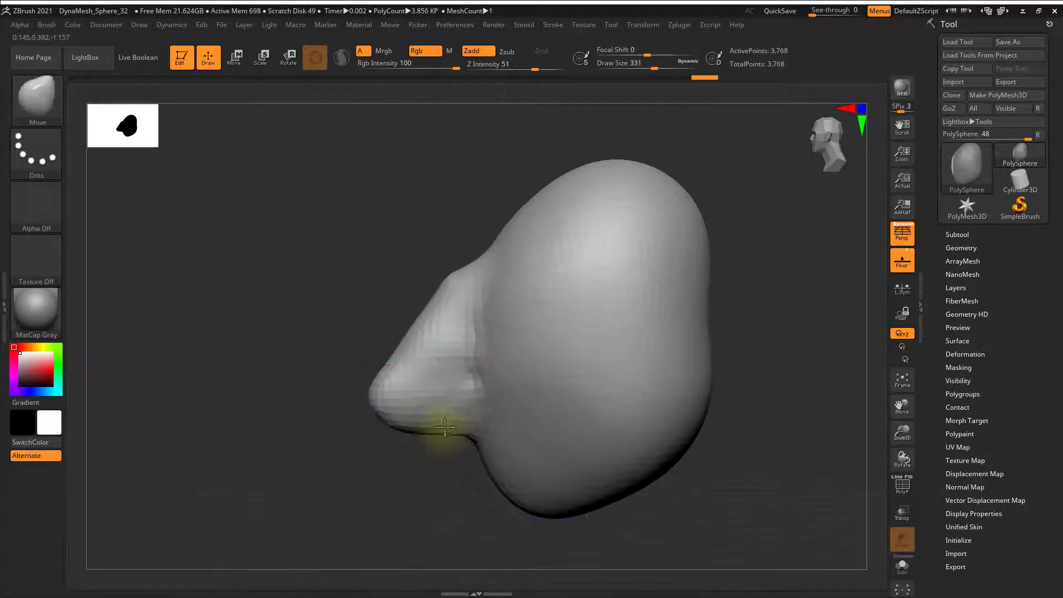
# Tuck in the underside of the nose and hook its tip downward with the Move brush
pyautogui.moveTo(444, 432); pyautogui.dragTo(437, 394)
pyautogui.moveTo(394, 416)
pyautogui.mouseDown()
pyautogui.moveTo(398, 400)
pyautogui.moveTo(416, 433)
pyautogui.mouseUp()
pyautogui.keyDown('ctrl'); pyautogui.moveTo(320, 410); pyautogui.dragTo(372, 482); pyautogui.keyUp('ctrl')
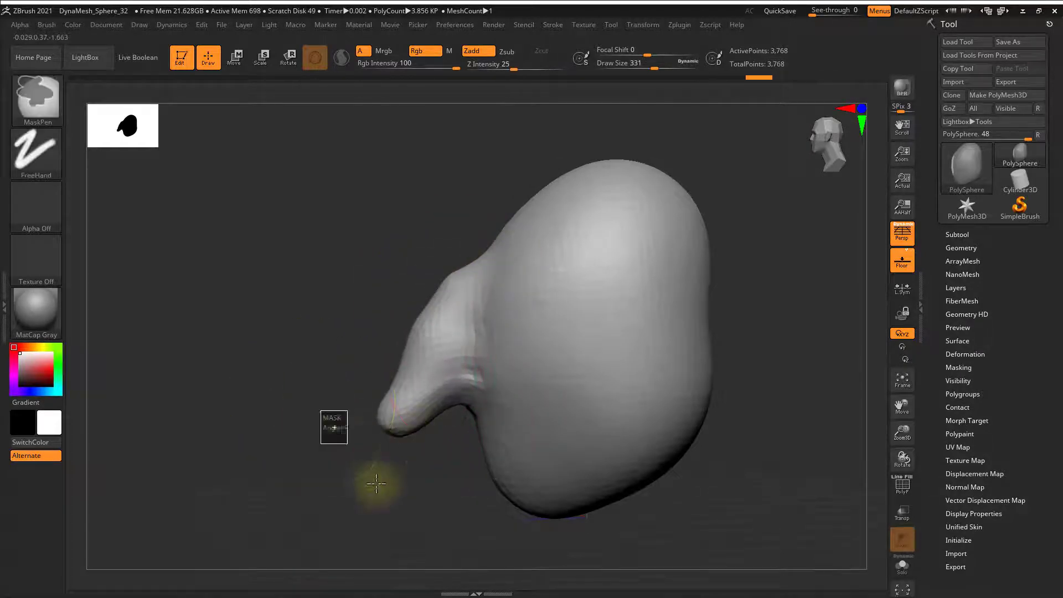
pyautogui.moveTo(466, 382); pyautogui.dragTo(461, 411)
pyautogui.keyDown('shift'); pyautogui.moveTo(333, 432); pyautogui.dragTo(346, 451); pyautogui.keyUp('shift')
pyautogui.moveTo(461, 382)
pyautogui.mouseDown()
pyautogui.moveTo(482, 368)
pyautogui.moveTo(483, 377)
pyautogui.mouseUp()
pyautogui.hotkey('ctrl', 'z')
pyautogui.keyDown('shift'); pyautogui.moveTo(615, 385); pyautogui.dragTo(588, 366); pyautogui.keyUp('shift')
# Push the eye sockets in beneath the brow with the Move brush at draw size 182
pyautogui.press('s')
pyautogui.moveTo(536, 305)
pyautogui.mouseDown()
pyautogui.moveTo(527, 304)
pyautogui.moveTo(573, 312)
pyautogui.moveTo(572, 274)
pyautogui.mouseUp()
pyautogui.moveTo(551, 312)
pyautogui.mouseDown()
pyautogui.moveTo(573, 303)
pyautogui.moveTo(554, 263)
pyautogui.mouseUp()
pyautogui.moveTo(430, 234)
pyautogui.keyDown('shift'); pyautogui.mouseDown()
pyautogui.moveTo(662, 249)
pyautogui.moveTo(558, 230)
pyautogui.moveTo(520, 235)
pyautogui.moveTo(591, 200)
pyautogui.moveTo(564, 250)
pyautogui.mouseUp(); pyautogui.keyUp('shift')
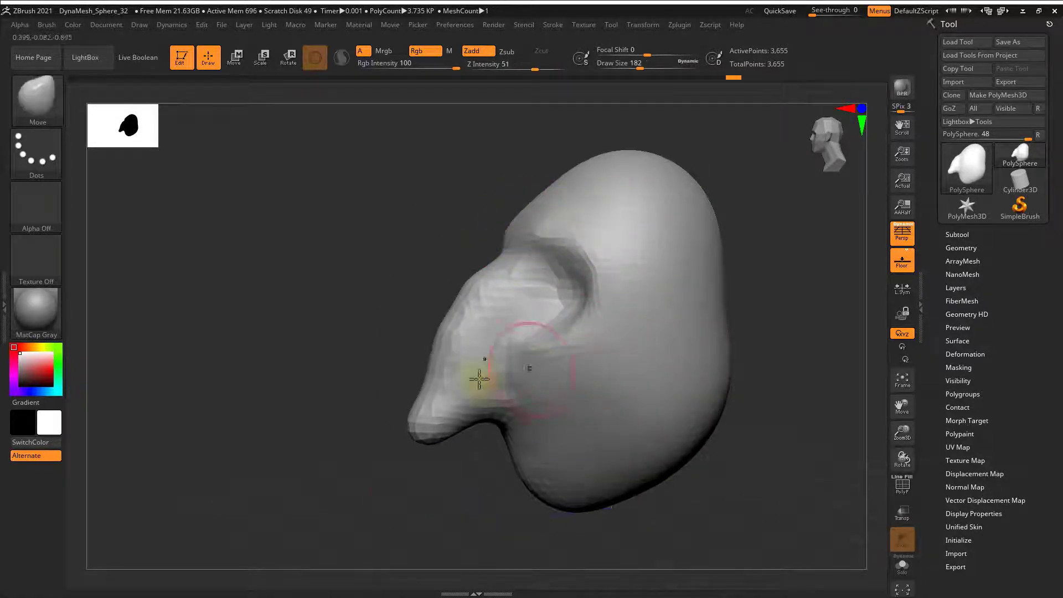
# Shape flared nostril wings at the sides of the nose with the Move brush and remesh the head
pyautogui.moveTo(416, 491); pyautogui.dragTo(554, 460)
pyautogui.moveTo(673, 340)
pyautogui.mouseDown()
pyautogui.moveTo(553, 370)
pyautogui.moveTo(584, 351)
pyautogui.mouseUp()
pyautogui.keyDown('ctrl'); pyautogui.click(751, 317); pyautogui.keyUp('ctrl')
pyautogui.moveTo(770, 337)
pyautogui.keyDown('ctrl'); pyautogui.mouseDown()
pyautogui.moveTo(801, 344)
pyautogui.moveTo(570, 380)
pyautogui.moveTo(576, 479)
pyautogui.moveTo(677, 431)
pyautogui.mouseUp(); pyautogui.keyUp('ctrl')
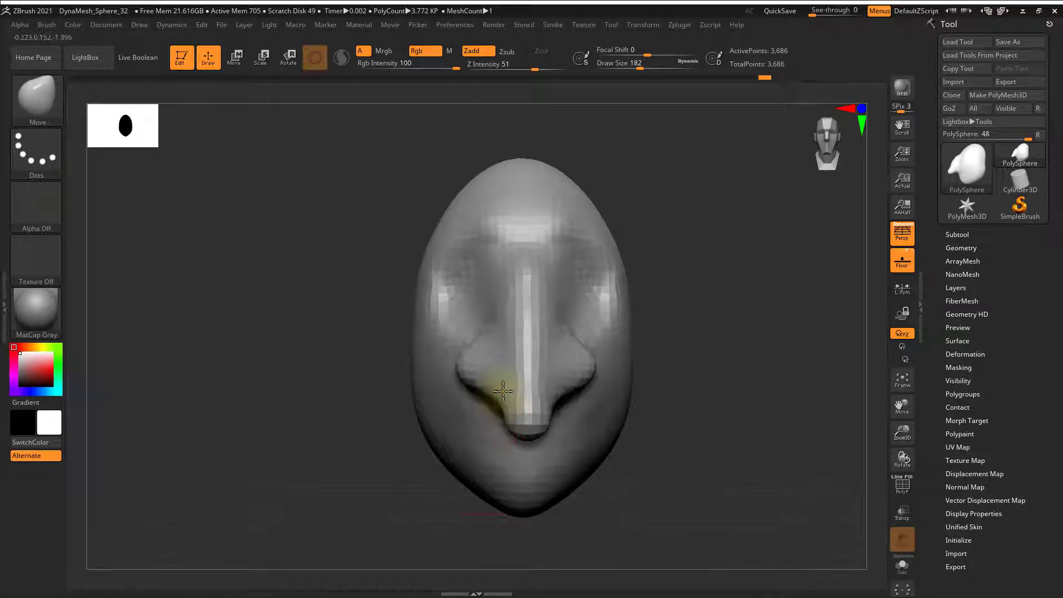
pyautogui.moveTo(373, 456)
pyautogui.mouseDown()
pyautogui.moveTo(404, 384)
pyautogui.moveTo(485, 432)
pyautogui.moveTo(441, 403)
pyautogui.mouseUp()
pyautogui.moveTo(676, 381); pyautogui.dragTo(600, 444)
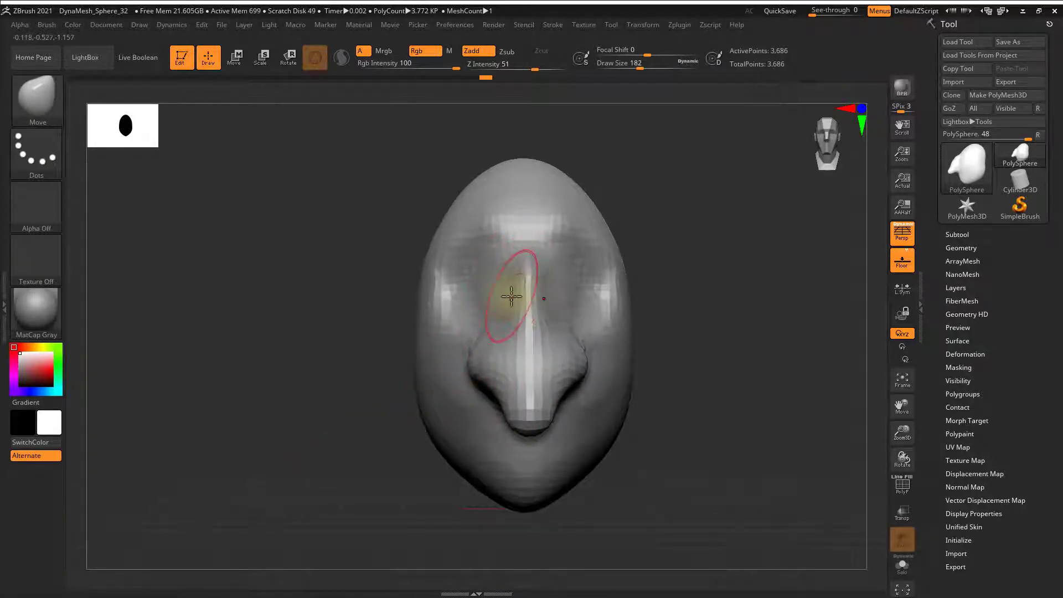
# Carve the mouth line beneath the nose with the DamStandard brush, reducing the draw size to 136
pyautogui.moveTo(726, 344); pyautogui.dragTo(673, 372)
pyautogui.moveTo(795, 353)
pyautogui.mouseDown()
pyautogui.moveTo(842, 356)
pyautogui.moveTo(700, 244)
pyautogui.moveTo(706, 230)
pyautogui.moveTo(726, 229)
pyautogui.mouseUp()
pyautogui.moveTo(741, 315); pyautogui.dragTo(488, 323)
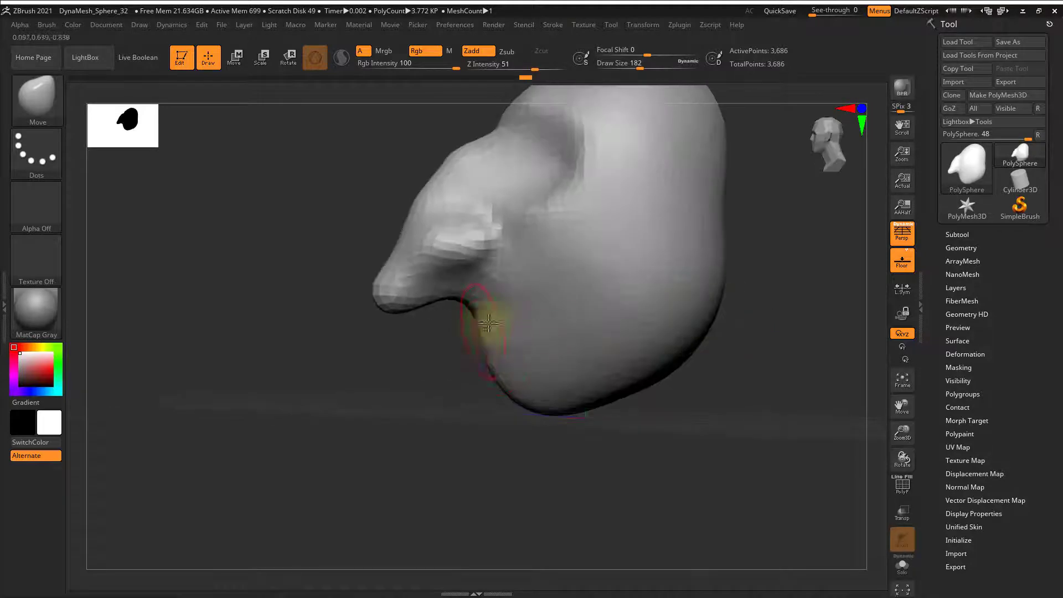
pyautogui.moveTo(440, 388)
pyautogui.mouseDown()
pyautogui.moveTo(423, 392)
pyautogui.moveTo(434, 420)
pyautogui.moveTo(481, 409)
pyautogui.mouseUp()
pyautogui.press('b')
pyautogui.press('d')
pyautogui.press('s')
pyautogui.moveTo(509, 327)
pyautogui.mouseDown()
pyautogui.moveTo(463, 404)
pyautogui.moveTo(502, 320)
pyautogui.mouseUp()
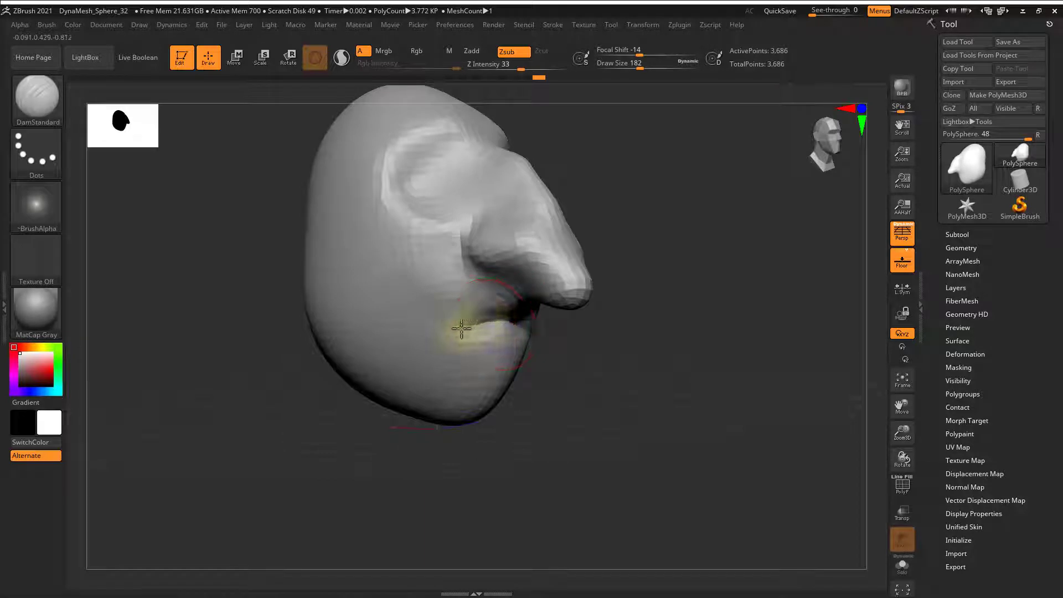
pyautogui.write('136')
pyautogui.press('Return')
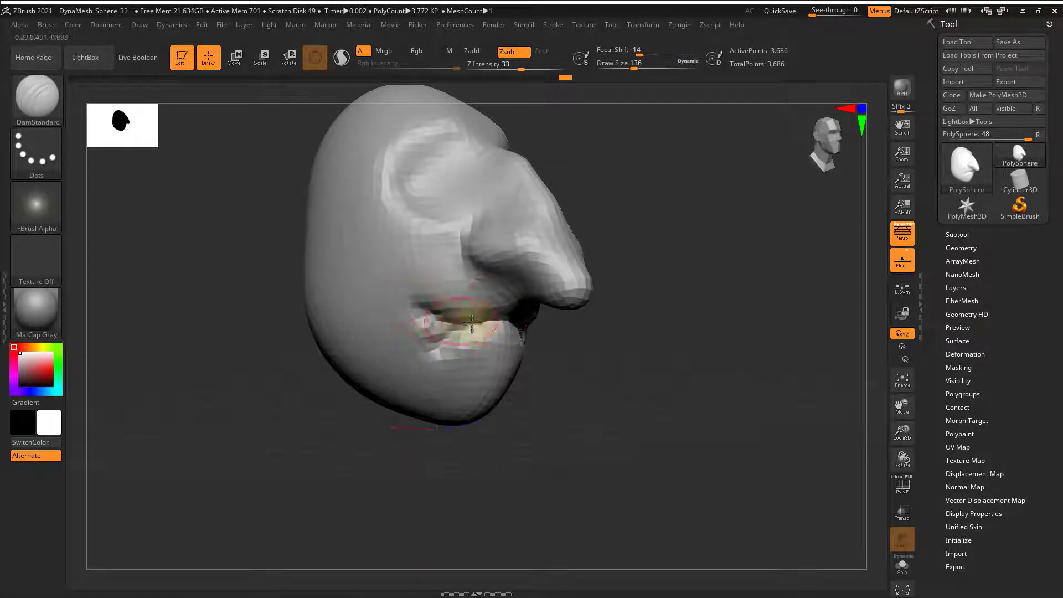
# Build up the lower lip across the front of the mouth with the ClayBuildup brush
pyautogui.press('b')
pyautogui.press('c')
pyautogui.press('b')
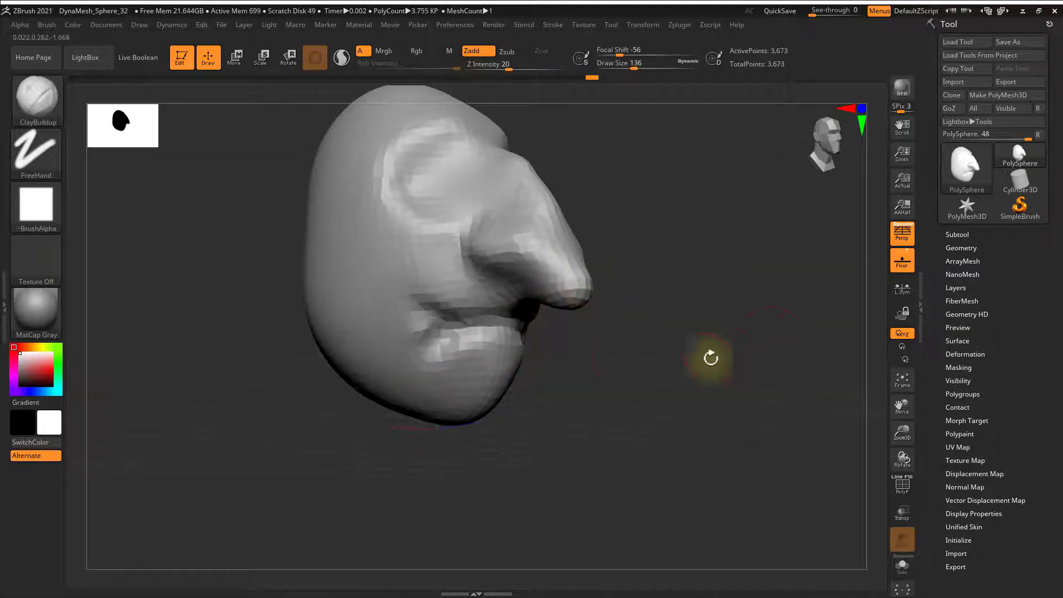
pyautogui.moveTo(708, 357); pyautogui.dragTo(484, 360)
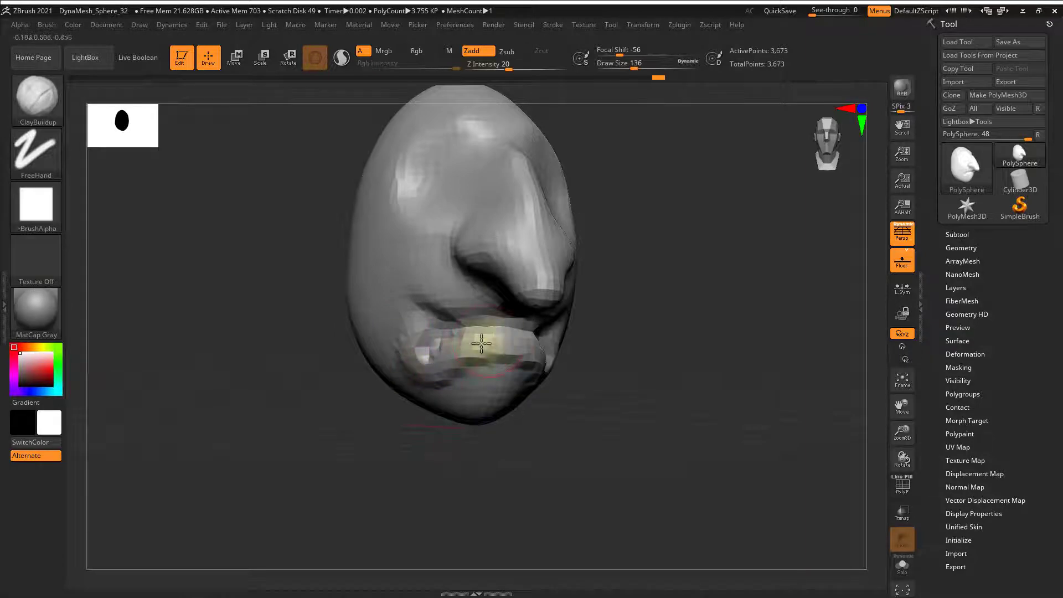
pyautogui.moveTo(606, 288)
pyautogui.mouseDown()
pyautogui.moveTo(686, 252)
pyautogui.moveTo(630, 295)
pyautogui.mouseUp()
# Adjust the profile of the lips and mouth corners with the Move brush
pyautogui.press('b')
pyautogui.press('m')
pyautogui.press('v')
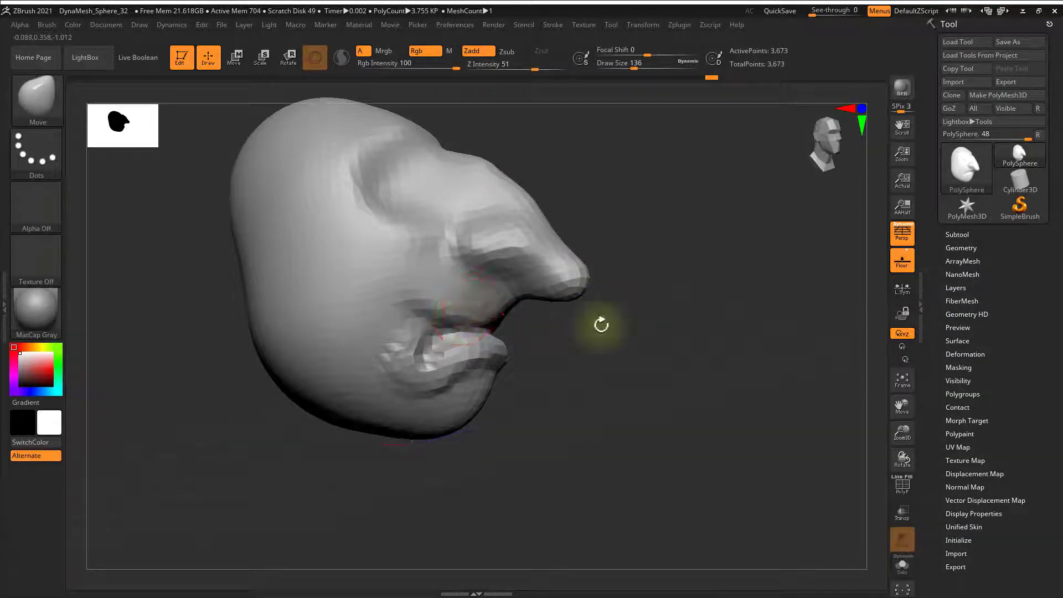
pyautogui.moveTo(601, 324); pyautogui.dragTo(449, 329)
pyautogui.moveTo(355, 388)
pyautogui.mouseDown()
pyautogui.moveTo(295, 413)
pyautogui.moveTo(380, 329)
pyautogui.mouseUp()
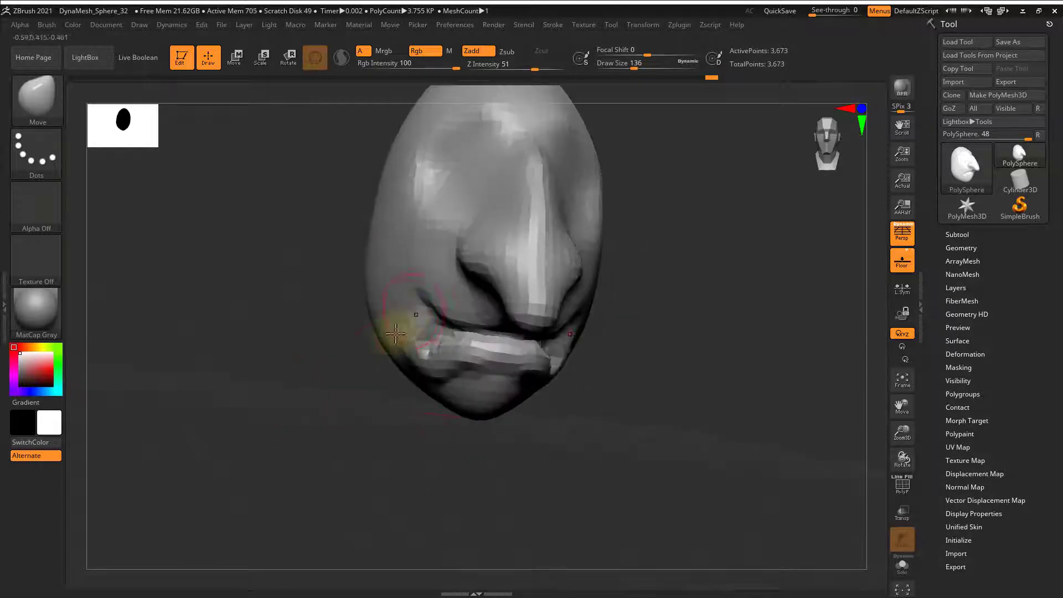
# Build up folds from the nose to the mouth corners with the ClayBuildup brush and subdivide the mesh
pyautogui.press('b')
pyautogui.press('c')
pyautogui.press('b')
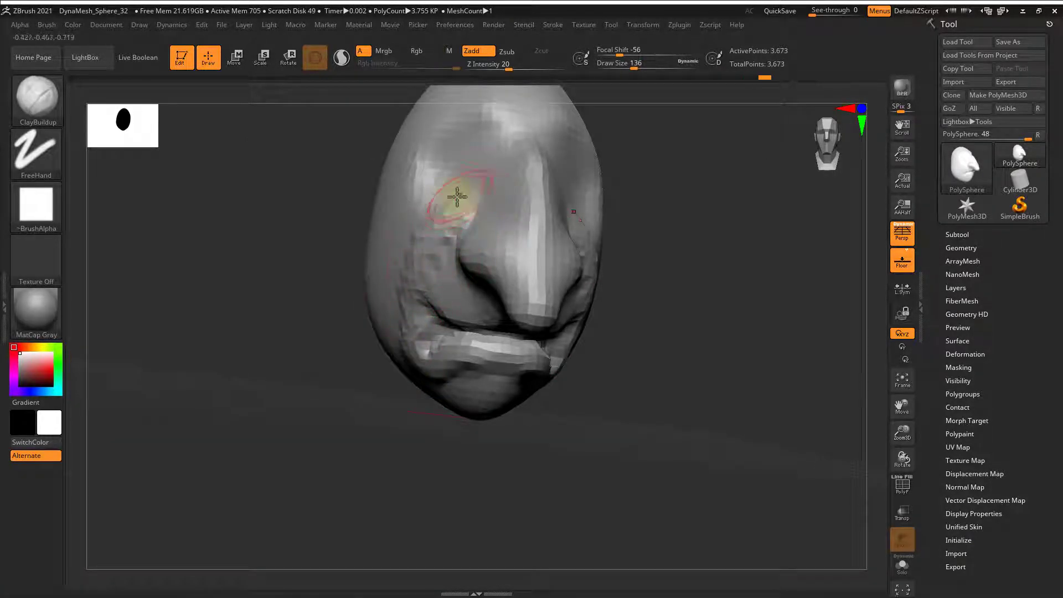
pyautogui.hotkey('ctrl', 's')
pyautogui.press('Return')
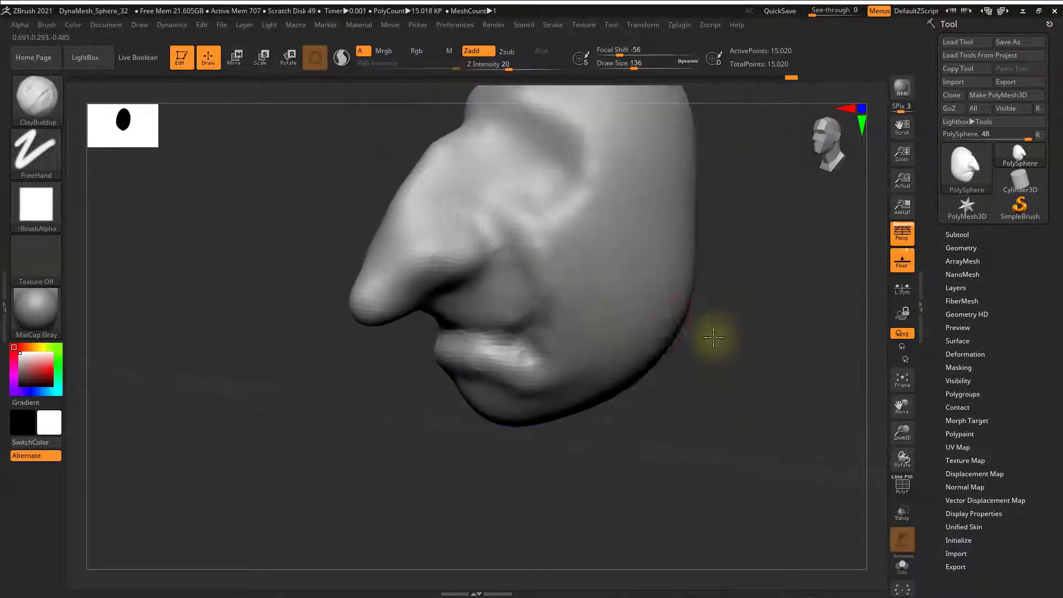
# Smooth the cheek beside the nose and thicken the folds around the mouth corners with ClayBuildup
pyautogui.press('shift')
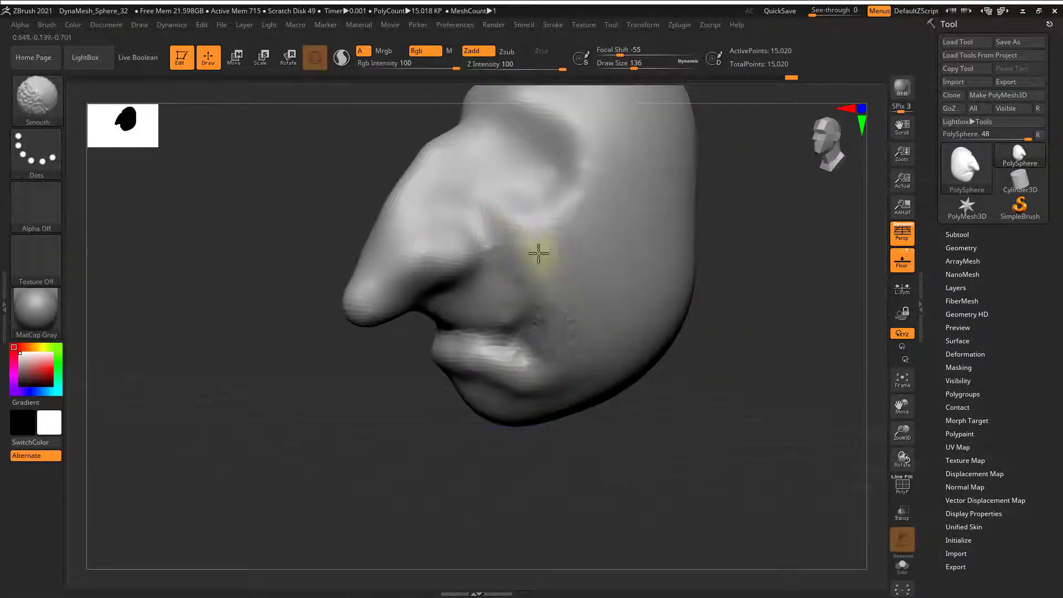
pyautogui.keyDown('shift'); pyautogui.moveTo(539, 253); pyautogui.dragTo(551, 340); pyautogui.keyUp('shift')
pyautogui.moveTo(682, 397); pyautogui.dragTo(561, 328)
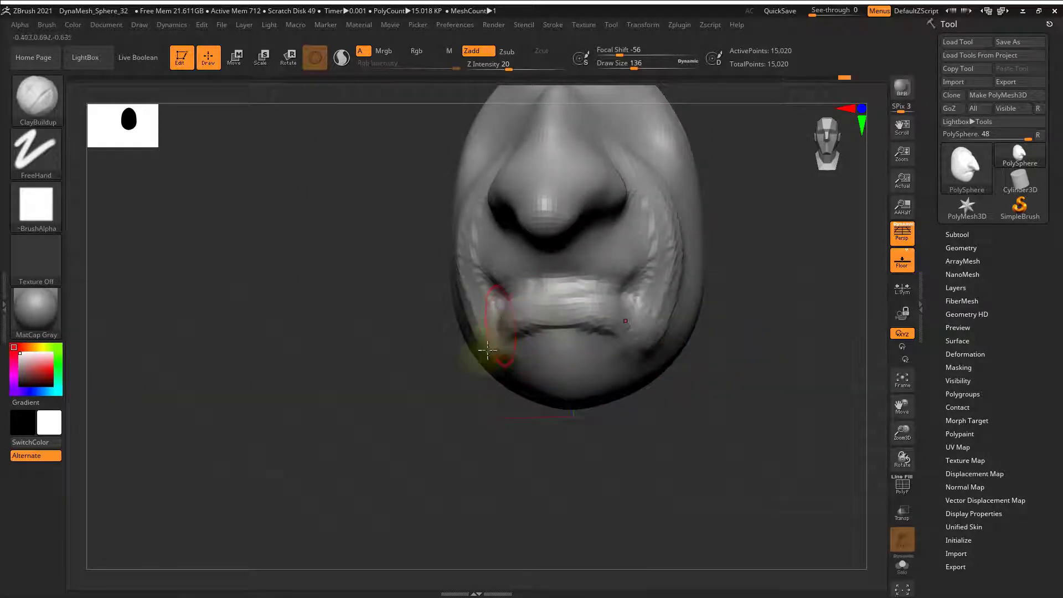
pyautogui.moveTo(446, 422); pyautogui.dragTo(474, 399)
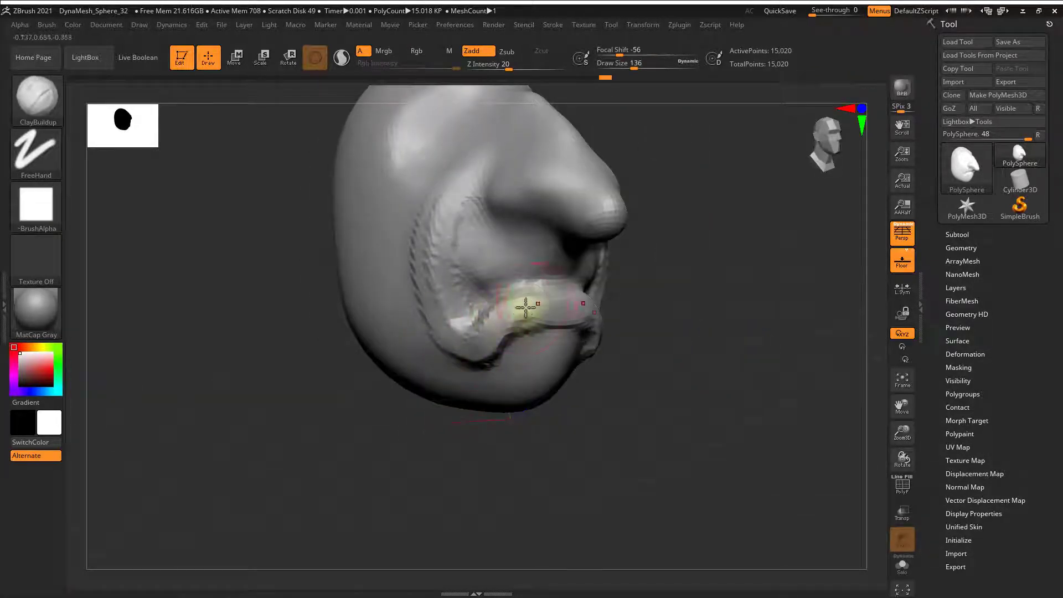
# Reshape the nose and nostril wings with the Move brush, using draw sizes 245 and 293
pyautogui.moveTo(693, 321)
pyautogui.mouseDown()
pyautogui.moveTo(734, 354)
pyautogui.moveTo(707, 371)
pyautogui.moveTo(593, 374)
pyautogui.moveTo(580, 397)
pyautogui.mouseUp()
pyautogui.press('f')
pyautogui.press('b')
pyautogui.press('m')
pyautogui.press('v')
pyautogui.press('s')
pyautogui.click(648, 371)
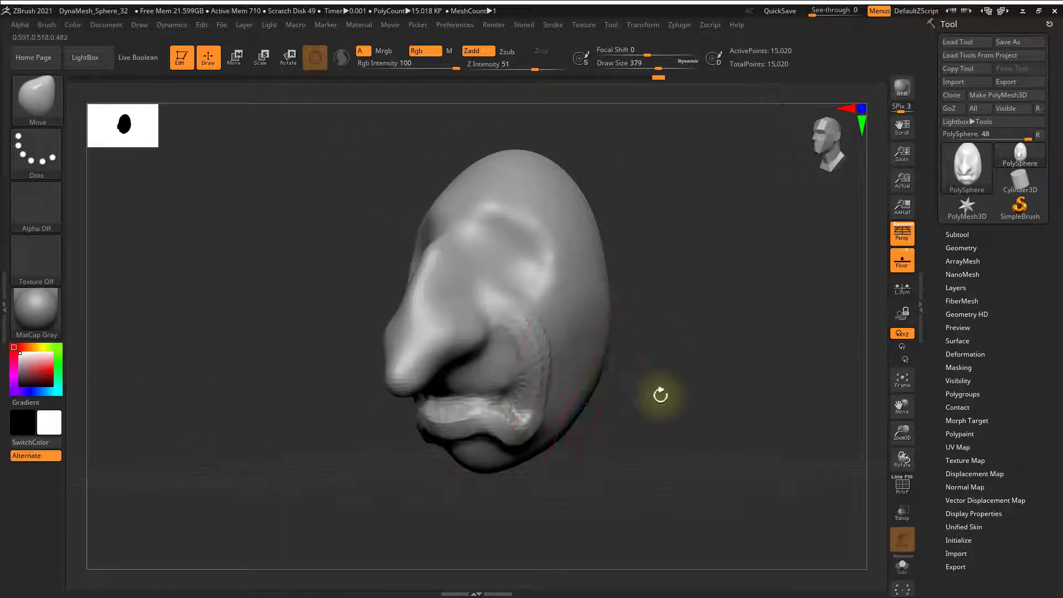
pyautogui.moveTo(659, 397); pyautogui.dragTo(703, 389)
pyautogui.press('s')
pyautogui.click(658, 384)
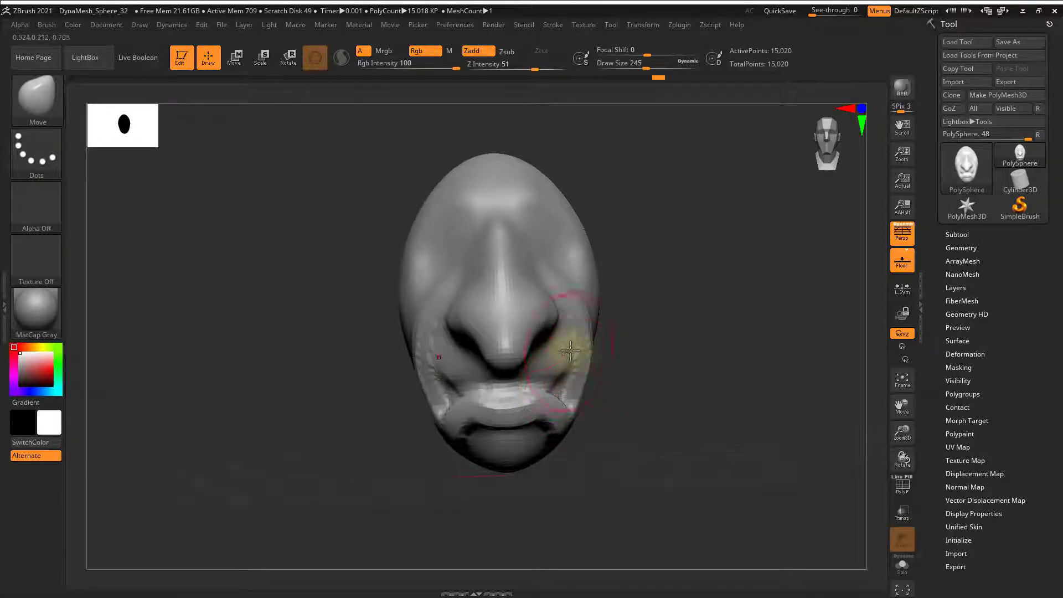
pyautogui.moveTo(607, 343); pyautogui.dragTo(672, 297)
pyautogui.moveTo(489, 330); pyautogui.dragTo(490, 361)
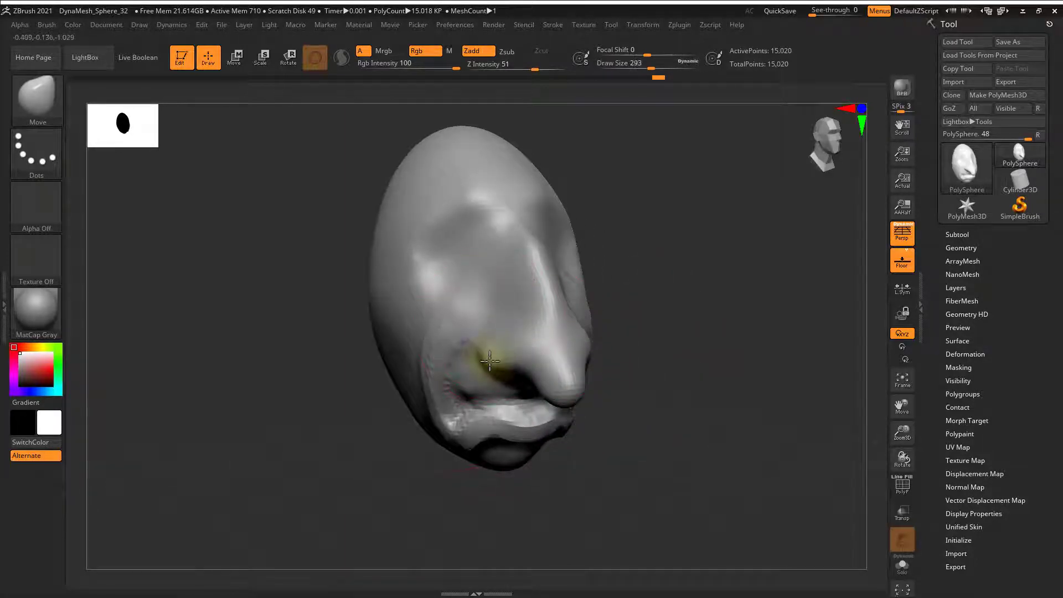
pyautogui.moveTo(672, 302); pyautogui.dragTo(700, 286)
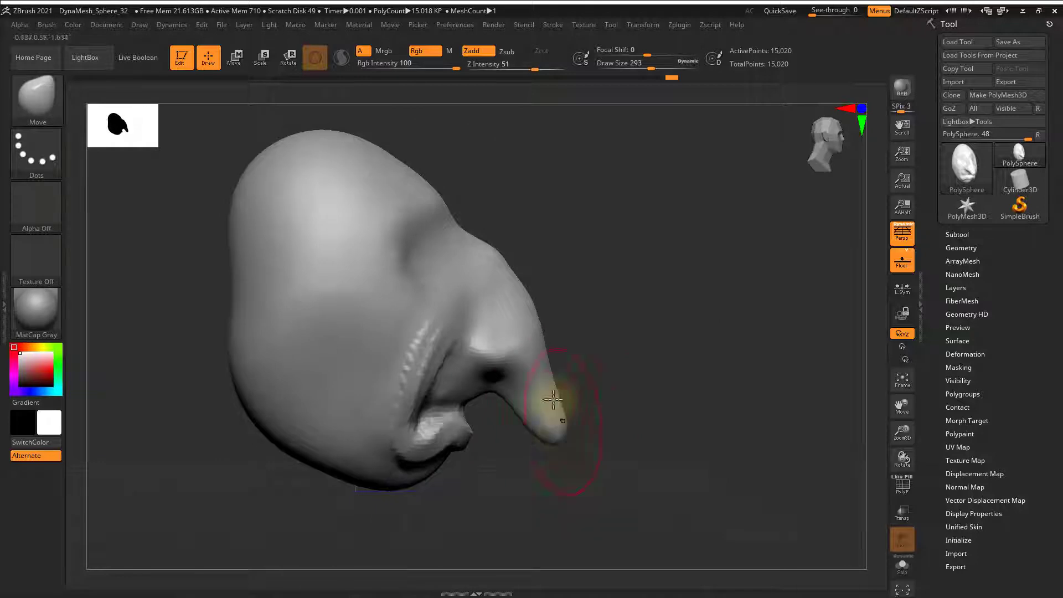
# Stretch the nose tip into a long downward hook with the Move brush and remesh at a lower resolution
pyautogui.keyDown('shift'); pyautogui.moveTo(626, 396); pyautogui.dragTo(564, 350); pyautogui.keyUp('shift')
pyautogui.moveTo(428, 464); pyautogui.dragTo(497, 430)
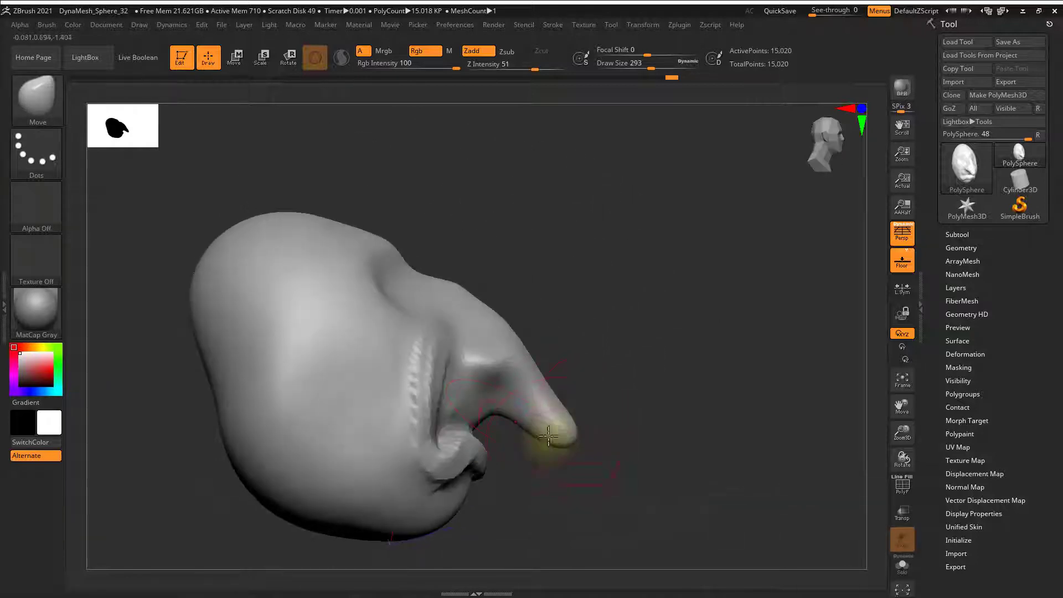
pyautogui.moveTo(545, 465); pyautogui.dragTo(467, 380)
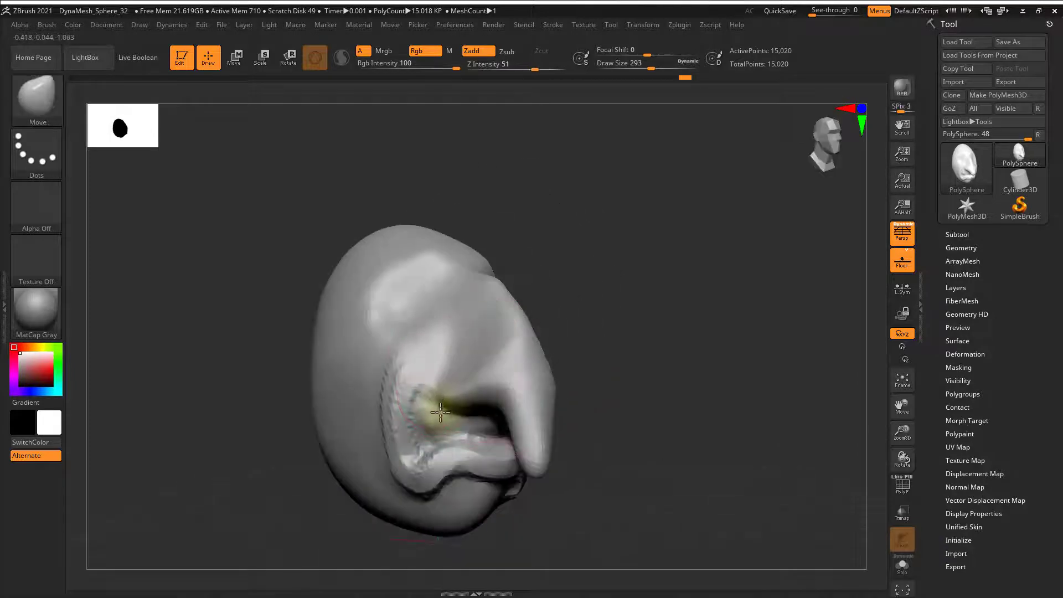
pyautogui.moveTo(682, 305); pyautogui.dragTo(508, 380)
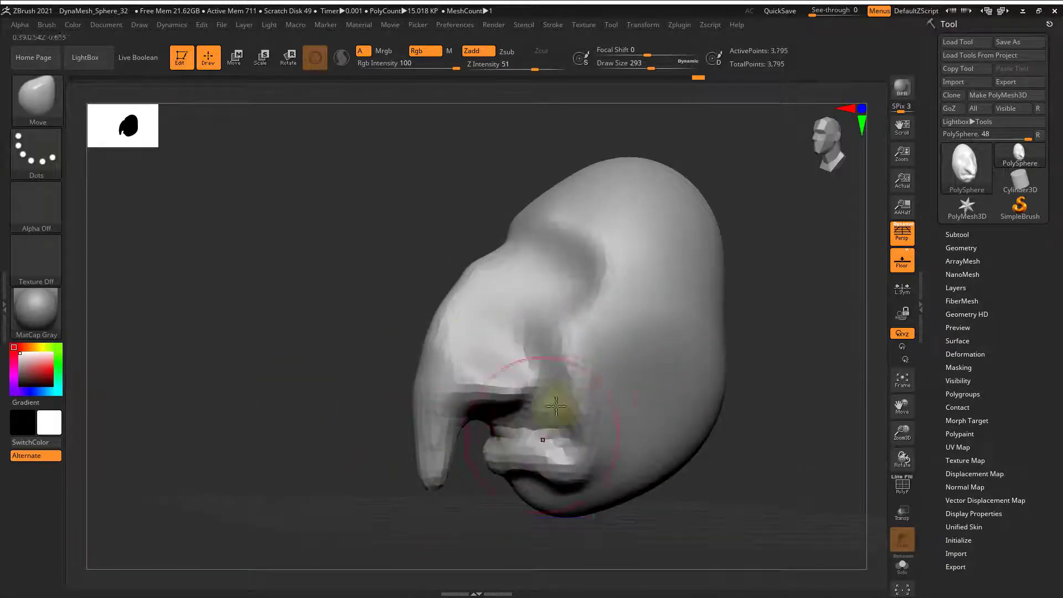
# Build up the nostril wings and cheek folds with the ClayBuildup brush at draw size 182 and remesh the head
pyautogui.press('[')
pyautogui.press('[')
pyautogui.press('b')
pyautogui.press('c')
pyautogui.press('b')
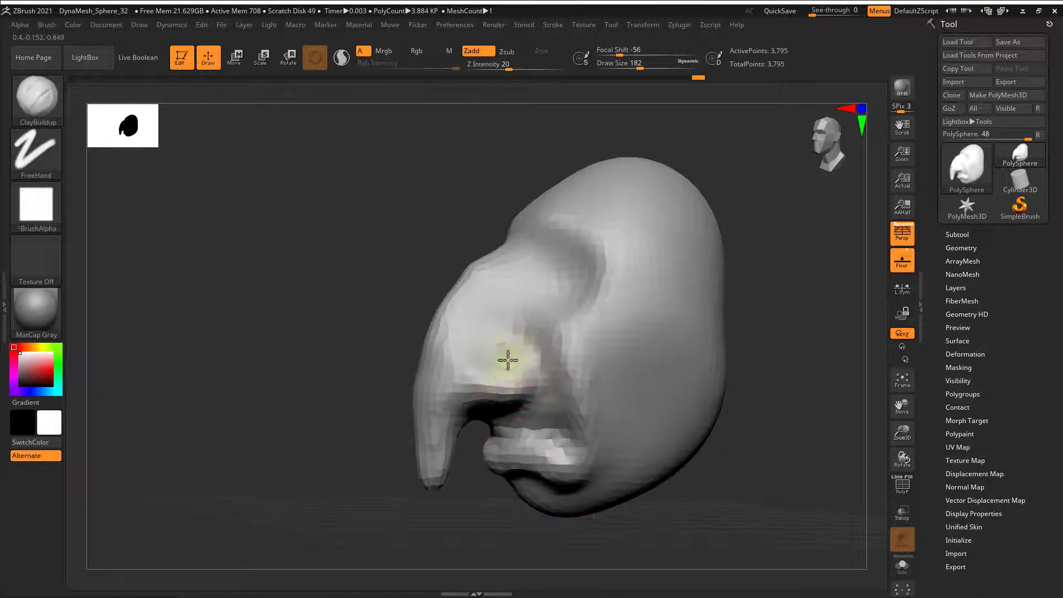
pyautogui.moveTo(489, 344); pyautogui.dragTo(557, 416)
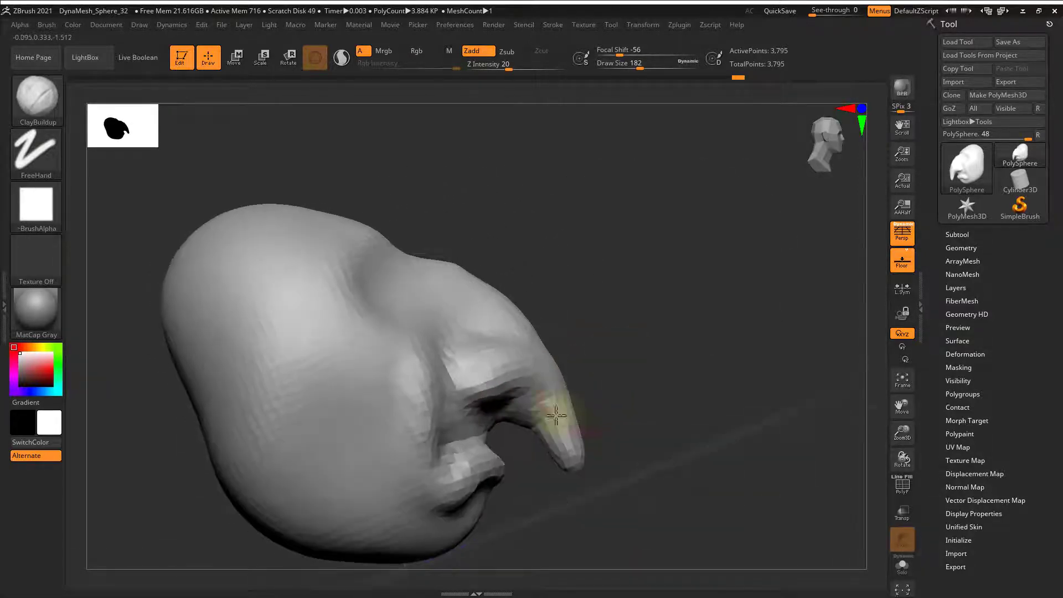
pyautogui.keyDown('ctrl'); pyautogui.moveTo(622, 345); pyautogui.dragTo(722, 362); pyautogui.keyUp('ctrl')
pyautogui.moveTo(722, 362); pyautogui.dragTo(658, 314)
pyautogui.keyDown('ctrl'); pyautogui.moveTo(739, 285); pyautogui.dragTo(598, 468); pyautogui.keyUp('ctrl')
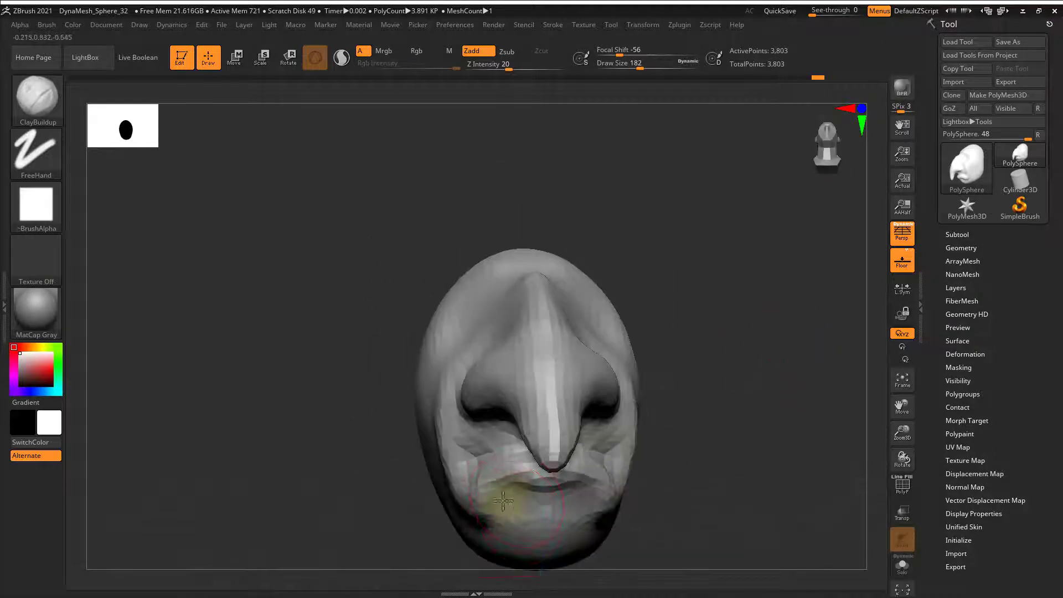
# Add volume to the chin, cheekbones and eye areas with the ClayBuildup brush
pyautogui.moveTo(410, 535); pyautogui.dragTo(592, 433)
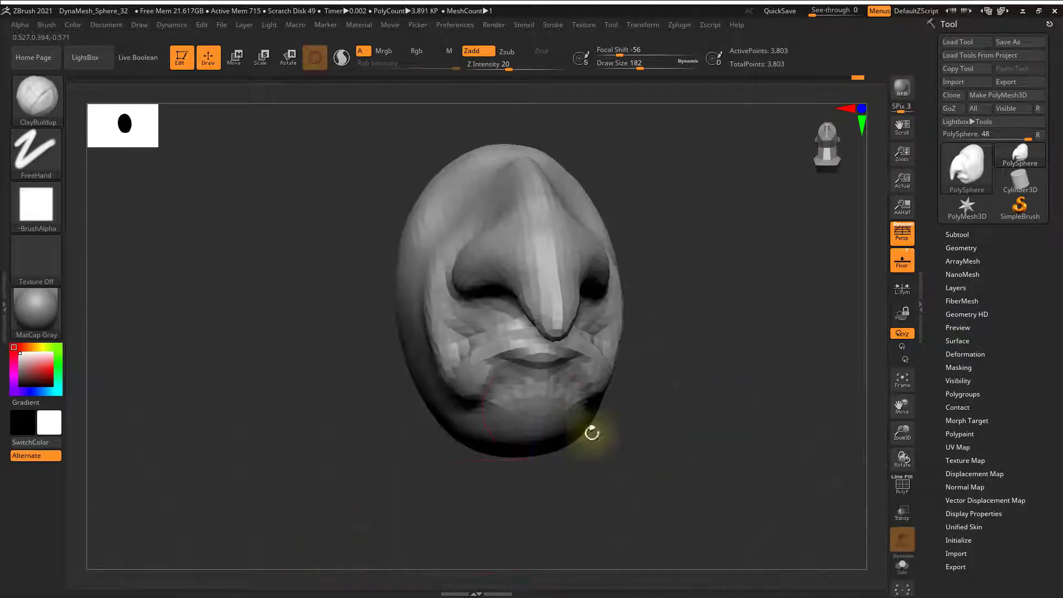
pyautogui.moveTo(719, 308); pyautogui.dragTo(687, 387)
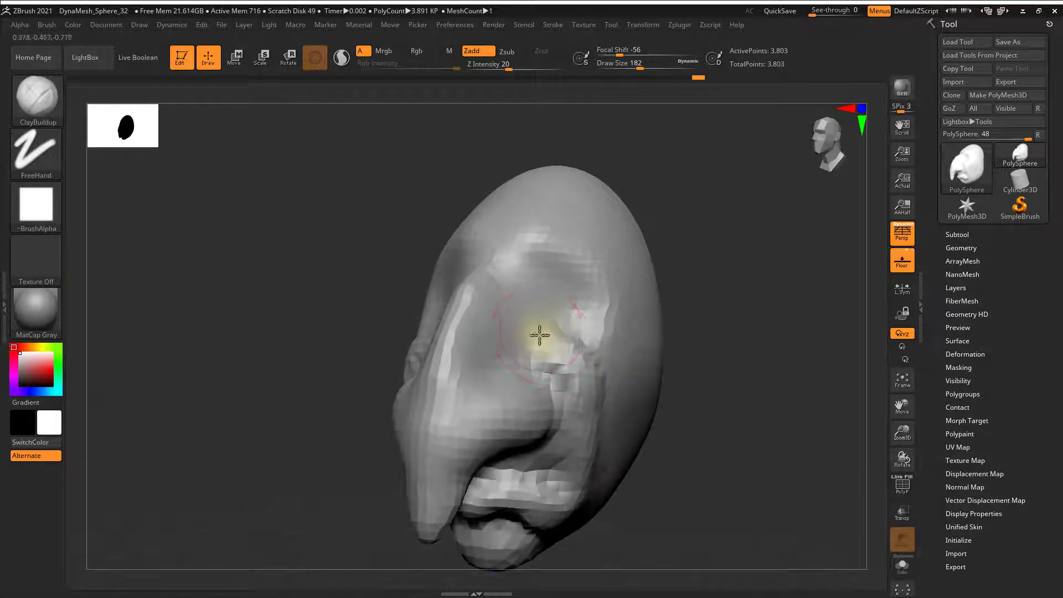
pyautogui.moveTo(498, 335); pyautogui.dragTo(660, 368)
pyautogui.moveTo(634, 406)
pyautogui.mouseDown()
pyautogui.moveTo(653, 427)
pyautogui.moveTo(683, 385)
pyautogui.moveTo(663, 346)
pyautogui.moveTo(743, 367)
pyautogui.moveTo(533, 355)
pyautogui.mouseUp()
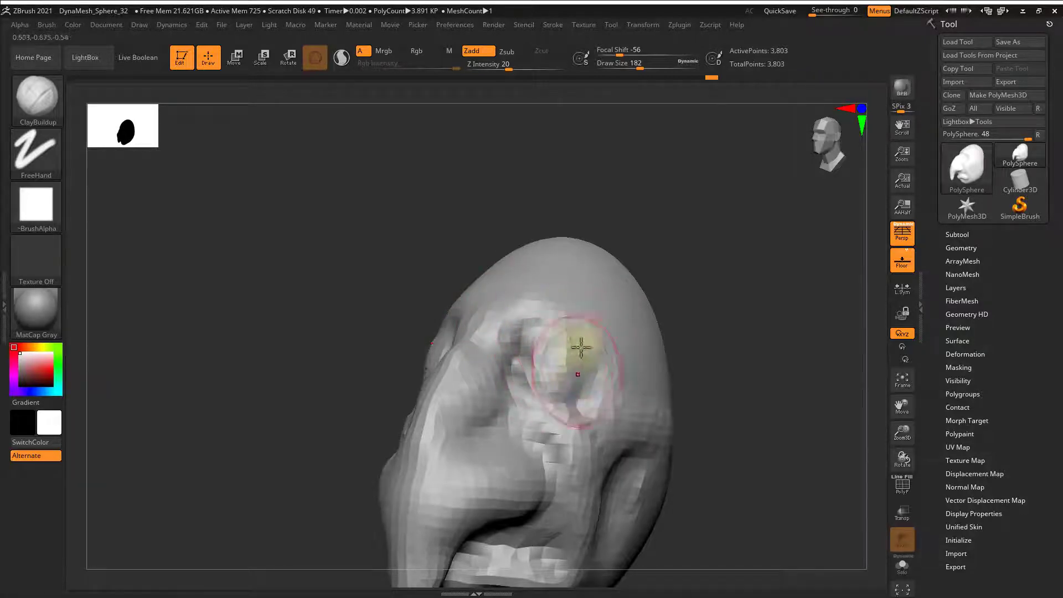
# Pull the lower face outward beside the mouth with the Move brush at draw size 358
pyautogui.moveTo(760, 299)
pyautogui.mouseDown()
pyautogui.moveTo(753, 347)
pyautogui.moveTo(672, 287)
pyautogui.moveTo(687, 380)
pyautogui.moveTo(609, 452)
pyautogui.moveTo(639, 450)
pyautogui.mouseUp()
pyautogui.press('b')
pyautogui.press('m')
pyautogui.press('v')
pyautogui.press('s')
pyautogui.press('s')
pyautogui.moveTo(563, 482)
pyautogui.mouseDown()
pyautogui.moveTo(585, 501)
pyautogui.moveTo(595, 492)
pyautogui.mouseUp()
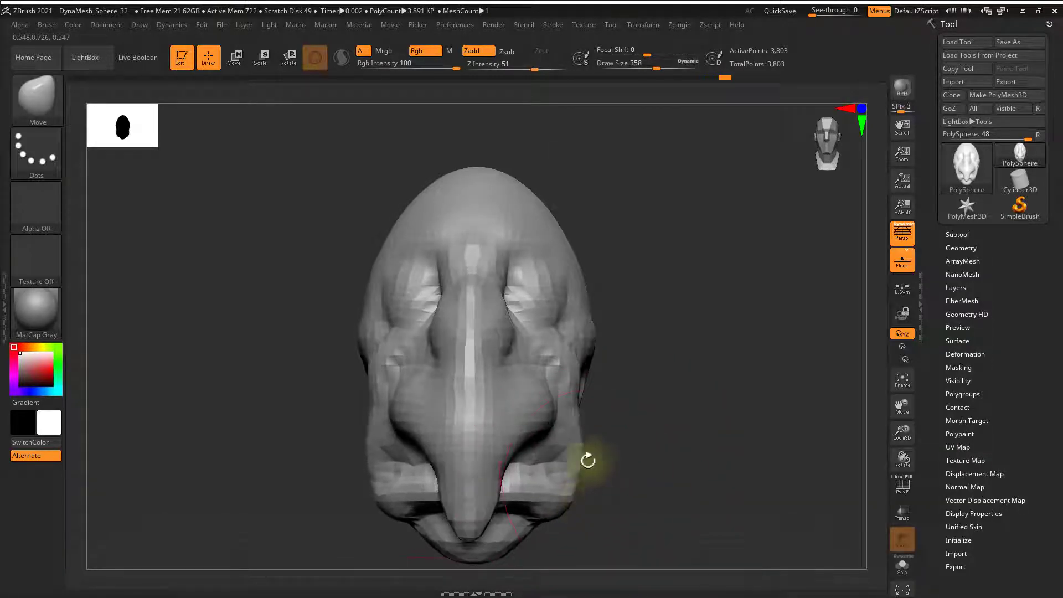
# Refine the cheek sides and the area beside the nose bridge with the Move brush at draw size 257
pyautogui.moveTo(560, 377); pyautogui.dragTo(553, 375)
pyautogui.moveTo(703, 363)
pyautogui.mouseDown()
pyautogui.moveTo(667, 361)
pyautogui.moveTo(714, 332)
pyautogui.moveTo(709, 321)
pyautogui.mouseUp()
pyautogui.press('s')
pyautogui.moveTo(449, 505)
pyautogui.mouseDown()
pyautogui.moveTo(440, 505)
pyautogui.moveTo(463, 453)
pyautogui.mouseUp()
pyautogui.keyDown('shift'); pyautogui.moveTo(618, 417); pyautogui.dragTo(650, 441); pyautogui.keyUp('shift')
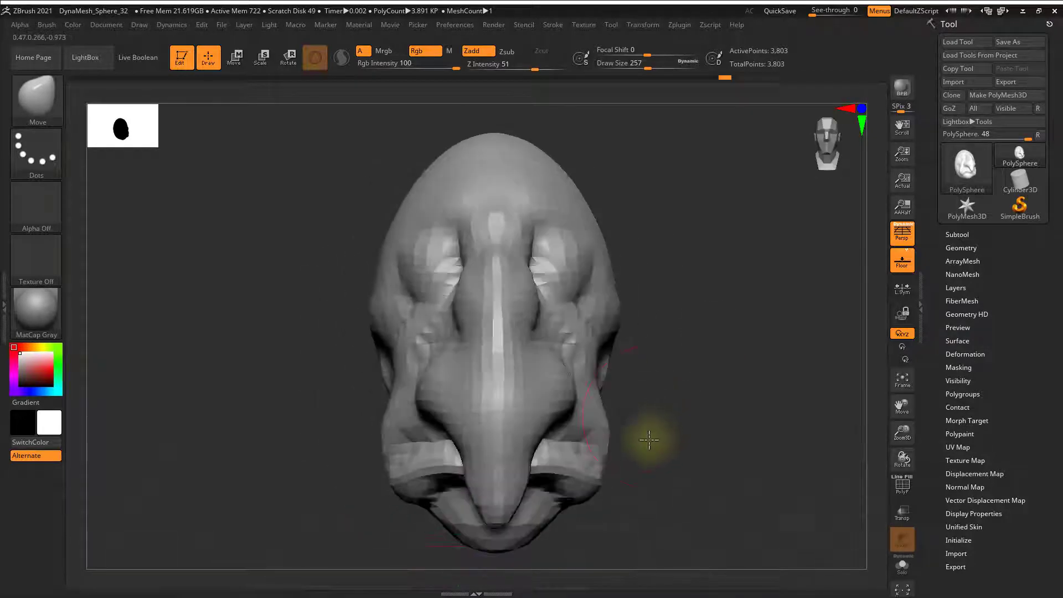
pyautogui.keyDown('alt'); pyautogui.moveTo(665, 254); pyautogui.dragTo(649, 364); pyautogui.keyUp('alt')
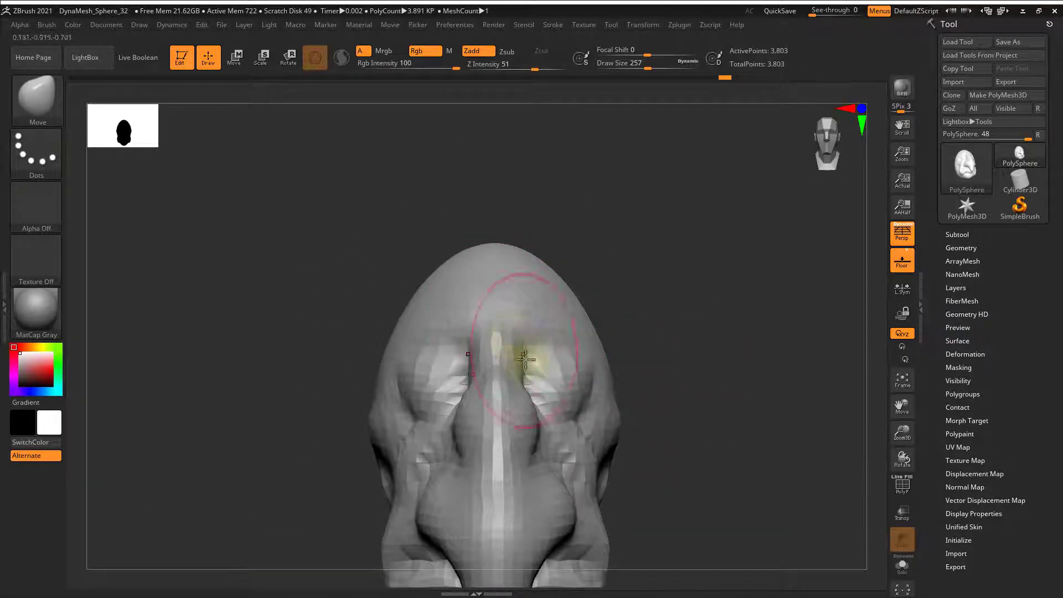
pyautogui.moveTo(544, 425); pyautogui.dragTo(532, 435)
# Isolate the nose with an inverted mask, pull its tip toward the mouth with the Move brush, and remesh the head
pyautogui.moveTo(632, 394)
pyautogui.keyDown('shift'); pyautogui.mouseDown()
pyautogui.moveTo(708, 427)
pyautogui.moveTo(660, 269)
pyautogui.mouseUp(); pyautogui.keyUp('shift')
pyautogui.keyDown('alt'); pyautogui.moveTo(681, 383); pyautogui.dragTo(686, 419); pyautogui.keyUp('alt')
pyautogui.keyDown('alt'); pyautogui.moveTo(686, 419); pyautogui.dragTo(682, 327); pyautogui.keyUp('alt')
pyautogui.moveTo(452, 385)
pyautogui.mouseDown()
pyautogui.moveTo(453, 410)
pyautogui.moveTo(637, 402)
pyautogui.mouseUp()
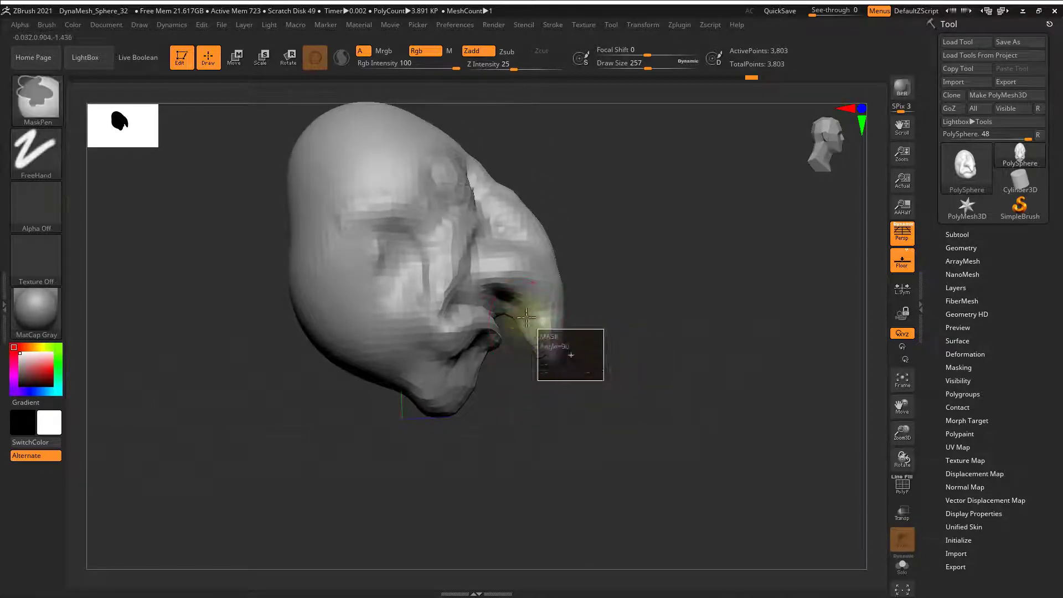
pyautogui.moveTo(530, 336); pyautogui.dragTo(517, 340)
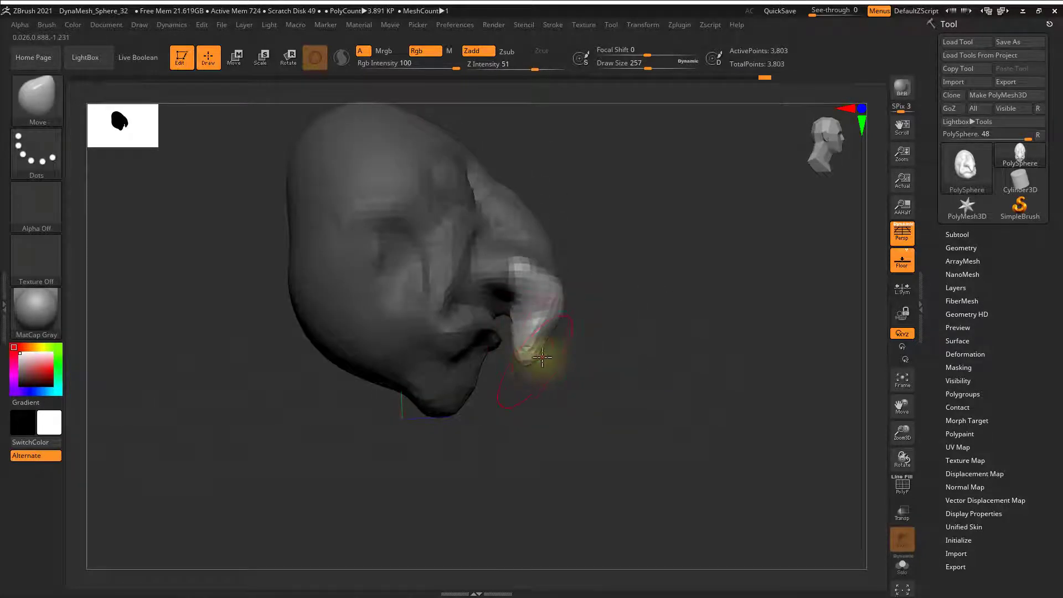
pyautogui.keyDown('ctrl'); pyautogui.moveTo(681, 309); pyautogui.dragTo(719, 466); pyautogui.keyUp('ctrl')
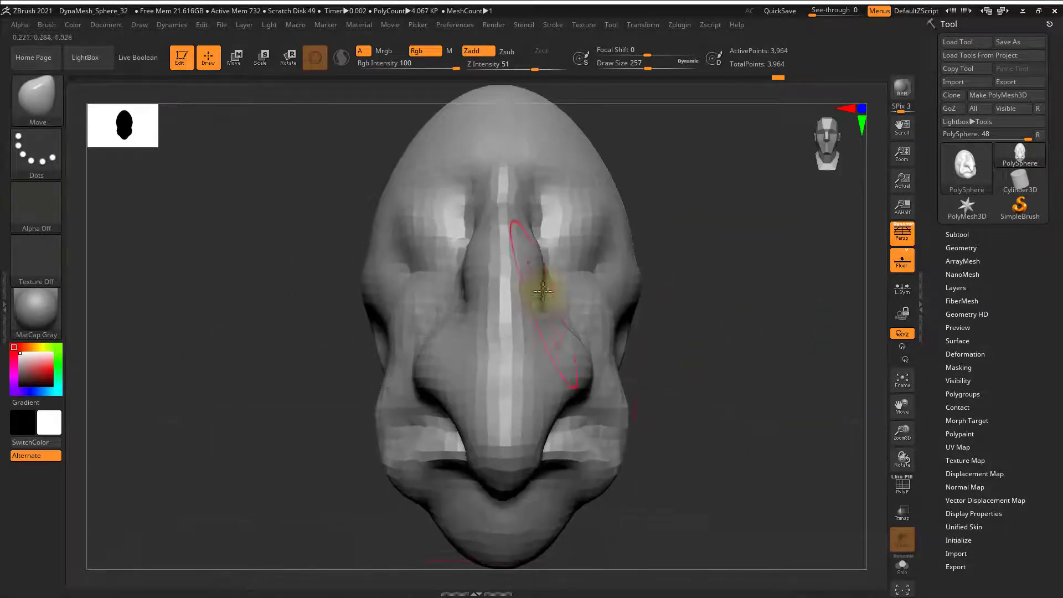
# Narrow the nose bridge between the eyes at draw size 324 and reshape the nose tip with the Move brush
pyautogui.press('s')
pyautogui.moveTo(546, 230); pyautogui.dragTo(551, 231)
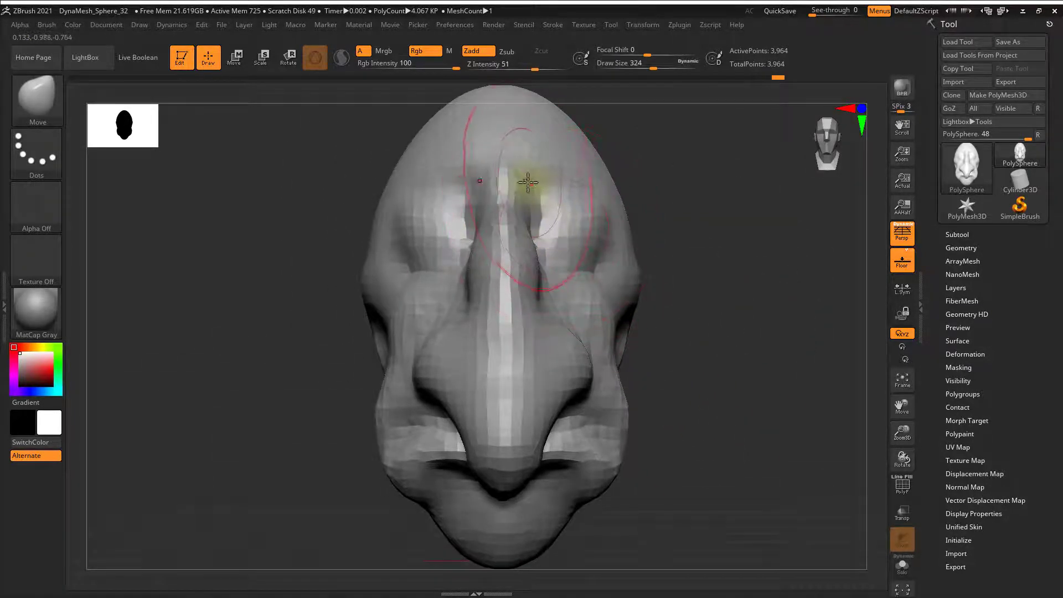
pyautogui.keyDown('alt'); pyautogui.moveTo(680, 255); pyautogui.dragTo(604, 222); pyautogui.keyUp('alt')
pyautogui.keyDown('alt'); pyautogui.moveTo(762, 206); pyautogui.dragTo(696, 342); pyautogui.keyUp('alt')
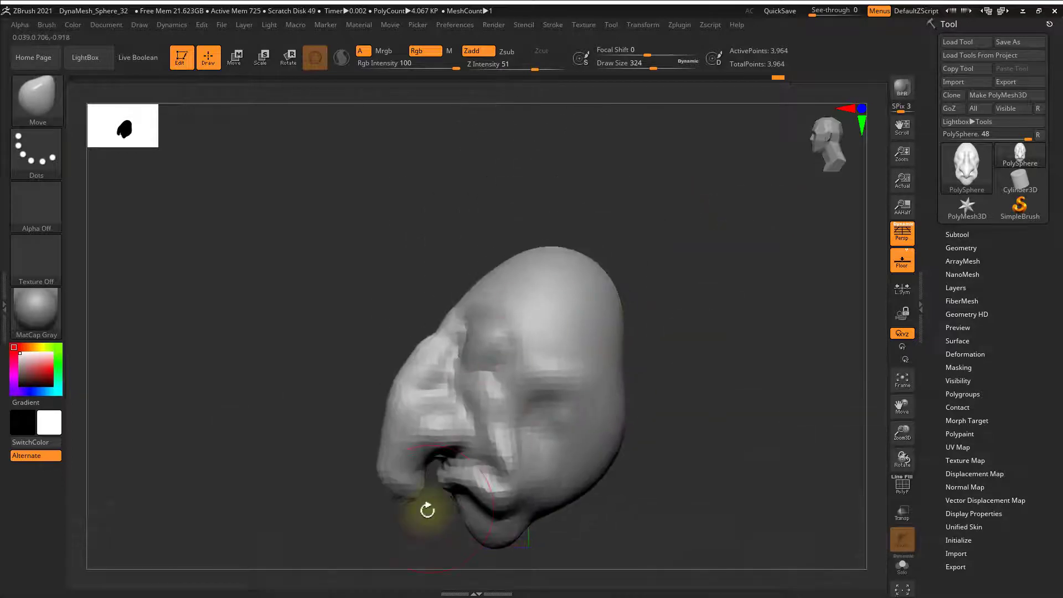
pyautogui.moveTo(430, 507); pyautogui.dragTo(406, 446)
pyautogui.press('s')
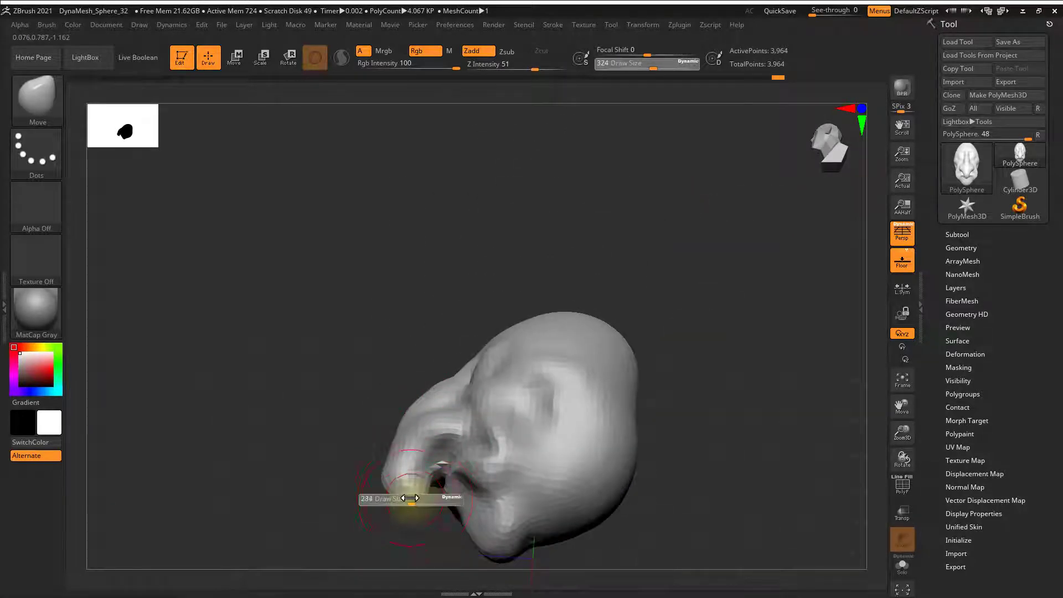
pyautogui.moveTo(412, 500); pyautogui.dragTo(408, 500)
# Stretch the skull upward and backward into a tall point with the Move brush at draw size 484
pyautogui.moveTo(460, 554)
pyautogui.mouseDown()
pyautogui.moveTo(470, 581)
pyautogui.moveTo(622, 344)
pyautogui.moveTo(639, 377)
pyautogui.mouseUp()
pyautogui.press('s')
pyautogui.moveTo(640, 377)
pyautogui.mouseDown()
pyautogui.moveTo(624, 384)
pyautogui.moveTo(577, 305)
pyautogui.mouseUp()
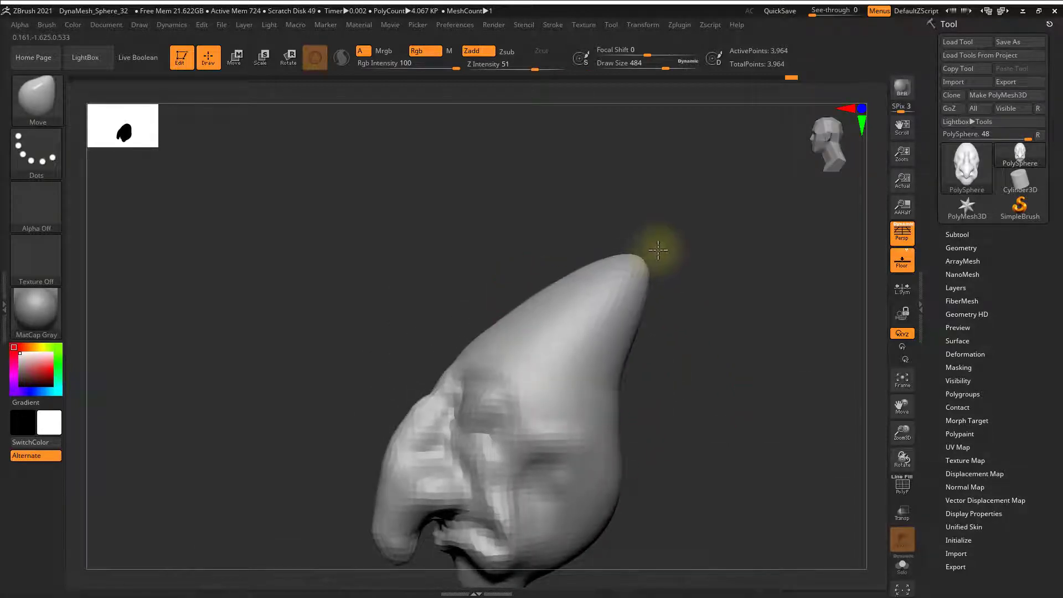
pyautogui.moveTo(631, 426); pyautogui.dragTo(619, 395)
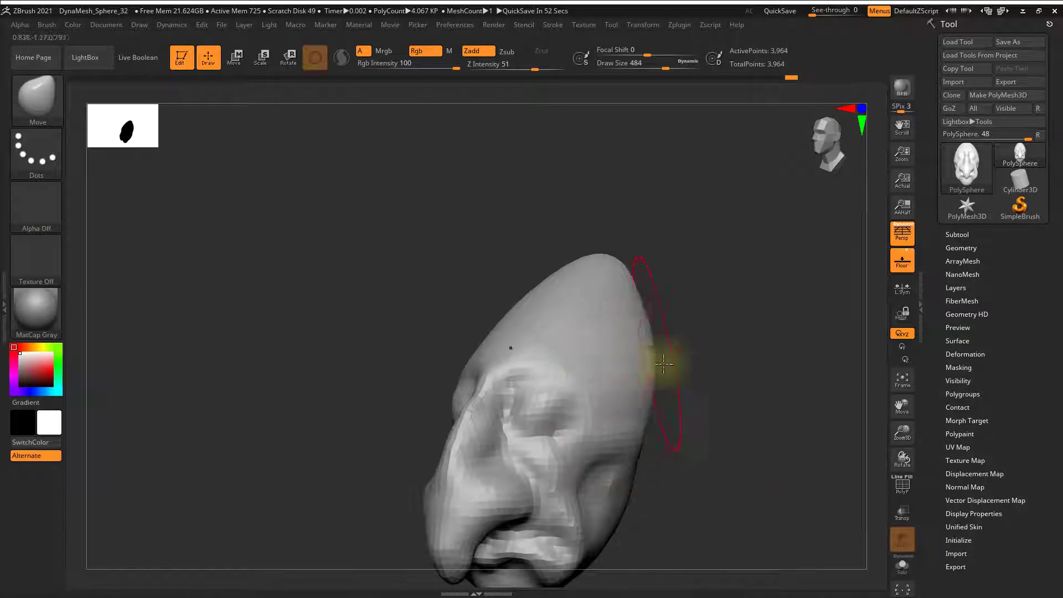
pyautogui.moveTo(664, 364); pyautogui.dragTo(683, 397)
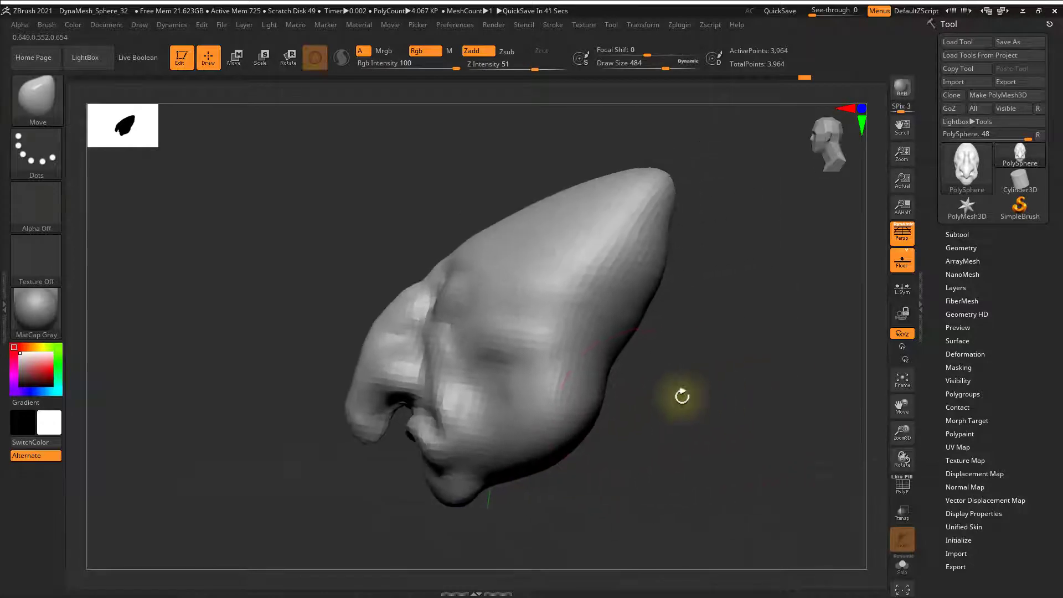
pyautogui.moveTo(624, 363)
pyautogui.mouseDown()
pyautogui.moveTo(641, 299)
pyautogui.moveTo(480, 423)
pyautogui.moveTo(532, 422)
pyautogui.moveTo(736, 280)
pyautogui.moveTo(641, 304)
pyautogui.mouseUp()
# Remesh the head and add one subdivision level
pyautogui.press('ctrl')
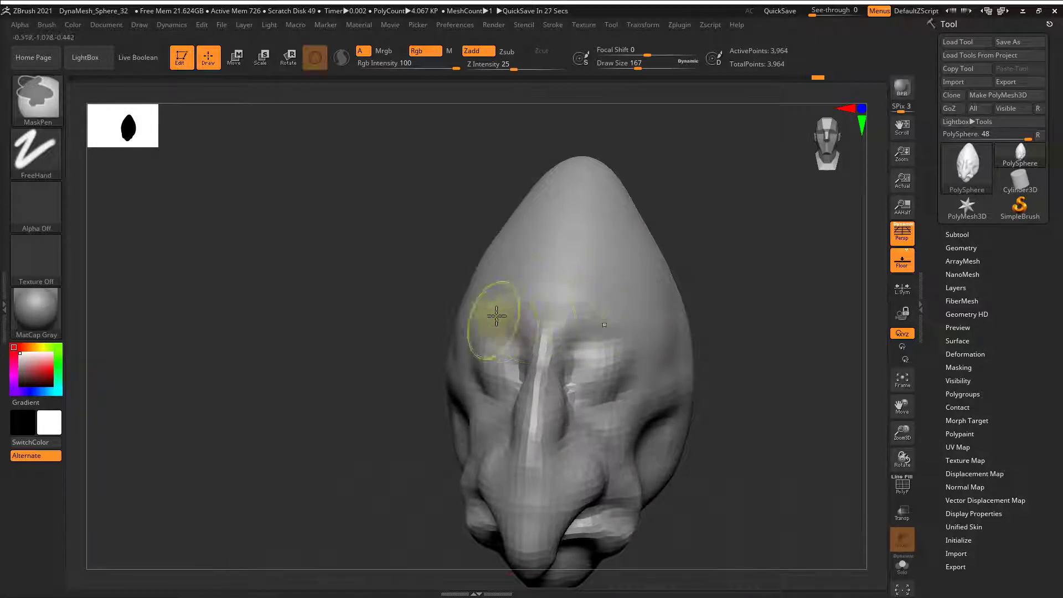
pyautogui.hotkey('ctrl', 'd')
pyautogui.keyDown('ctrl'); pyautogui.moveTo(702, 284); pyautogui.dragTo(757, 311); pyautogui.keyUp('ctrl')
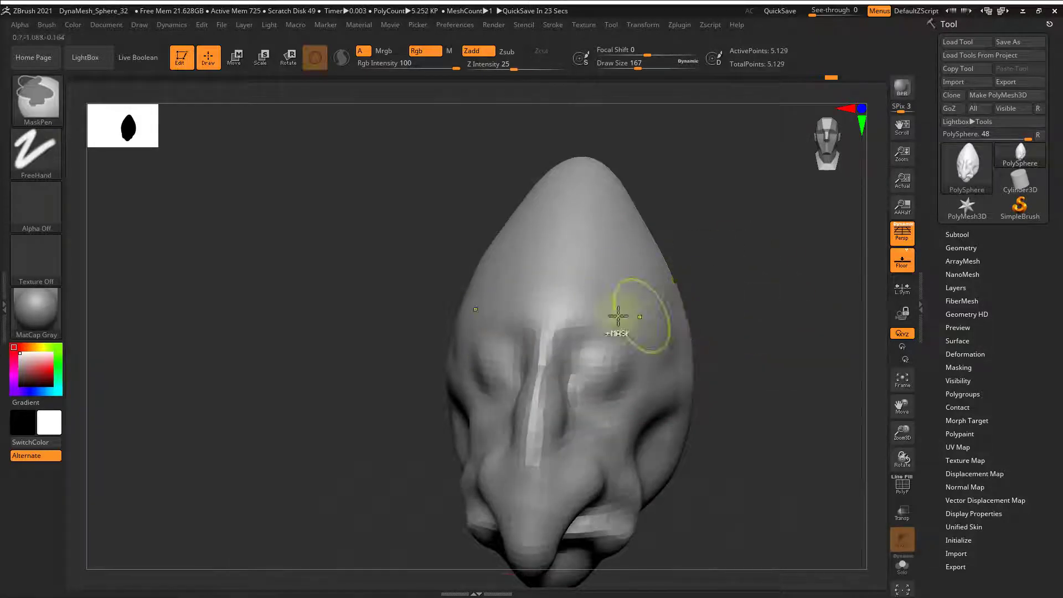
pyautogui.hotkey('ctrl', 'd')
# Mask a band across the forehead and down the sides of the head at draw size 167 and invert the mask
pyautogui.press('ctrl')
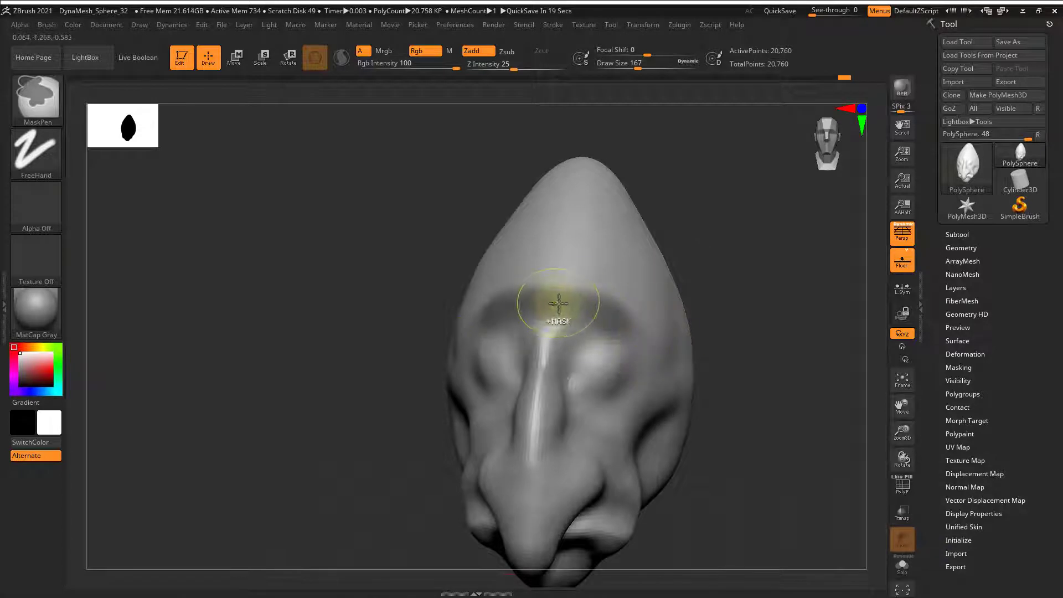
pyautogui.keyDown('ctrl'); pyautogui.moveTo(623, 315); pyautogui.dragTo(635, 322); pyautogui.keyUp('ctrl')
pyautogui.moveTo(750, 321); pyautogui.dragTo(720, 314)
pyautogui.moveTo(613, 310)
pyautogui.keyDown('ctrl'); pyautogui.mouseDown()
pyautogui.moveTo(630, 314)
pyautogui.moveTo(699, 401)
pyautogui.moveTo(723, 467)
pyautogui.mouseUp(); pyautogui.keyUp('ctrl')
pyautogui.keyDown('ctrl'); pyautogui.moveTo(547, 290); pyautogui.dragTo(755, 475); pyautogui.keyUp('ctrl')
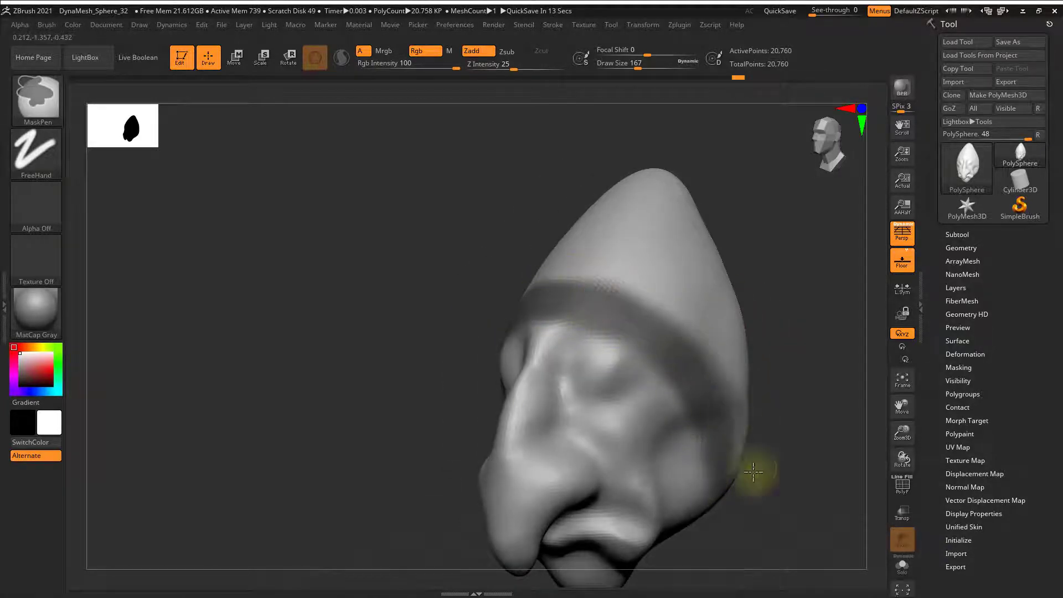
pyautogui.keyDown('ctrl'); pyautogui.click(796, 367); pyautogui.keyUp('ctrl')
# Raise the unmasked band outward along the side of the head with the Move brush at draw size 351
pyautogui.moveTo(797, 360); pyautogui.dragTo(835, 334)
pyautogui.press('b')
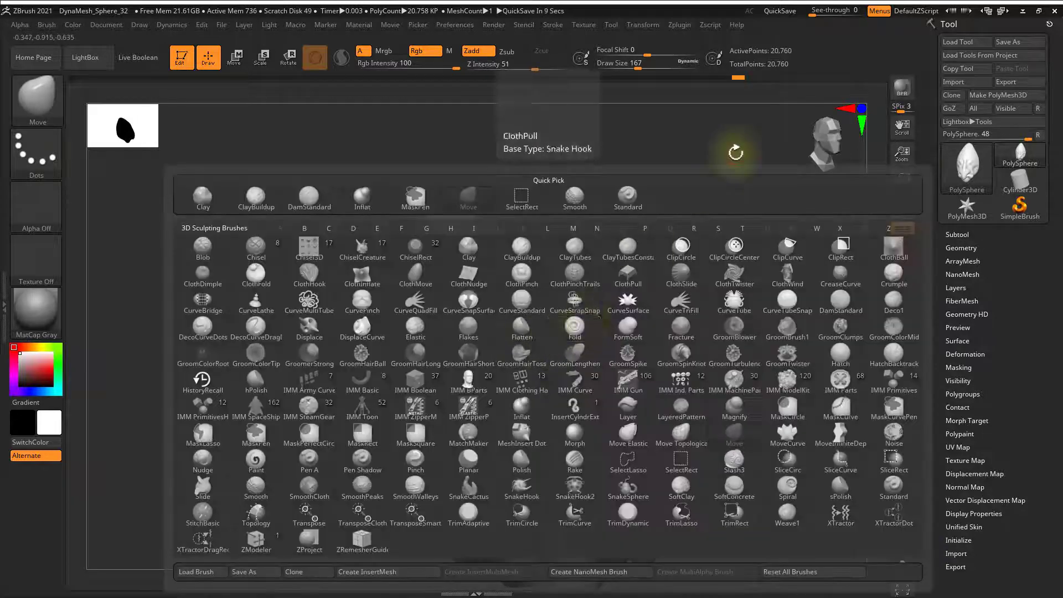
pyautogui.press('v')
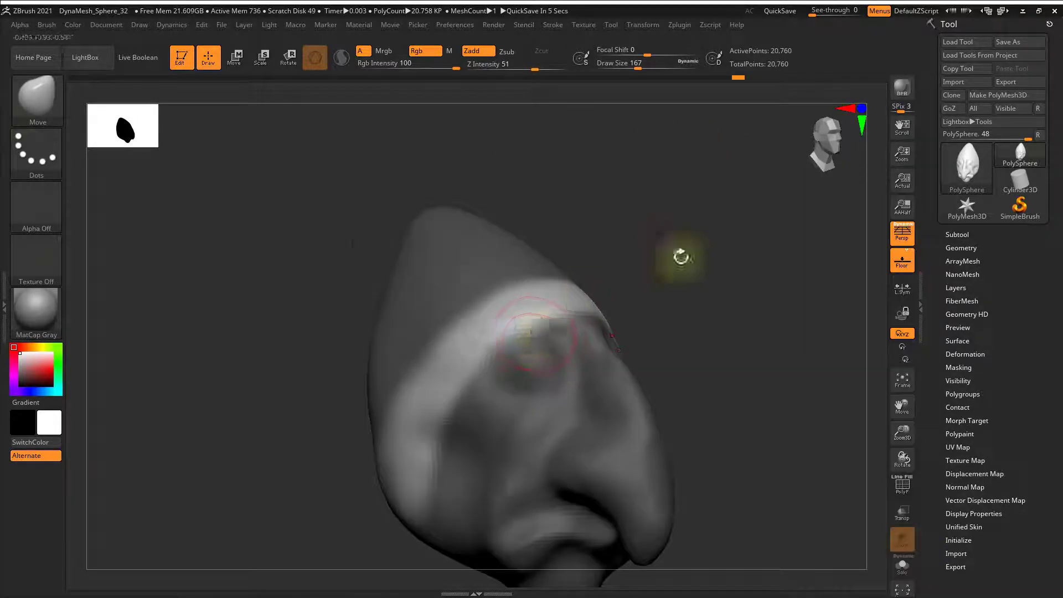
pyautogui.moveTo(680, 257); pyautogui.dragTo(734, 262)
pyautogui.press('s')
pyautogui.moveTo(574, 327); pyautogui.dragTo(581, 327)
pyautogui.moveTo(708, 252)
pyautogui.mouseDown()
pyautogui.moveTo(652, 256)
pyautogui.moveTo(690, 265)
pyautogui.mouseUp()
pyautogui.moveTo(706, 340); pyautogui.dragTo(734, 326)
pyautogui.moveTo(735, 370); pyautogui.dragTo(756, 365)
pyautogui.moveTo(802, 394)
pyautogui.mouseDown()
pyautogui.moveTo(838, 384)
pyautogui.moveTo(753, 351)
pyautogui.mouseUp()
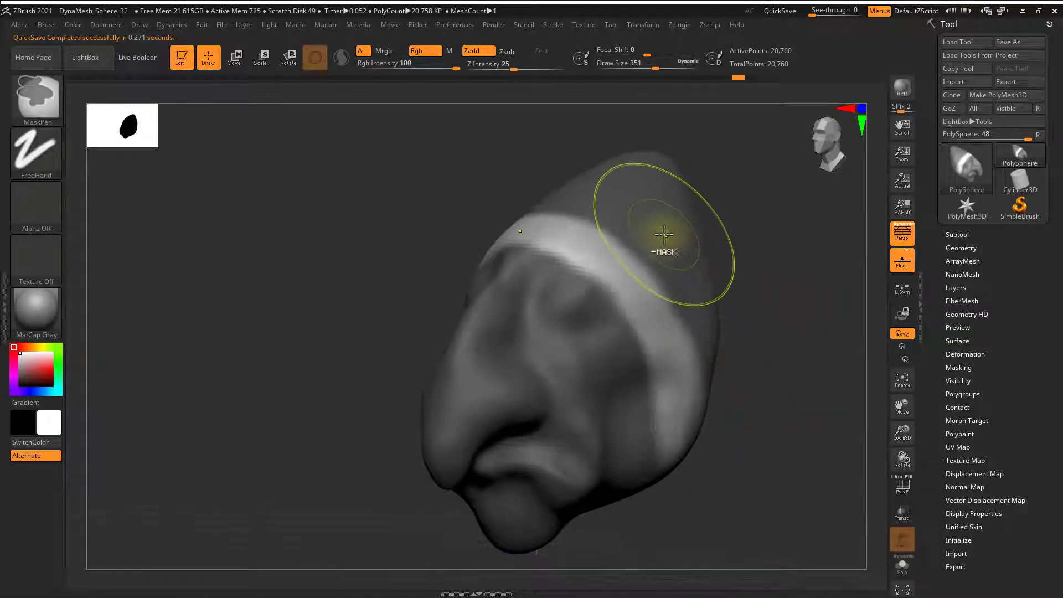
# Pull the band out over the forehead to form an overhanging cap rim and clear the mask
pyautogui.moveTo(755, 230); pyautogui.dragTo(617, 245)
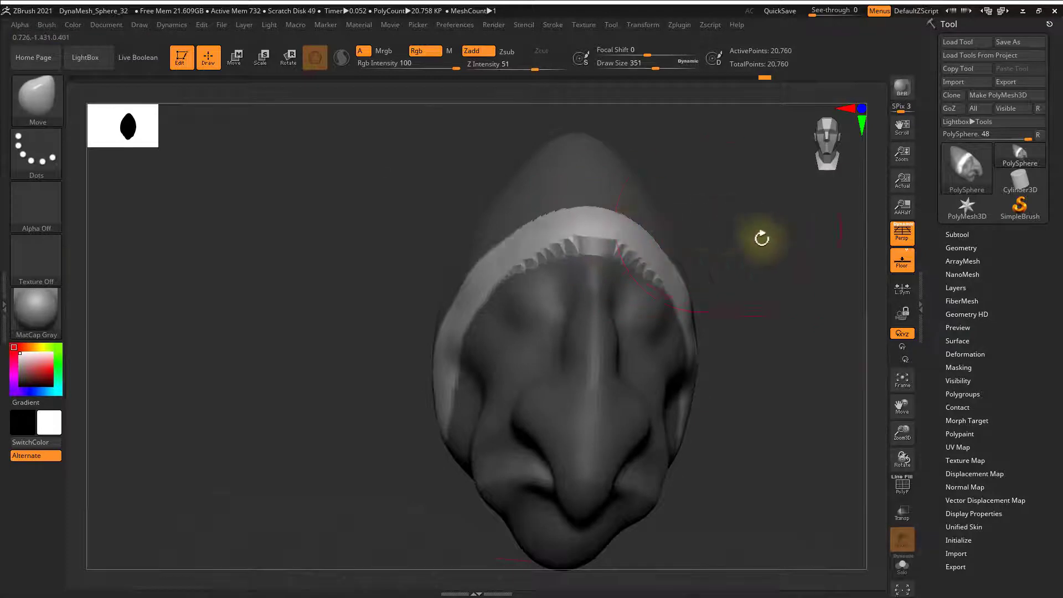
pyautogui.moveTo(760, 237); pyautogui.dragTo(637, 230)
pyautogui.moveTo(707, 243); pyautogui.dragTo(641, 240)
pyautogui.moveTo(736, 203)
pyautogui.mouseDown()
pyautogui.moveTo(639, 235)
pyautogui.moveTo(708, 221)
pyautogui.moveTo(738, 199)
pyautogui.moveTo(684, 292)
pyautogui.moveTo(558, 290)
pyautogui.moveTo(575, 399)
pyautogui.moveTo(553, 427)
pyautogui.moveTo(552, 480)
pyautogui.moveTo(645, 474)
pyautogui.moveTo(667, 425)
pyautogui.moveTo(593, 463)
pyautogui.moveTo(700, 380)
pyautogui.moveTo(653, 375)
pyautogui.mouseUp()
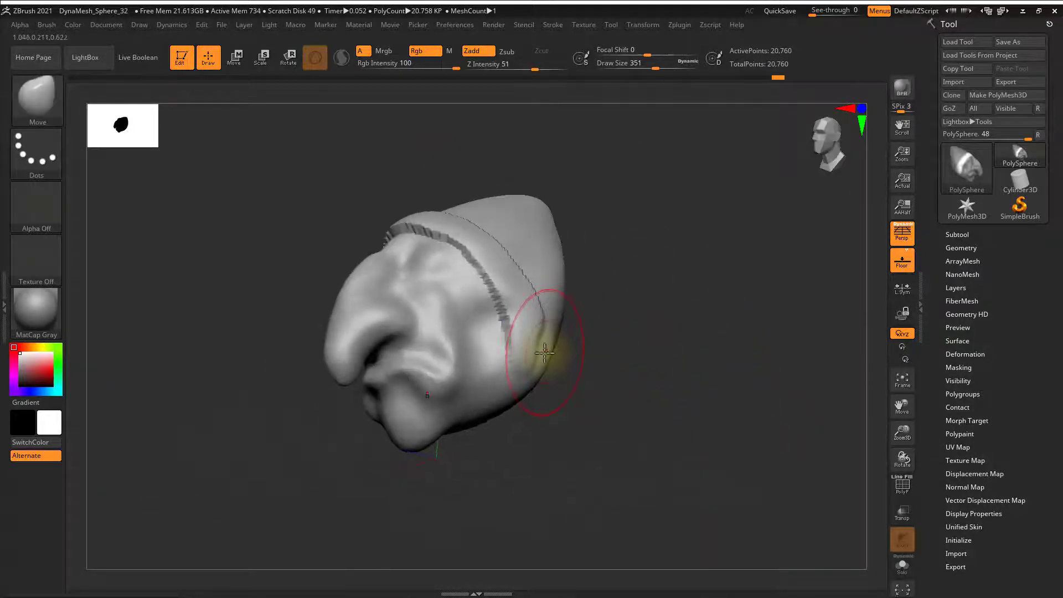
# Build up cloth-like folds over the cap with the ClayBuildup brush at draw size 351
pyautogui.moveTo(543, 388)
pyautogui.mouseDown()
pyautogui.moveTo(675, 292)
pyautogui.moveTo(572, 297)
pyautogui.mouseUp()
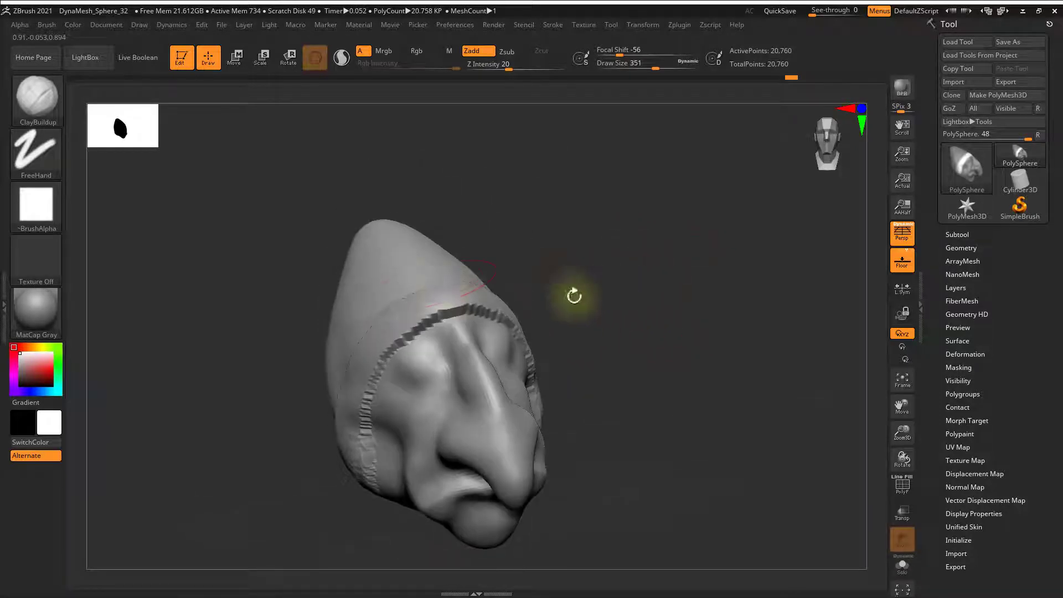
pyautogui.moveTo(379, 300)
pyautogui.mouseDown()
pyautogui.moveTo(368, 314)
pyautogui.moveTo(358, 301)
pyautogui.moveTo(413, 298)
pyautogui.mouseUp()
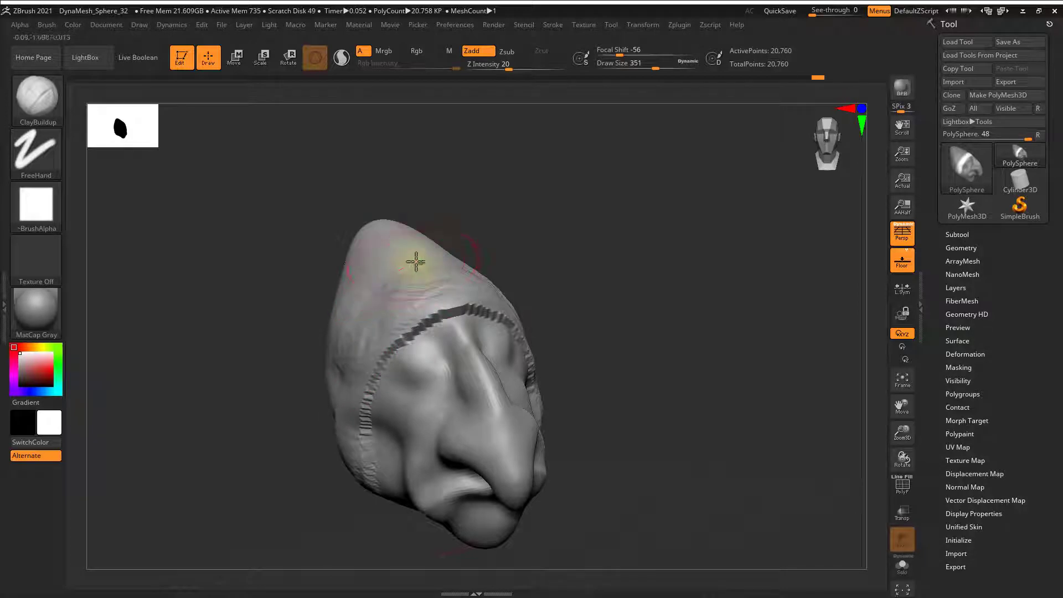
pyautogui.moveTo(484, 222); pyautogui.dragTo(556, 196)
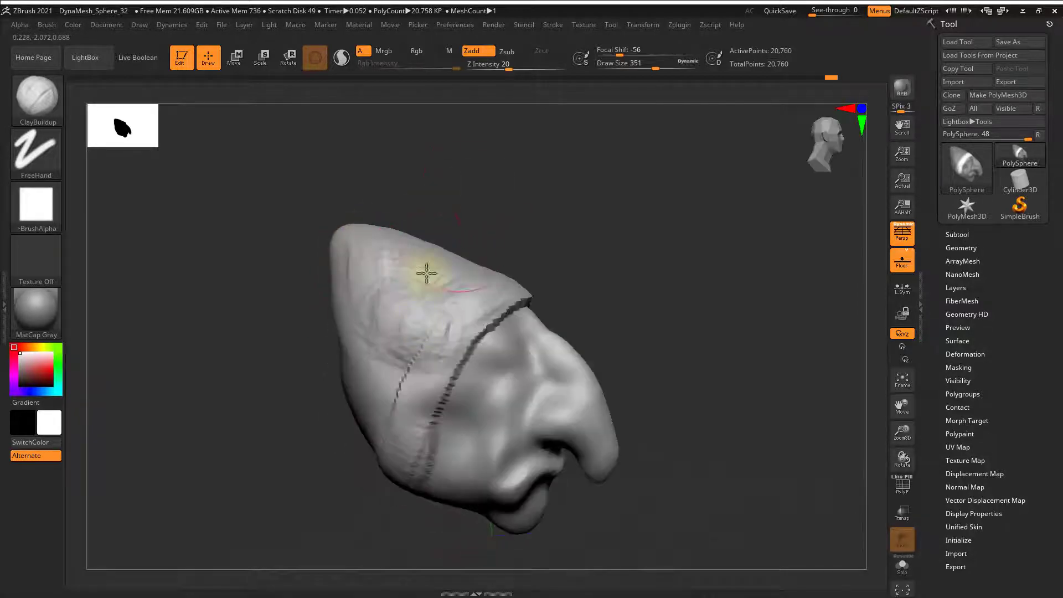
pyautogui.moveTo(427, 273)
pyautogui.mouseDown()
pyautogui.moveTo(399, 297)
pyautogui.moveTo(339, 290)
pyautogui.mouseUp()
pyautogui.moveTo(557, 185); pyautogui.dragTo(541, 224)
pyautogui.keyDown('alt'); pyautogui.moveTo(593, 254); pyautogui.dragTo(750, 209); pyautogui.keyUp('alt')
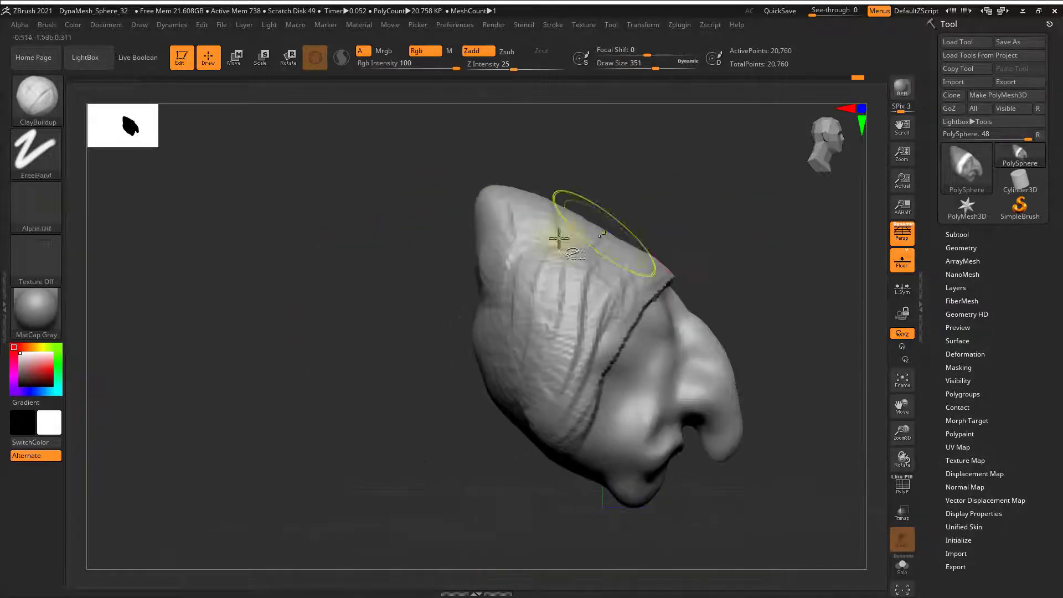
# Delete the lower subdivision levels and cut off the back of the head with the TrimRect brush
pyautogui.keyDown('ctrl'); pyautogui.keyDown('shift'); pyautogui.click(50, 111); pyautogui.keyUp('shift'); pyautogui.keyUp('ctrl')
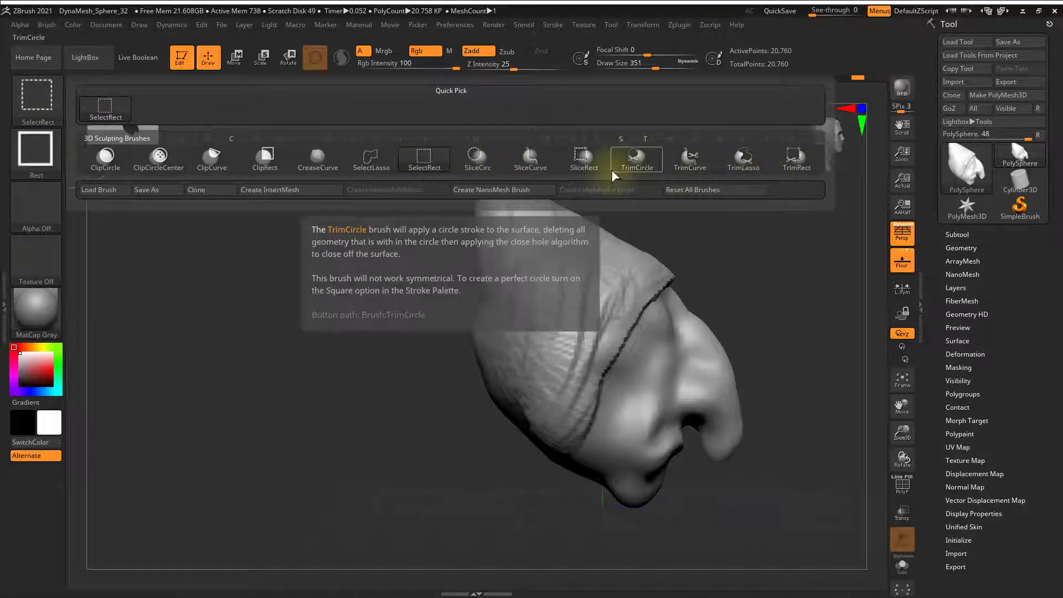
pyautogui.click(262, 165)
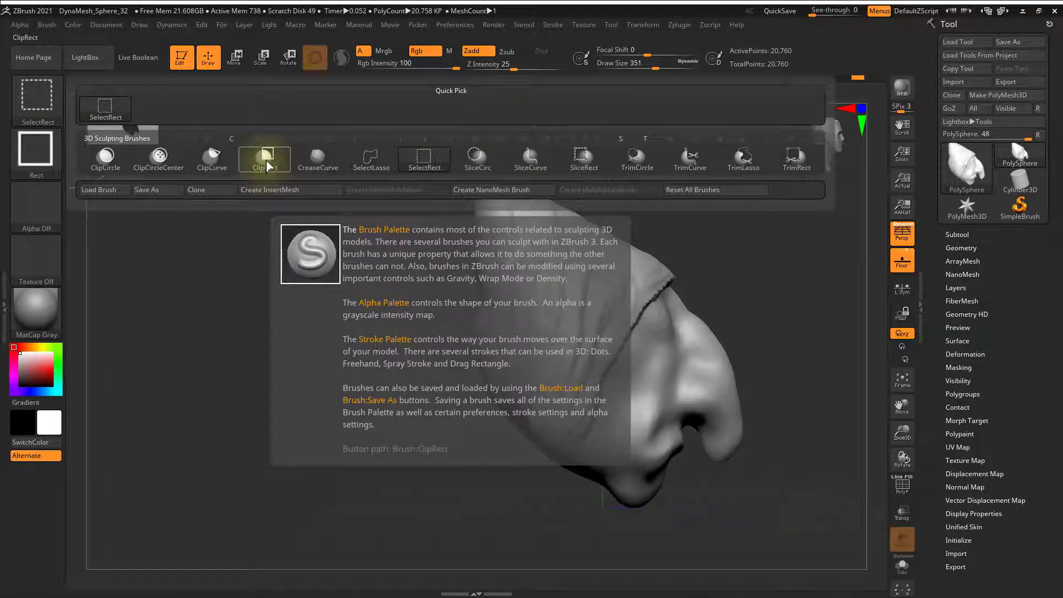
pyautogui.click(796, 158)
pyautogui.moveTo(437, 169)
pyautogui.mouseDown()
pyautogui.moveTo(498, 471)
pyautogui.moveTo(536, 451)
pyautogui.moveTo(532, 437)
pyautogui.mouseUp()
pyautogui.keyDown('alt'); pyautogui.moveTo(423, 364); pyautogui.dragTo(297, 351); pyautogui.keyUp('alt')
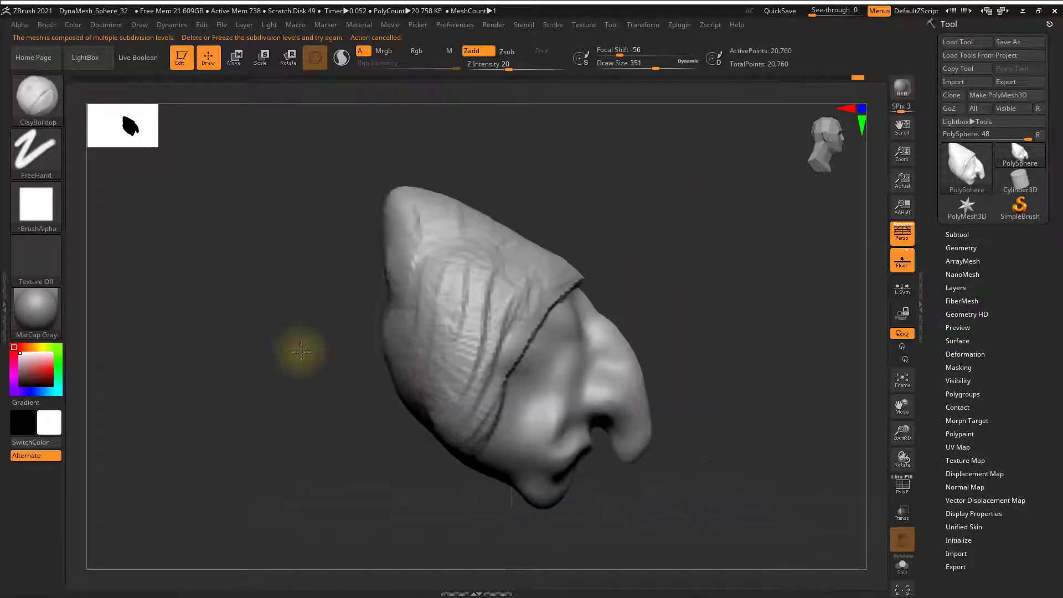
pyautogui.click(961, 248)
pyautogui.click(963, 288)
pyautogui.keyDown('ctrl'); pyautogui.keyDown('shift'); pyautogui.moveTo(273, 202); pyautogui.dragTo(404, 463); pyautogui.keyUp('shift'); pyautogui.keyUp('ctrl')
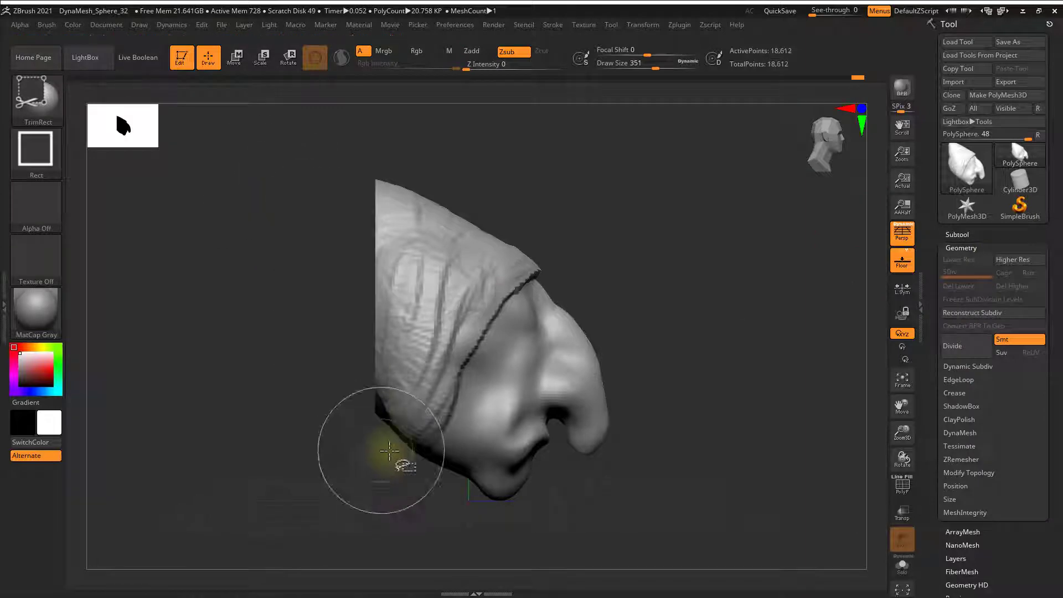
pyautogui.moveTo(565, 247); pyautogui.dragTo(624, 244)
pyautogui.click(899, 491)
pyautogui.click(899, 491)
# Pull out the lower back of the head behind the jaw with the Move brush at draw size 468
pyautogui.keyDown('shift'); pyautogui.moveTo(714, 360); pyautogui.dragTo(624, 351); pyautogui.keyUp('shift')
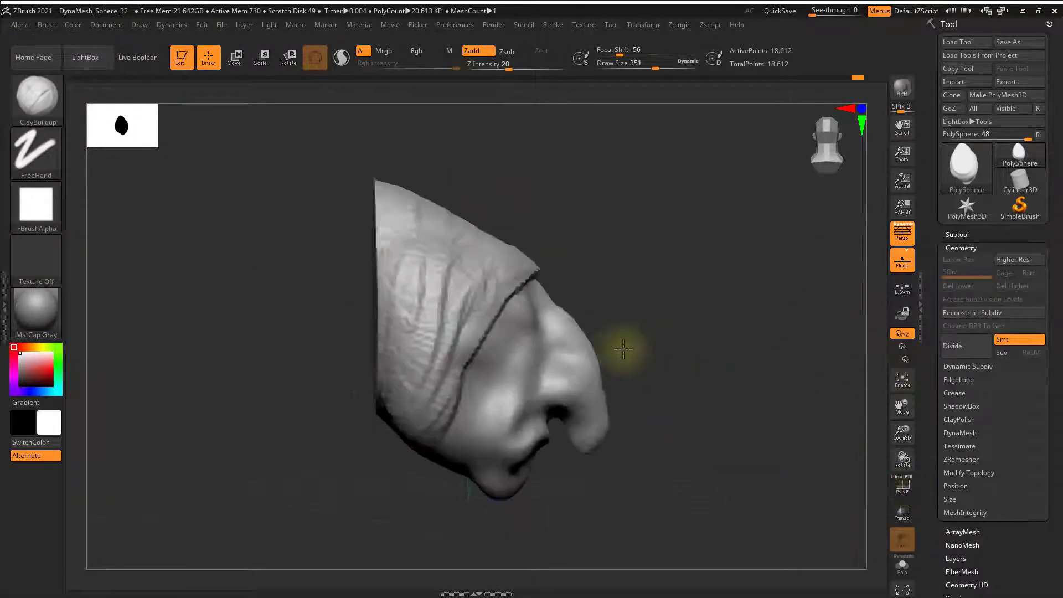
pyautogui.moveTo(729, 351)
pyautogui.keyDown('shift'); pyautogui.mouseDown()
pyautogui.moveTo(672, 354)
pyautogui.moveTo(713, 325)
pyautogui.moveTo(690, 344)
pyautogui.mouseUp(); pyautogui.keyUp('shift')
pyautogui.press('b')
pyautogui.press('m')
pyautogui.press('v')
pyautogui.press('s')
pyautogui.moveTo(690, 364); pyautogui.dragTo(634, 349)
pyautogui.moveTo(525, 310); pyautogui.dragTo(514, 392)
pyautogui.moveTo(510, 302); pyautogui.dragTo(489, 290)
pyautogui.moveTo(677, 293); pyautogui.dragTo(726, 311)
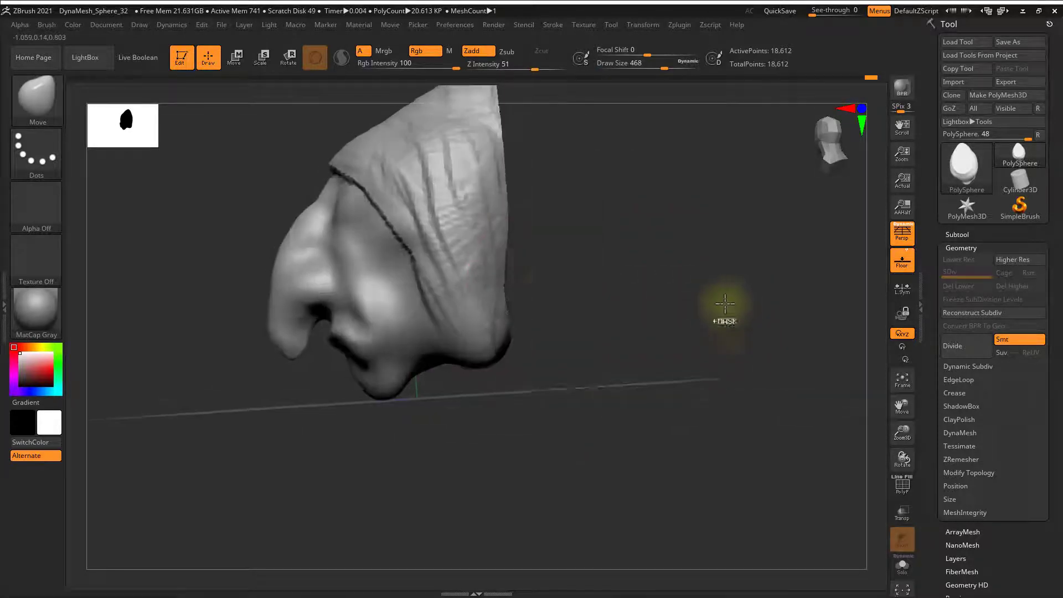
pyautogui.moveTo(484, 350)
pyautogui.mouseDown()
pyautogui.moveTo(490, 412)
pyautogui.moveTo(629, 321)
pyautogui.moveTo(660, 316)
pyautogui.moveTo(676, 268)
pyautogui.moveTo(676, 297)
pyautogui.moveTo(646, 289)
pyautogui.moveTo(705, 287)
pyautogui.mouseUp()
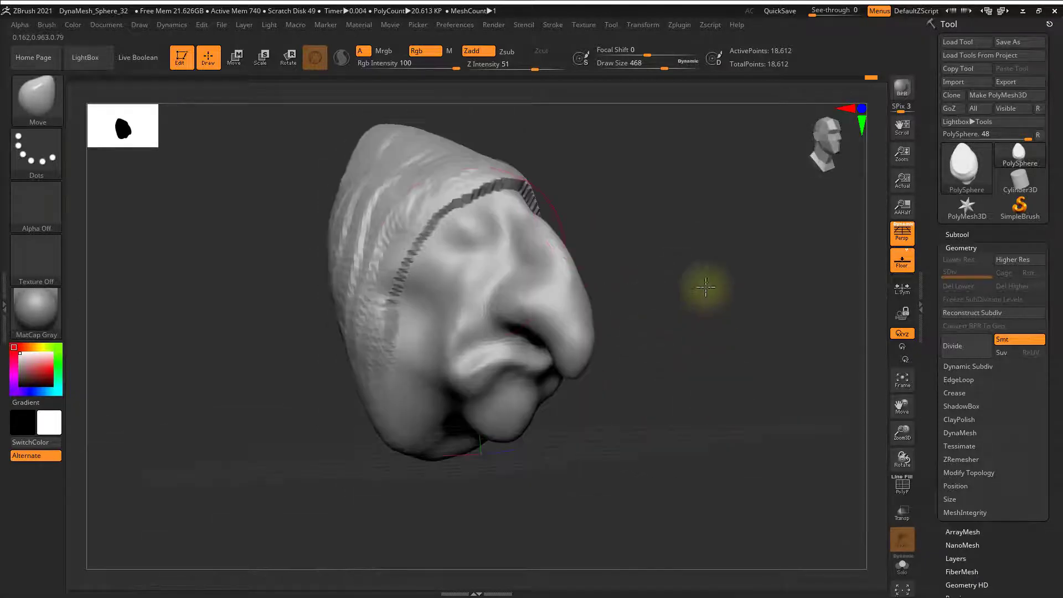
# Remesh the head with DynaMesh at resolution 64
pyautogui.press('s')
pyautogui.moveTo(653, 240); pyautogui.dragTo(645, 239)
pyautogui.click(960, 433)
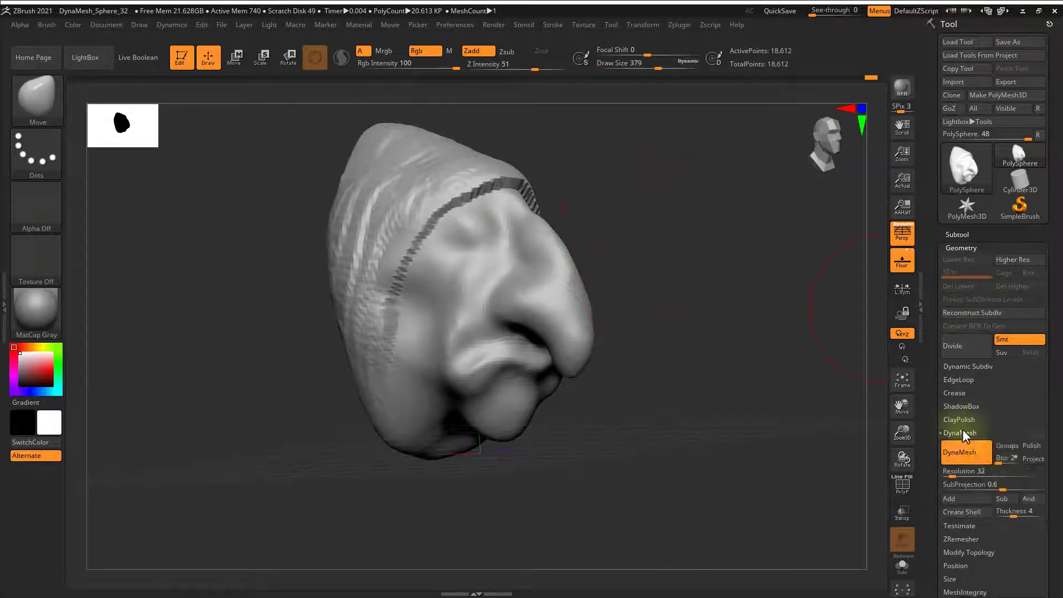
pyautogui.moveTo(774, 413); pyautogui.dragTo(718, 322)
# Build up the brow, eyelids and upper cheeks with the ClayBuildup brush at draw size 140
pyautogui.press('s')
pyautogui.press('s')
pyautogui.moveTo(473, 157)
pyautogui.mouseDown()
pyautogui.moveTo(410, 166)
pyautogui.moveTo(435, 165)
pyautogui.mouseUp()
pyautogui.press('b')
pyautogui.press('c')
pyautogui.press('b')
pyautogui.moveTo(610, 173); pyautogui.dragTo(435, 206)
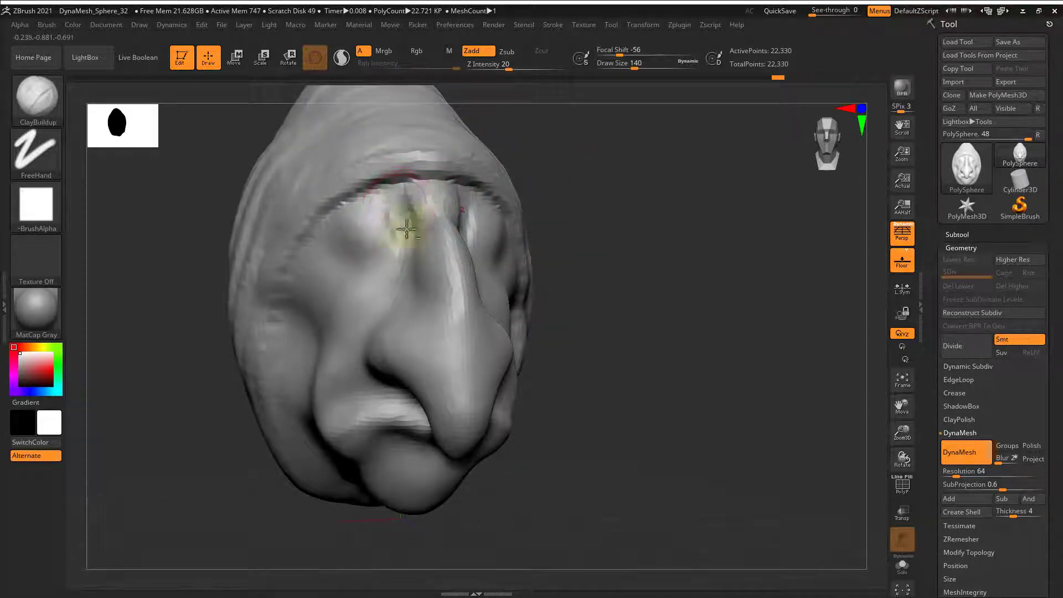
pyautogui.moveTo(406, 229)
pyautogui.mouseDown()
pyautogui.moveTo(399, 252)
pyautogui.moveTo(374, 204)
pyautogui.mouseUp()
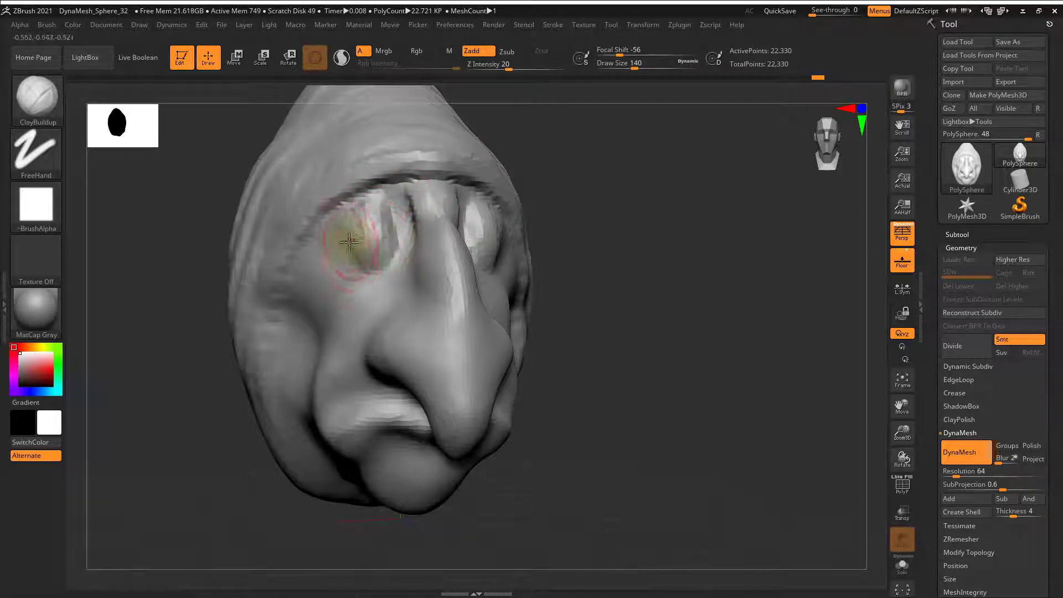
pyautogui.moveTo(349, 241)
pyautogui.mouseDown()
pyautogui.moveTo(343, 229)
pyautogui.moveTo(313, 259)
pyautogui.mouseUp()
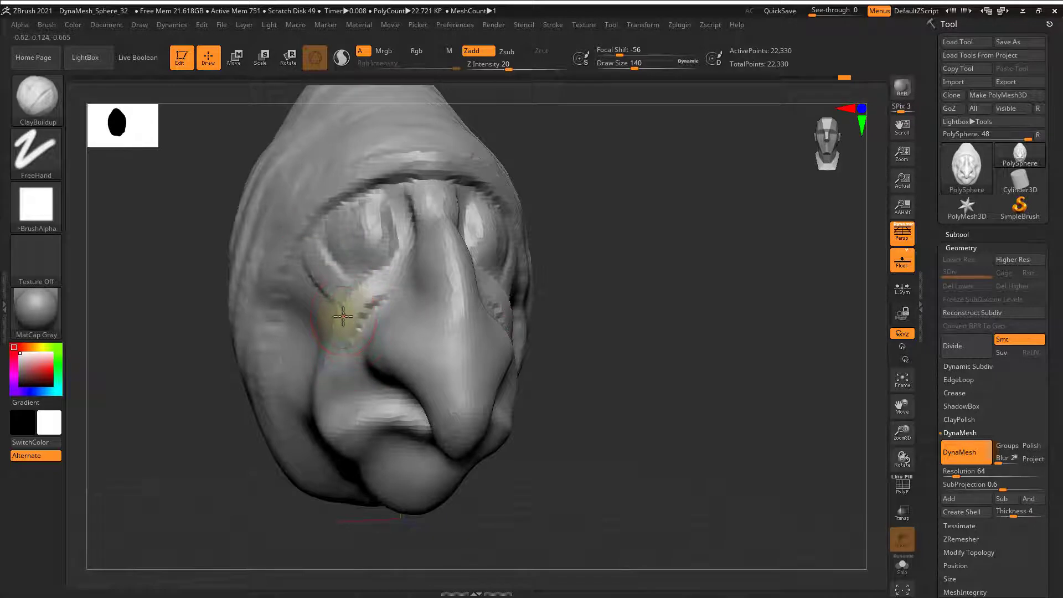
# Build up the cheek folds beside the nose and the upper lip with the ClayBuildup brush at draw size 136
pyautogui.press('s')
pyautogui.click(323, 361)
pyautogui.moveTo(638, 243); pyautogui.dragTo(720, 247)
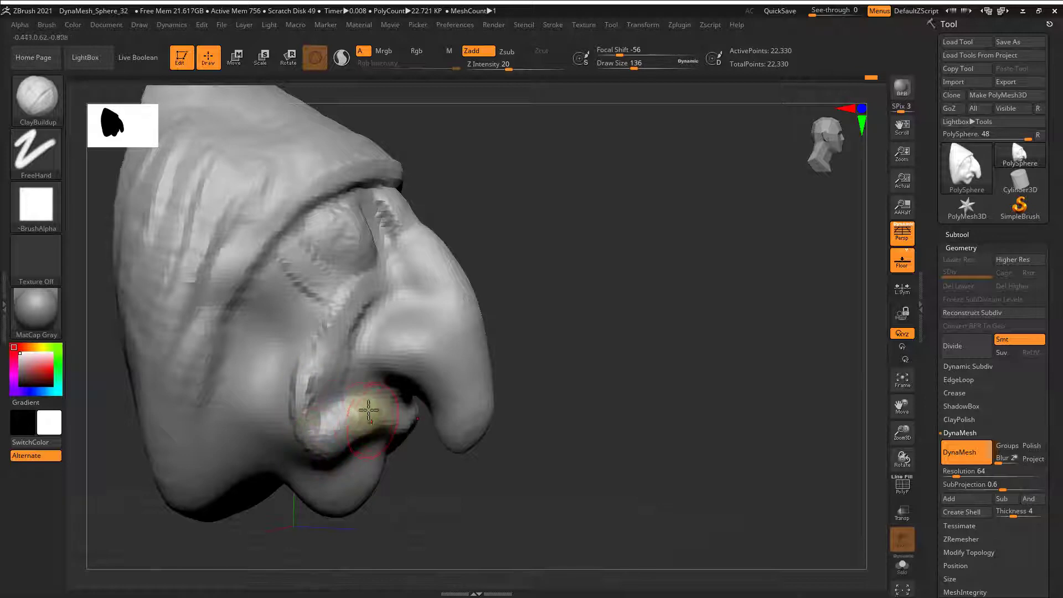
pyautogui.moveTo(576, 332)
pyautogui.keyDown('shift'); pyautogui.mouseDown()
pyautogui.moveTo(542, 418)
pyautogui.moveTo(628, 395)
pyautogui.mouseUp(); pyautogui.keyUp('shift')
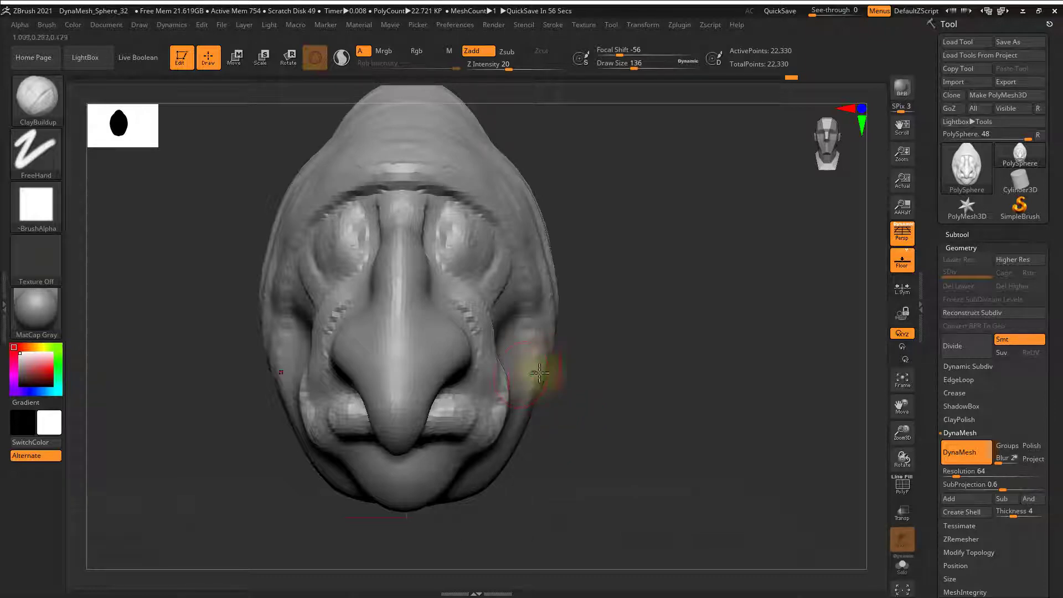
pyautogui.moveTo(612, 381)
pyautogui.keyDown('alt'); pyautogui.mouseDown()
pyautogui.moveTo(606, 347)
pyautogui.moveTo(574, 367)
pyautogui.mouseUp(); pyautogui.keyUp('alt')
pyautogui.moveTo(573, 367)
pyautogui.mouseDown()
pyautogui.moveTo(634, 357)
pyautogui.moveTo(600, 365)
pyautogui.mouseUp()
# Carve the creases around the eyeballs with the DamStandard brush at draw size 83
pyautogui.press('b')
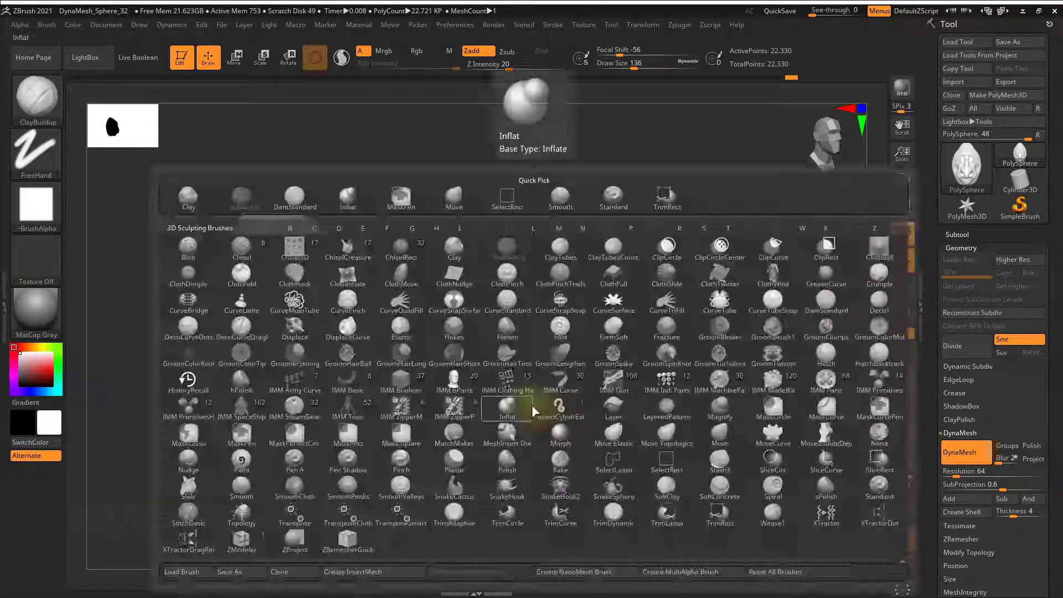
pyautogui.press('d')
pyautogui.press('s')
pyautogui.keyDown('alt'); pyautogui.moveTo(541, 399); pyautogui.dragTo(552, 488); pyautogui.keyUp('alt')
pyautogui.keyDown('shift'); pyautogui.moveTo(328, 221); pyautogui.dragTo(336, 255); pyautogui.keyUp('shift')
pyautogui.moveTo(531, 257); pyautogui.dragTo(490, 249)
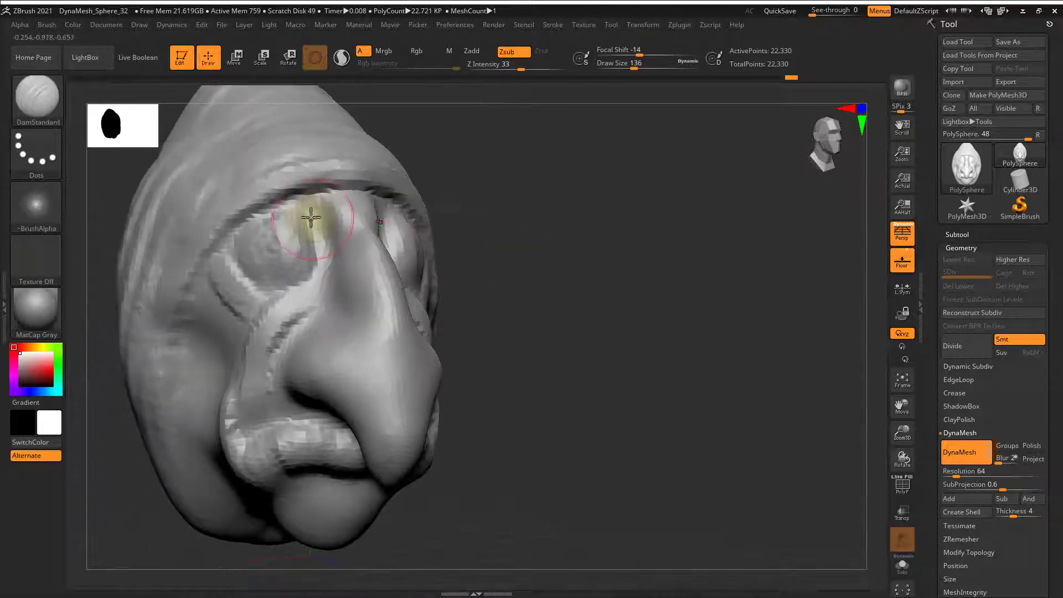
pyautogui.press('s')
pyautogui.moveTo(321, 253); pyautogui.dragTo(314, 253)
pyautogui.moveTo(319, 252); pyautogui.dragTo(276, 283)
# Remesh the head with DynaMesh and deepen the eyelid and inner eye corner creases with the DamStandard brush
pyautogui.keyDown('ctrl'); pyautogui.moveTo(566, 273); pyautogui.dragTo(618, 331); pyautogui.keyUp('ctrl')
pyautogui.moveTo(304, 210); pyautogui.dragTo(315, 238)
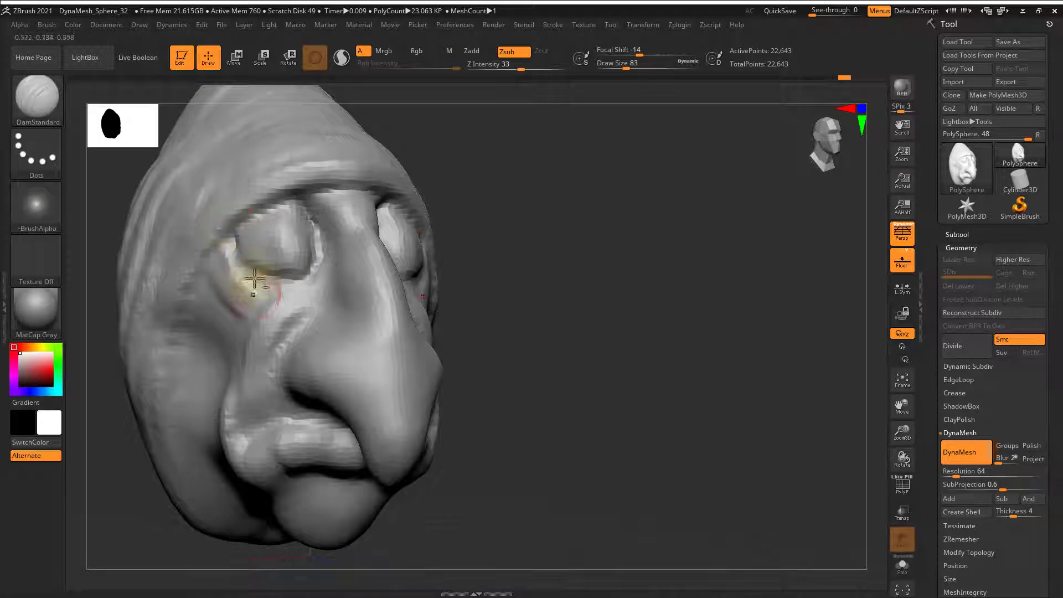
pyautogui.keyDown('ctrl'); pyautogui.moveTo(543, 247); pyautogui.dragTo(520, 314); pyautogui.keyUp('ctrl')
pyautogui.moveTo(521, 314); pyautogui.dragTo(399, 296)
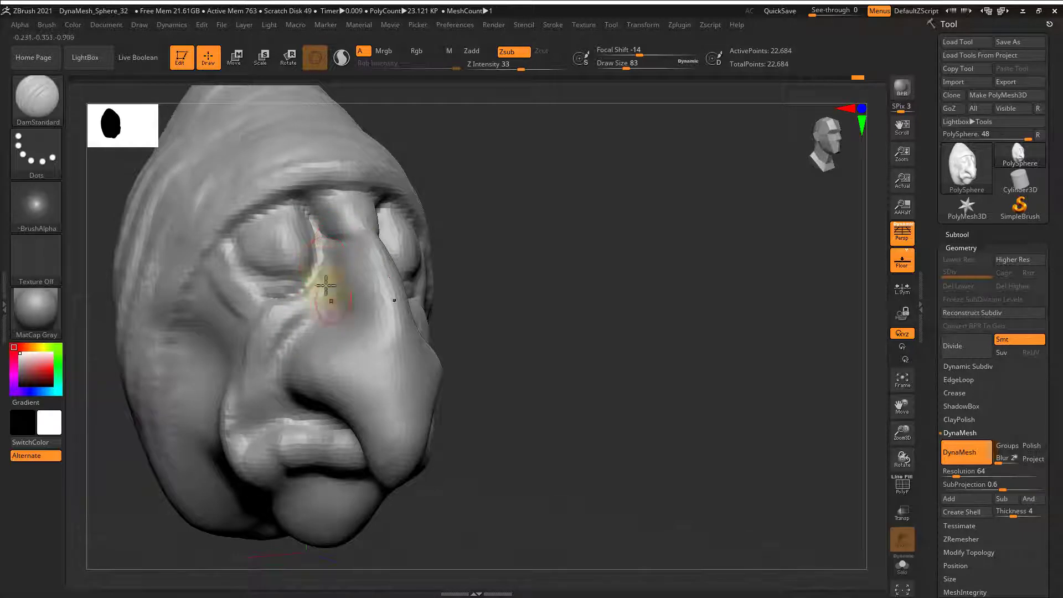
pyautogui.moveTo(323, 267); pyautogui.dragTo(327, 290)
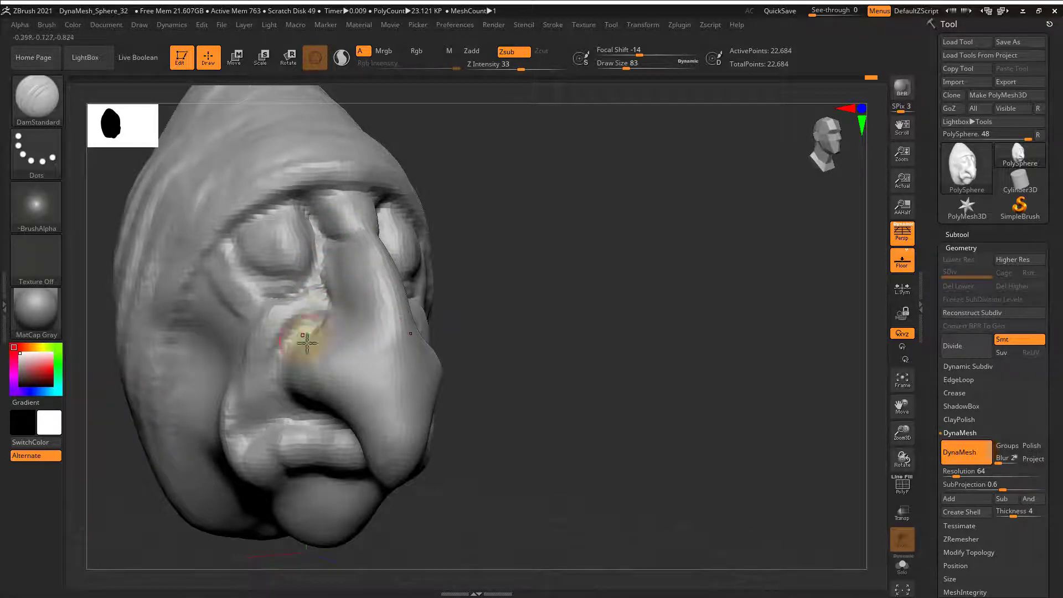
# Carve the crease between the nose and cheek down to the nostril wing, and remesh the head
pyautogui.moveTo(507, 256)
pyautogui.mouseDown()
pyautogui.moveTo(537, 271)
pyautogui.moveTo(526, 277)
pyautogui.mouseUp()
pyautogui.moveTo(463, 267); pyautogui.dragTo(429, 280)
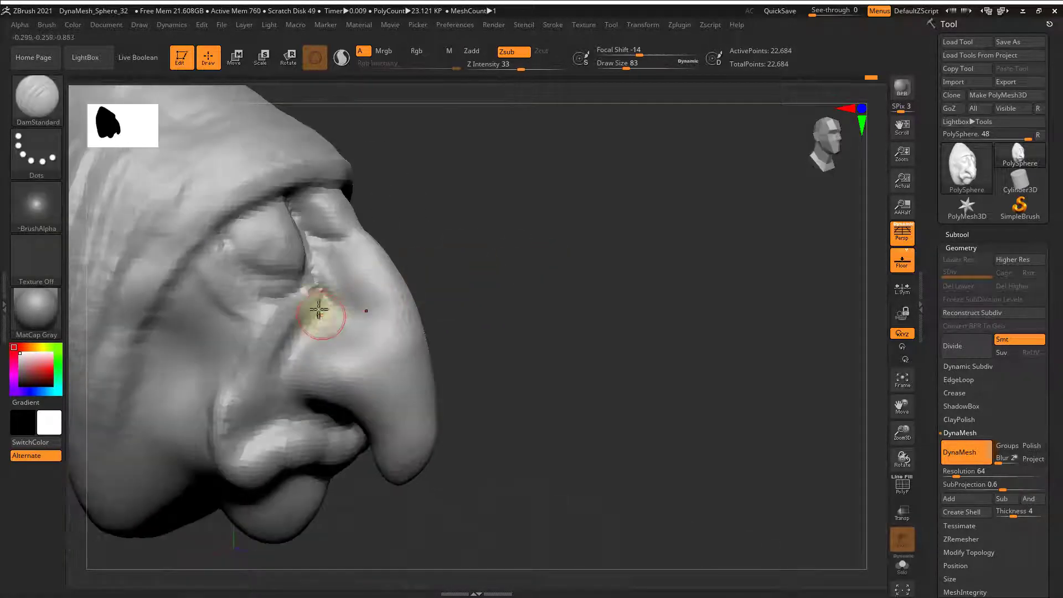
pyautogui.moveTo(306, 351); pyautogui.dragTo(300, 394)
pyautogui.keyDown('shift'); pyautogui.moveTo(555, 296); pyautogui.dragTo(507, 304); pyautogui.keyUp('shift')
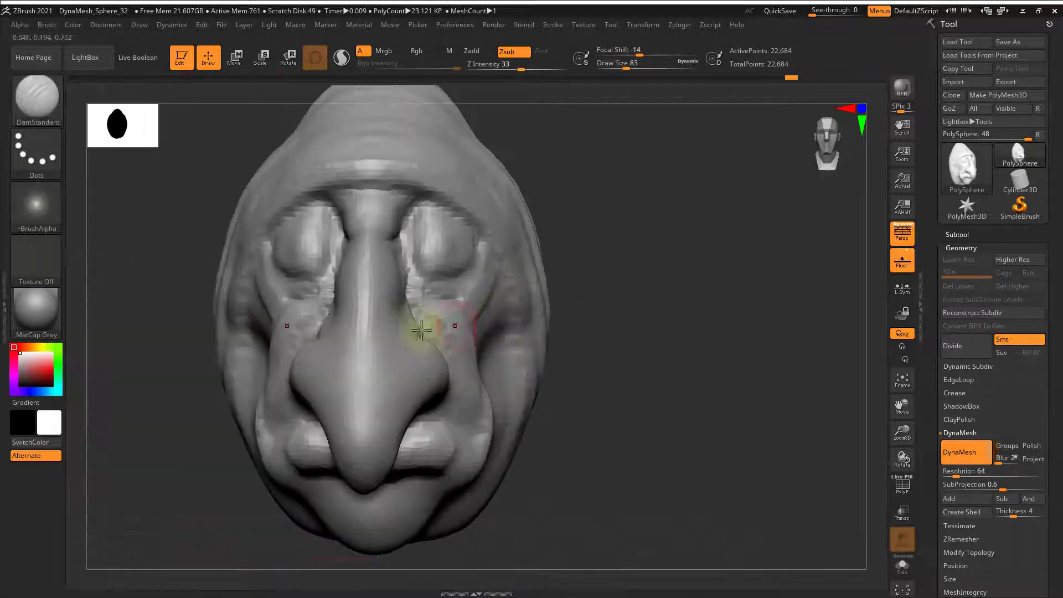
pyautogui.moveTo(572, 242)
pyautogui.keyDown('ctrl'); pyautogui.mouseDown()
pyautogui.moveTo(571, 294)
pyautogui.moveTo(637, 269)
pyautogui.mouseUp(); pyautogui.keyUp('ctrl')
# Carve the nostrils and the crease above the nostril wings with DamStandard, remesh the head and smooth the creases
pyautogui.moveTo(505, 275); pyautogui.dragTo(538, 220)
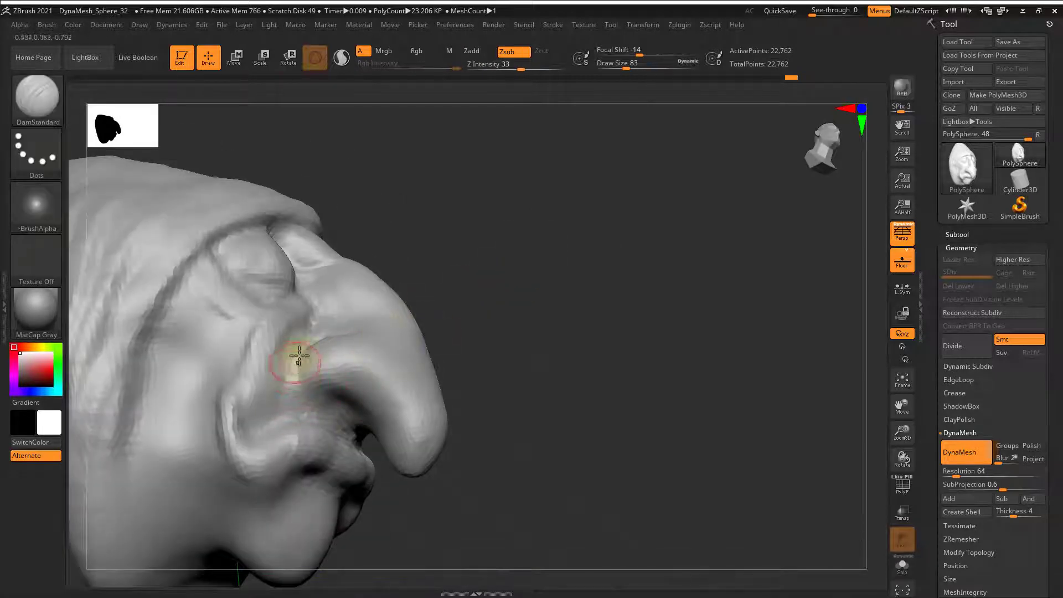
pyautogui.moveTo(467, 356); pyautogui.dragTo(323, 392)
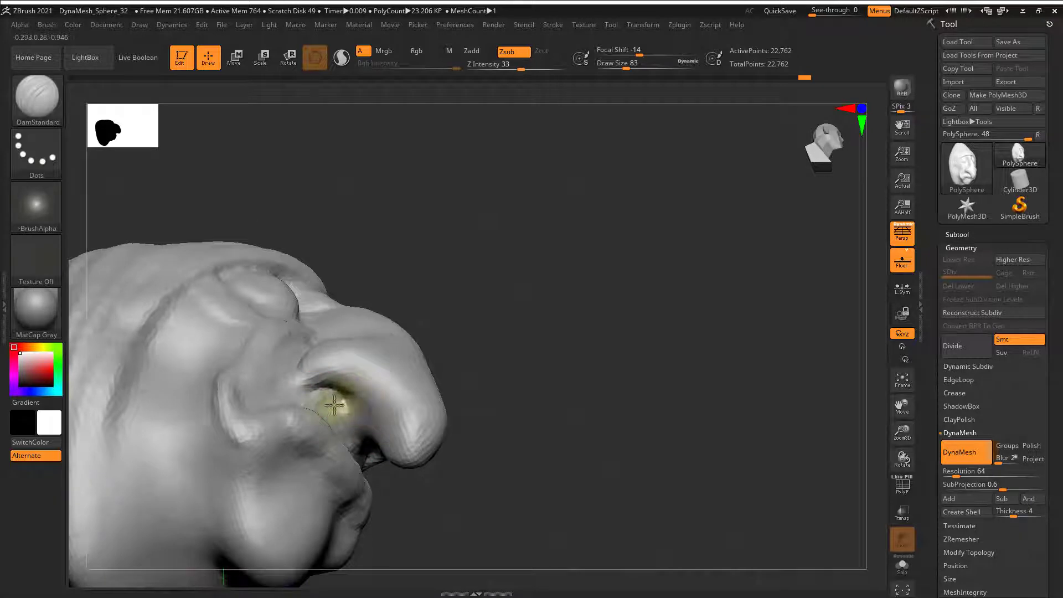
pyautogui.moveTo(453, 353); pyautogui.dragTo(548, 324)
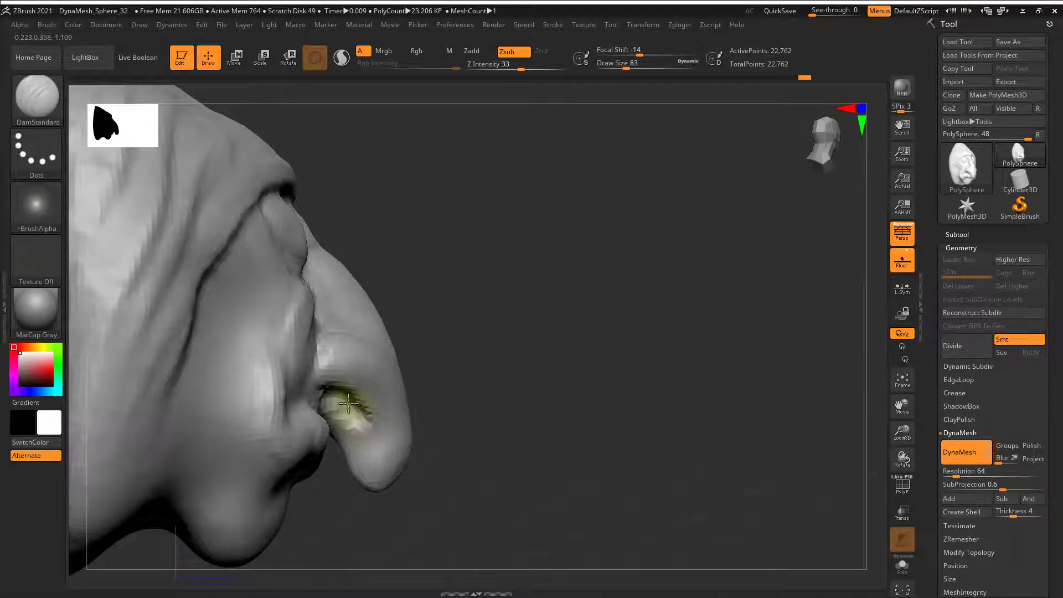
pyautogui.moveTo(458, 367)
pyautogui.mouseDown()
pyautogui.moveTo(652, 339)
pyautogui.moveTo(412, 361)
pyautogui.moveTo(467, 366)
pyautogui.mouseUp()
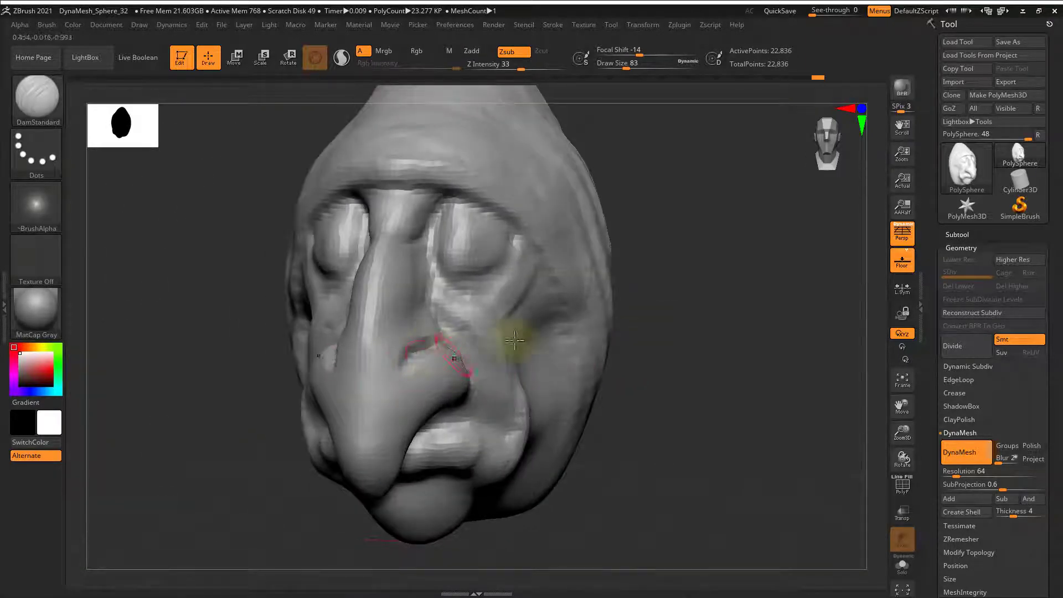
pyautogui.keyDown('ctrl'); pyautogui.moveTo(704, 369); pyautogui.dragTo(769, 404); pyautogui.keyUp('ctrl')
pyautogui.moveTo(659, 343); pyautogui.dragTo(626, 346)
pyautogui.moveTo(428, 336)
pyautogui.keyDown('shift'); pyautogui.mouseDown()
pyautogui.moveTo(419, 332)
pyautogui.moveTo(437, 339)
pyautogui.moveTo(408, 371)
pyautogui.mouseUp(); pyautogui.keyUp('shift')
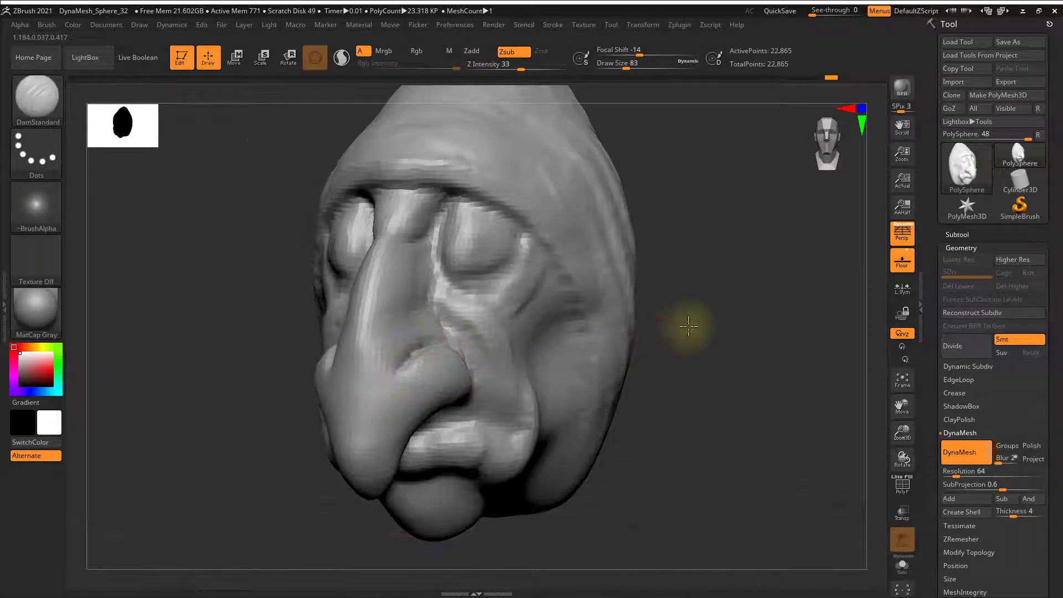
# Carve the mouth corners, the upper lip's top edge and the line between the lips with DamStandard
pyautogui.moveTo(688, 321)
pyautogui.keyDown('shift'); pyautogui.mouseDown()
pyautogui.moveTo(693, 311)
pyautogui.moveTo(633, 301)
pyautogui.moveTo(497, 365)
pyautogui.mouseUp(); pyautogui.keyUp('shift')
pyautogui.moveTo(288, 367)
pyautogui.keyDown('shift'); pyautogui.mouseDown()
pyautogui.moveTo(310, 368)
pyautogui.moveTo(301, 370)
pyautogui.mouseUp(); pyautogui.keyUp('shift')
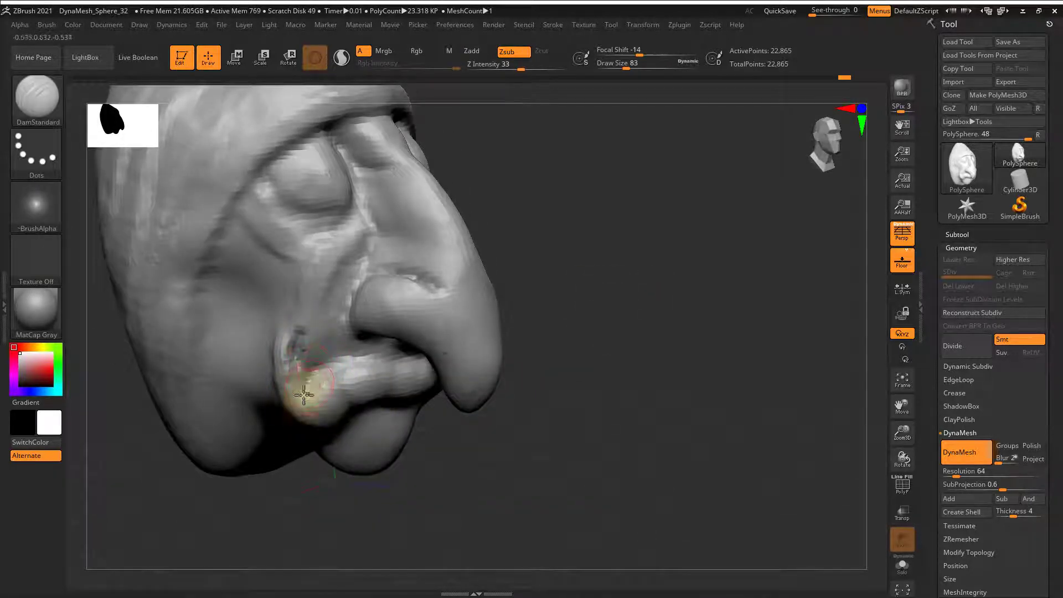
pyautogui.moveTo(565, 371); pyautogui.dragTo(487, 361)
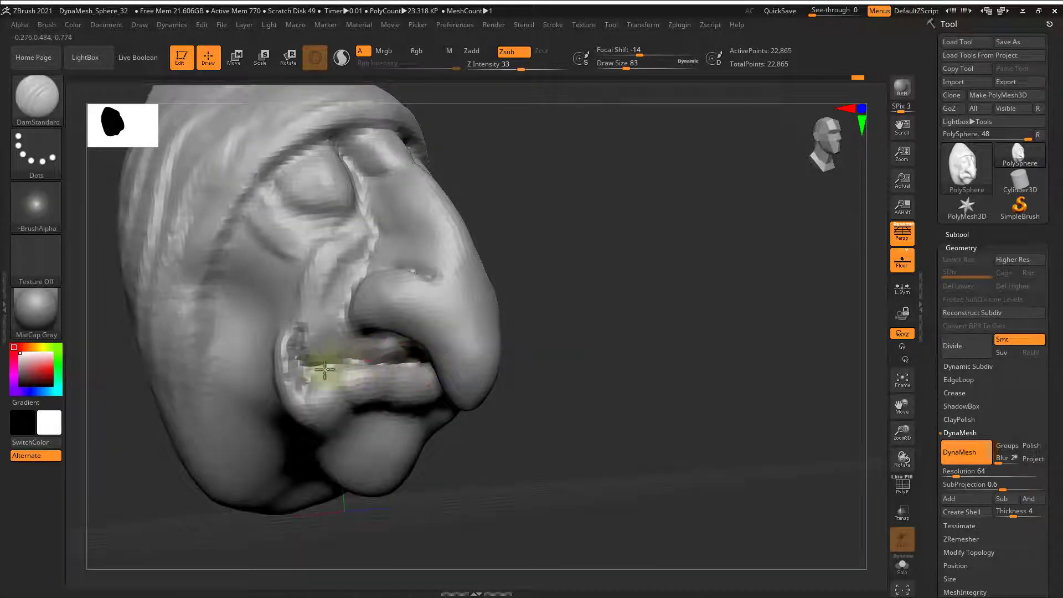
pyautogui.moveTo(570, 391); pyautogui.dragTo(415, 434)
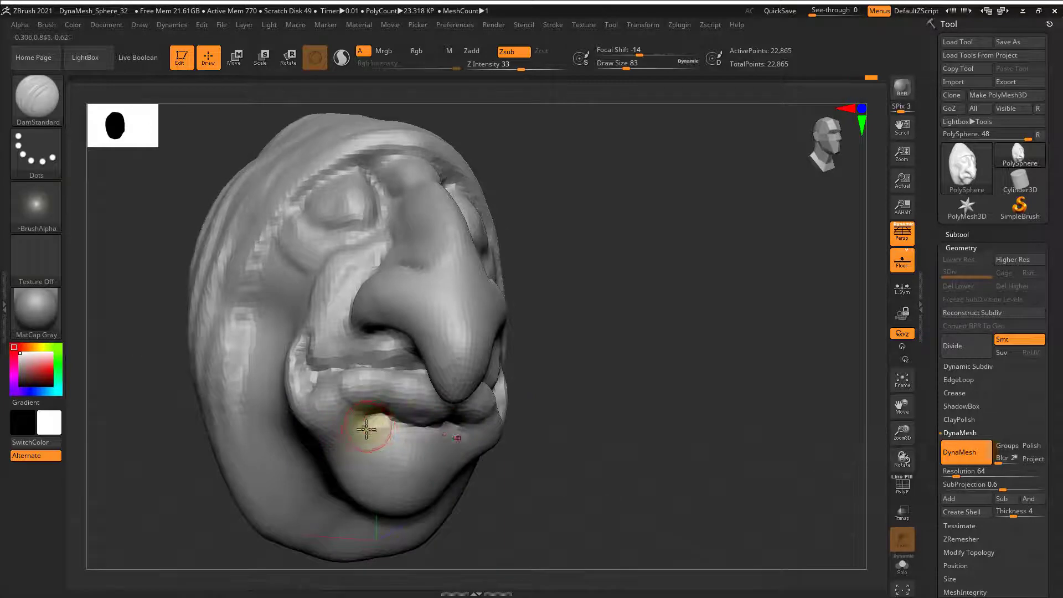
pyautogui.moveTo(577, 373); pyautogui.dragTo(332, 440)
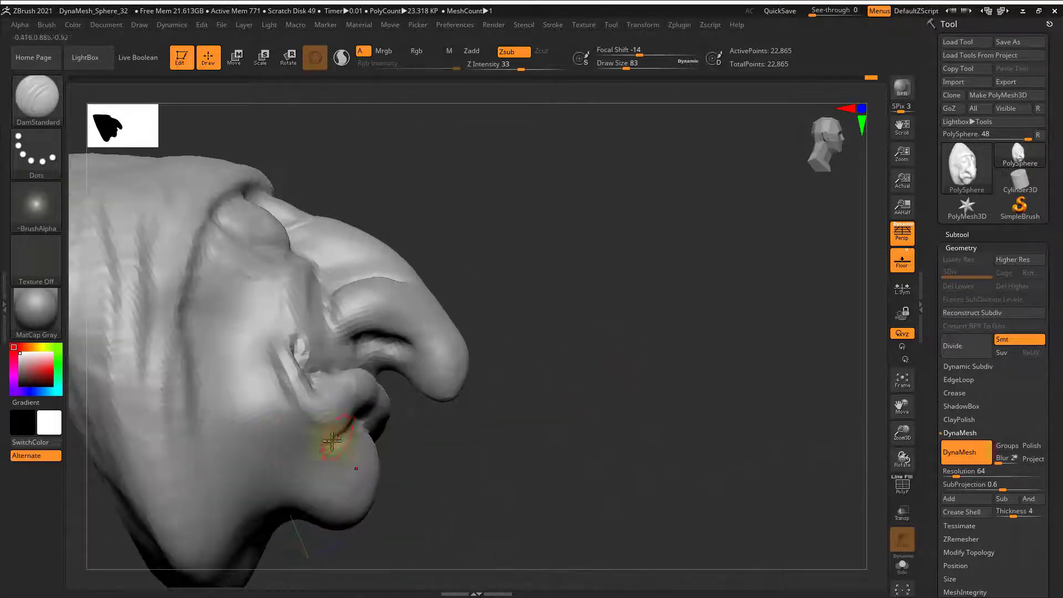
# Reshape the cheek folds and mouth area with the Move brush at draw size 217
pyautogui.moveTo(488, 313)
pyautogui.mouseDown()
pyautogui.moveTo(584, 308)
pyautogui.moveTo(622, 324)
pyautogui.moveTo(655, 277)
pyautogui.moveTo(582, 351)
pyautogui.moveTo(584, 341)
pyautogui.moveTo(610, 345)
pyautogui.mouseUp()
pyautogui.press('b')
pyautogui.press('m')
pyautogui.press('v')
pyautogui.press('s')
pyautogui.moveTo(601, 366)
pyautogui.mouseDown()
pyautogui.moveTo(558, 383)
pyautogui.moveTo(515, 382)
pyautogui.moveTo(582, 371)
pyautogui.mouseUp()
pyautogui.press('s')
pyautogui.moveTo(464, 383); pyautogui.dragTo(450, 383)
pyautogui.moveTo(531, 374)
pyautogui.keyDown('alt'); pyautogui.mouseDown()
pyautogui.moveTo(541, 349)
pyautogui.moveTo(585, 401)
pyautogui.mouseUp(); pyautogui.keyUp('alt')
pyautogui.moveTo(585, 401); pyautogui.dragTo(531, 387)
pyautogui.moveTo(445, 368); pyautogui.dragTo(435, 373)
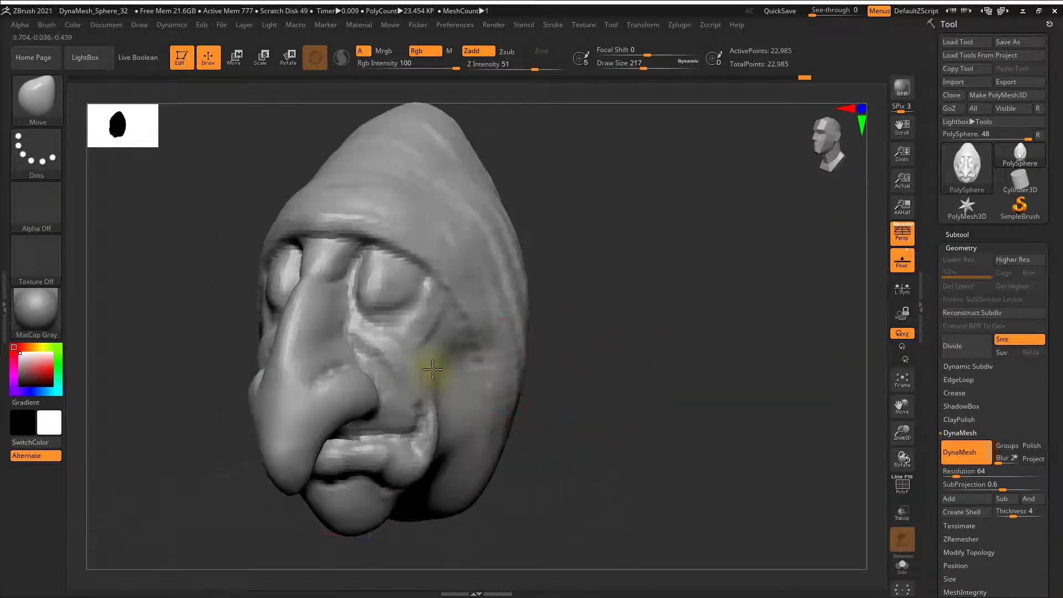
# Narrow the sides of the face and the cap with the Move brush at draw sizes 351 and 525
pyautogui.keyDown('shift'); pyautogui.moveTo(585, 355); pyautogui.dragTo(623, 359); pyautogui.keyUp('shift')
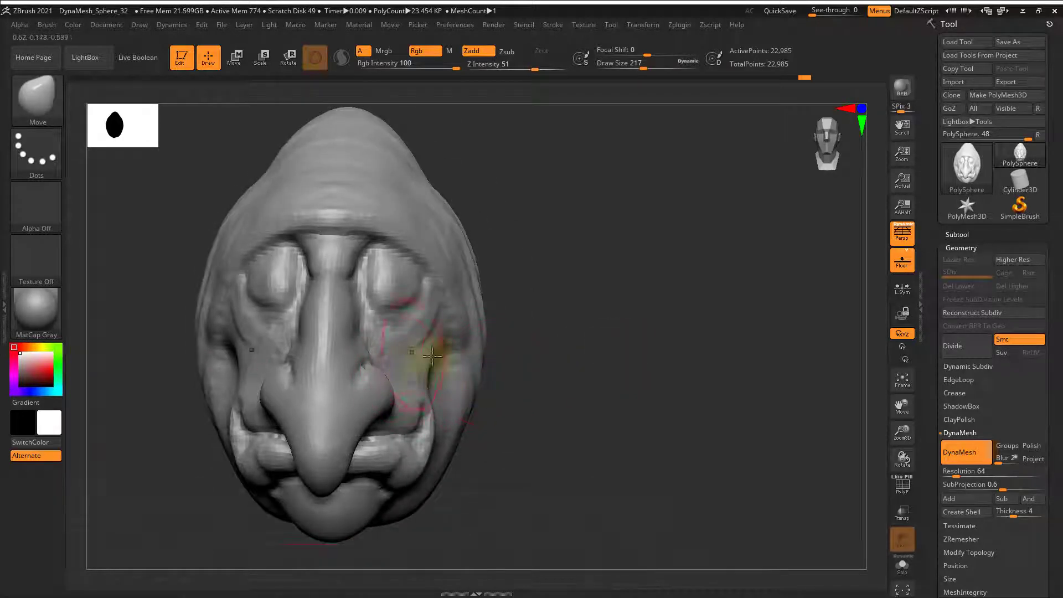
pyautogui.press('s')
pyautogui.moveTo(467, 373); pyautogui.dragTo(483, 373)
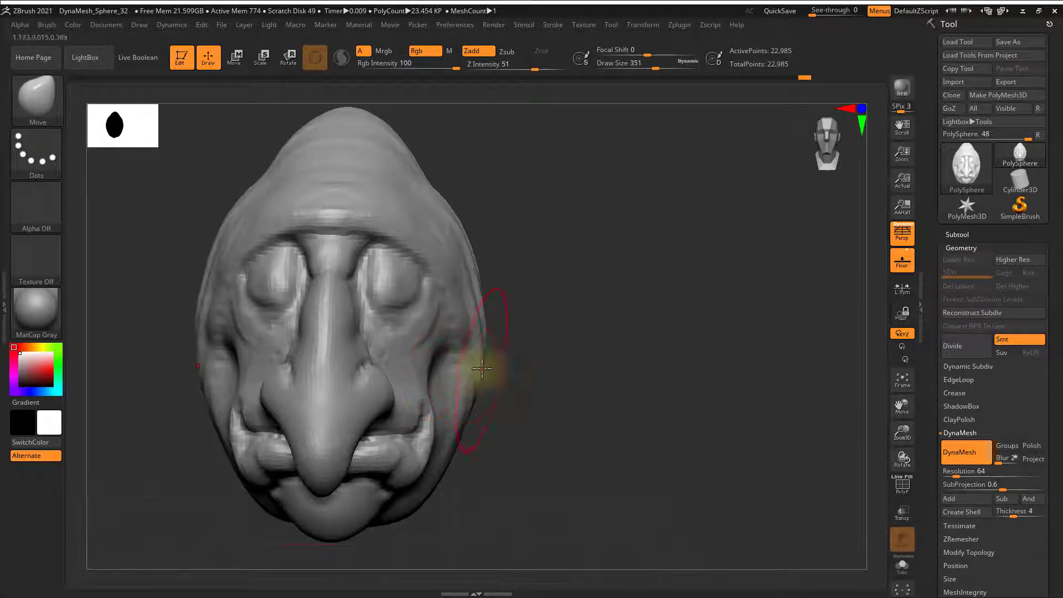
pyautogui.moveTo(463, 313)
pyautogui.mouseDown()
pyautogui.moveTo(477, 313)
pyautogui.moveTo(462, 311)
pyautogui.mouseUp()
pyautogui.moveTo(465, 397); pyautogui.dragTo(458, 399)
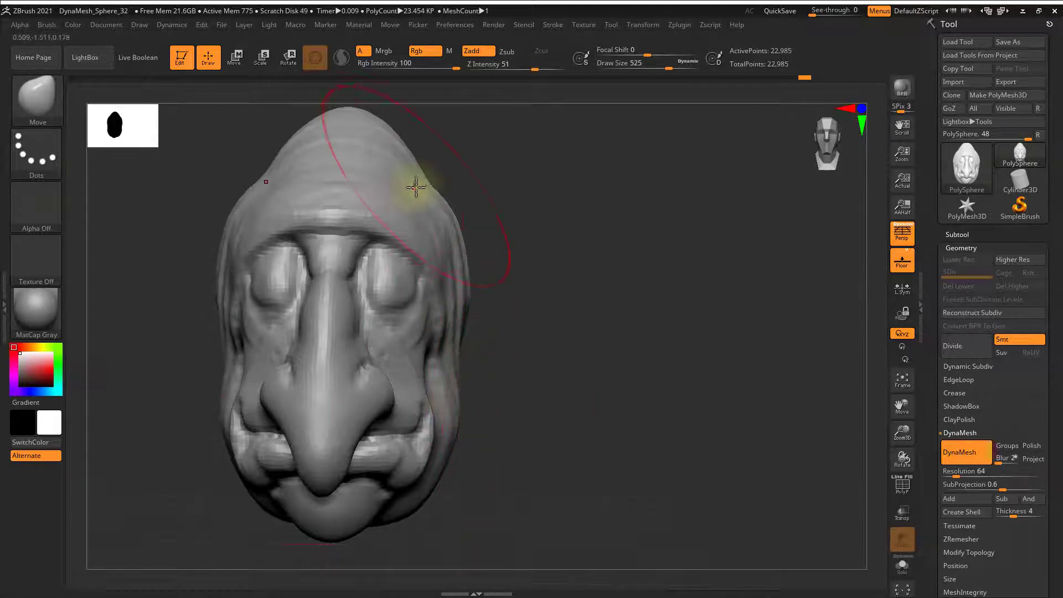
pyautogui.moveTo(429, 185); pyautogui.dragTo(417, 194)
pyautogui.moveTo(501, 194)
pyautogui.mouseDown()
pyautogui.moveTo(532, 193)
pyautogui.moveTo(501, 193)
pyautogui.mouseUp()
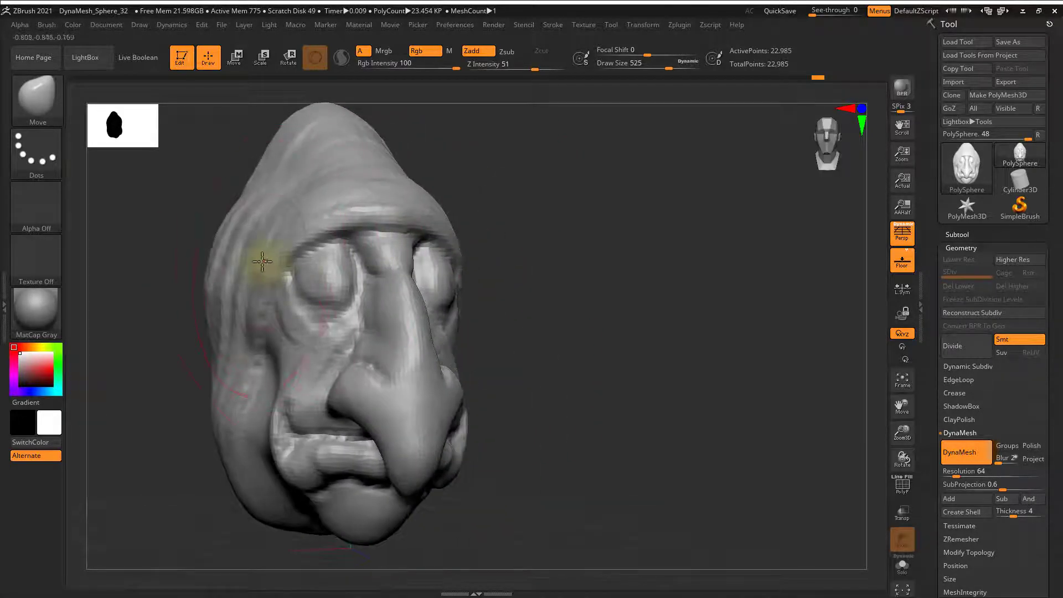
# Adjust the outer cheek and lower the centre of the brow with the Move brush at draw size 251
pyautogui.press('s')
pyautogui.moveTo(261, 356); pyautogui.dragTo(237, 357)
pyautogui.moveTo(574, 303); pyautogui.dragTo(579, 342)
pyautogui.keyDown('alt'); pyautogui.moveTo(580, 342); pyautogui.dragTo(549, 365); pyautogui.keyUp('alt')
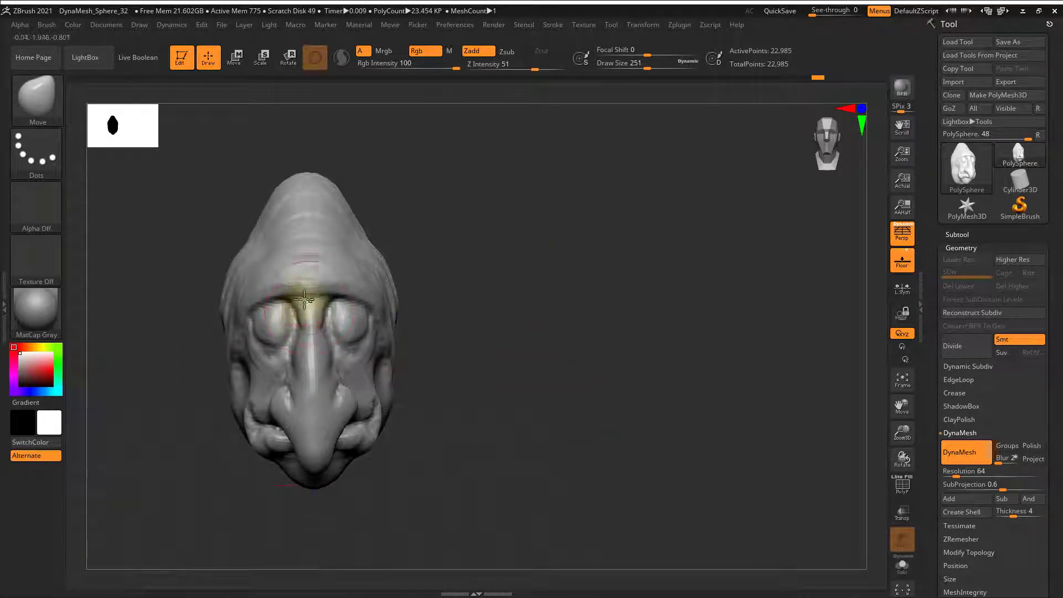
pyautogui.moveTo(304, 300); pyautogui.dragTo(303, 308)
# Refine the brow edge above the eyes with the Move brush at draw size 136 and remesh the head
pyautogui.moveTo(497, 291); pyautogui.dragTo(535, 352)
pyautogui.moveTo(535, 352); pyautogui.dragTo(583, 295)
pyautogui.press('s')
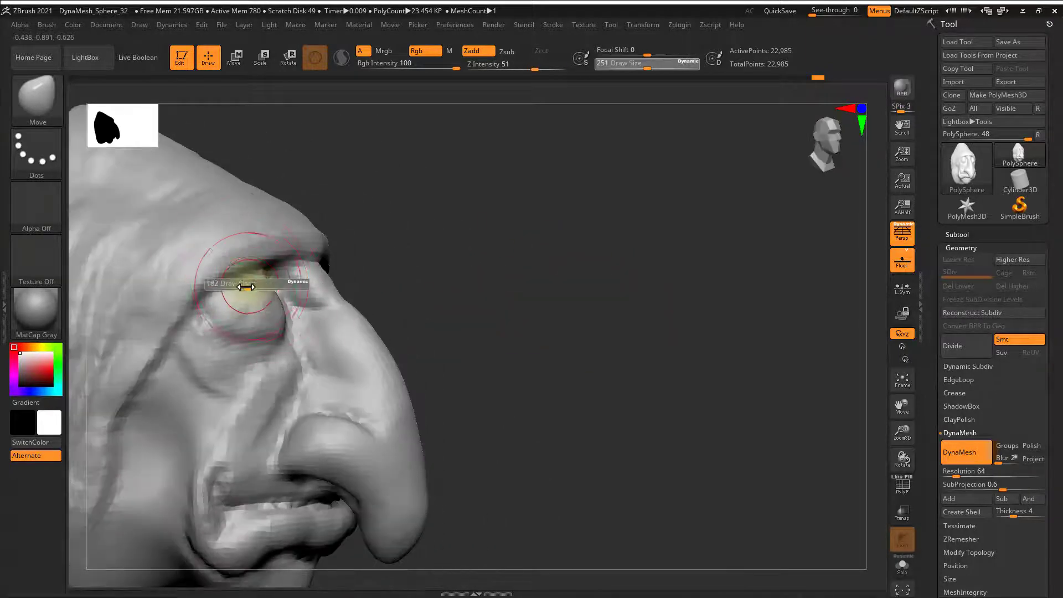
pyautogui.moveTo(250, 286); pyautogui.dragTo(271, 275)
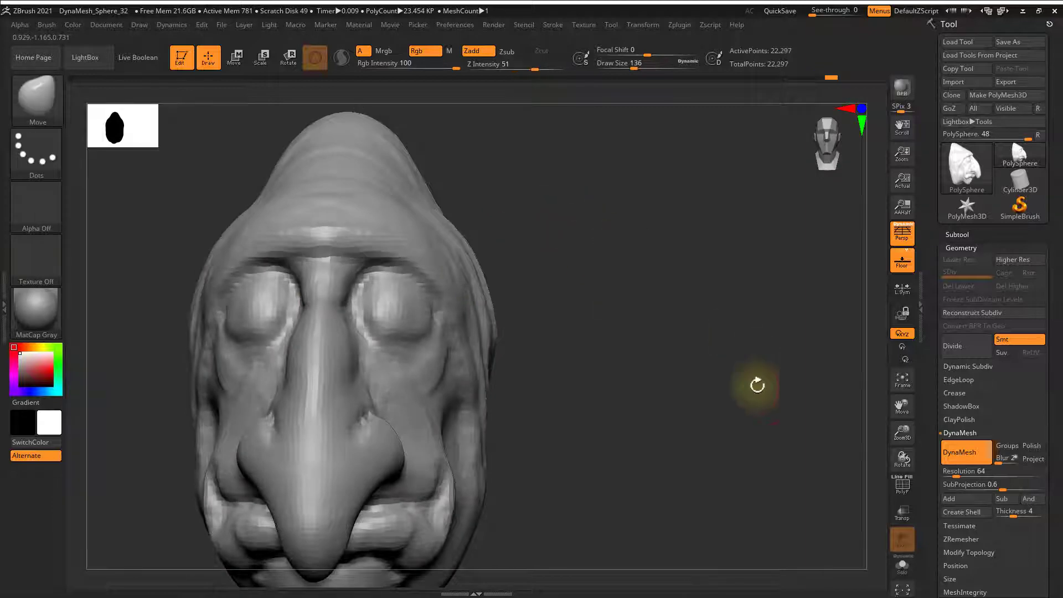
# Smooth the area below the lips and refine the mouth with the ClayBuildup brush at draw size 136
pyautogui.moveTo(755, 380)
pyautogui.mouseDown()
pyautogui.moveTo(681, 351)
pyautogui.moveTo(646, 320)
pyautogui.moveTo(320, 432)
pyautogui.mouseUp()
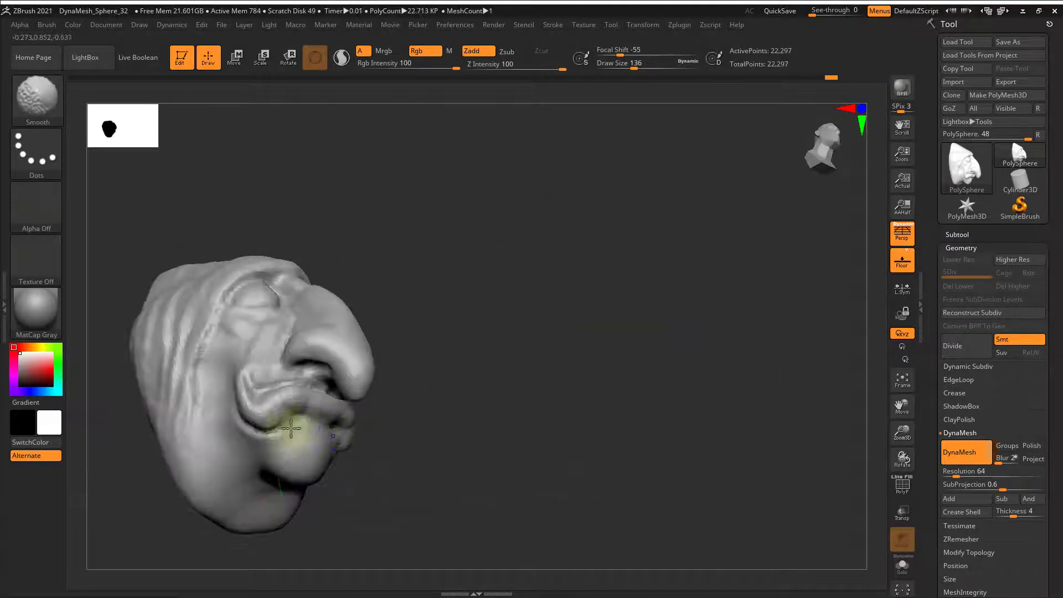
pyautogui.press('b')
pyautogui.press('c')
pyautogui.press('b')
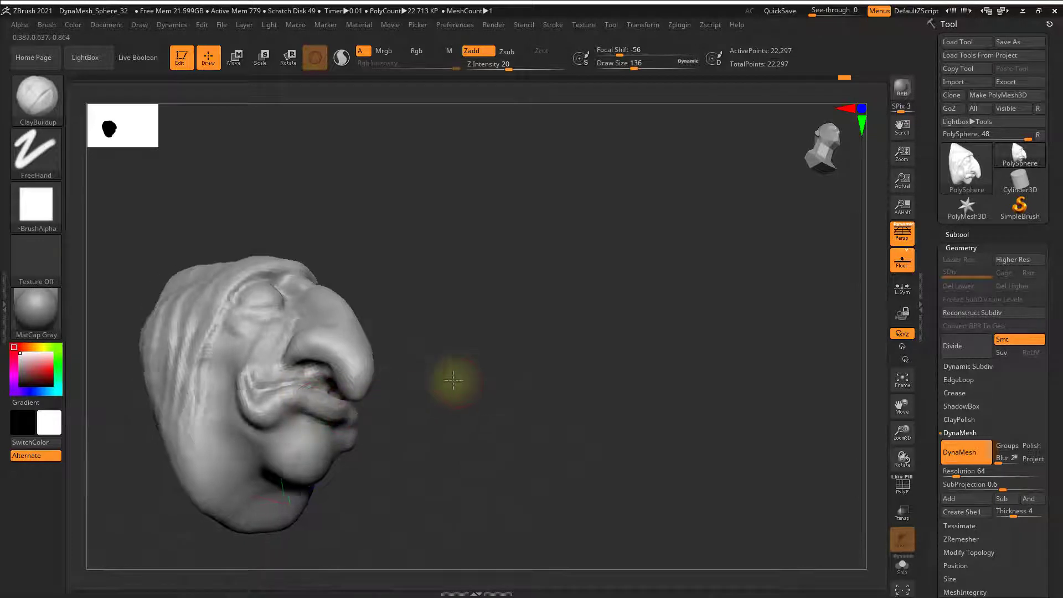
pyautogui.moveTo(451, 380); pyautogui.dragTo(404, 377)
pyautogui.moveTo(492, 347)
pyautogui.mouseDown()
pyautogui.moveTo(347, 399)
pyautogui.moveTo(414, 398)
pyautogui.mouseUp()
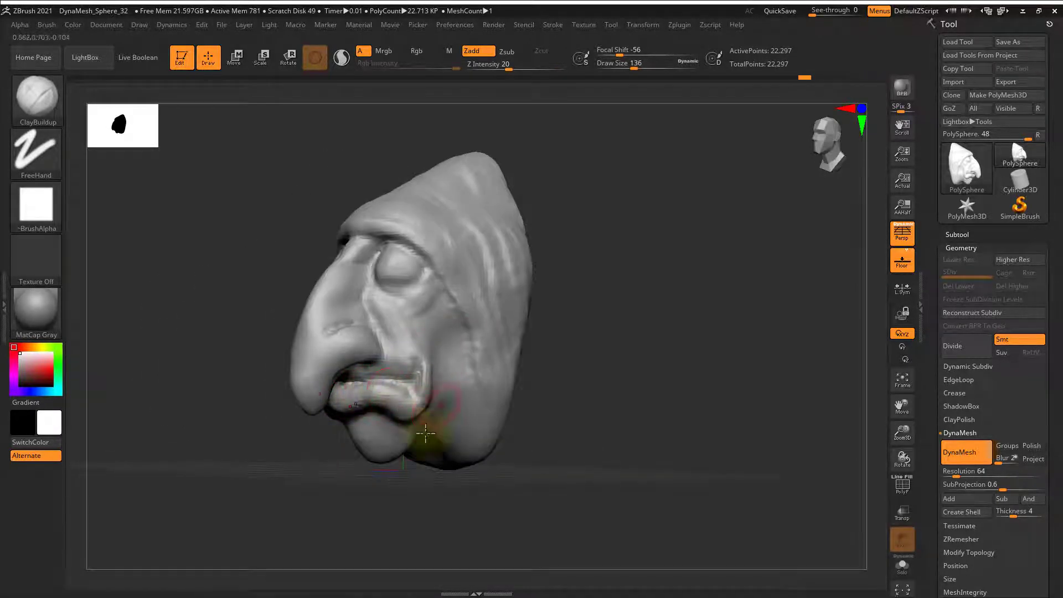
# Pull the top of the cap up and the back outward with the Move brush at draw size 576
pyautogui.moveTo(534, 351); pyautogui.dragTo(579, 292)
pyautogui.press('b')
pyautogui.press('m')
pyautogui.press('v')
pyautogui.press('s')
pyautogui.moveTo(288, 185); pyautogui.dragTo(325, 179)
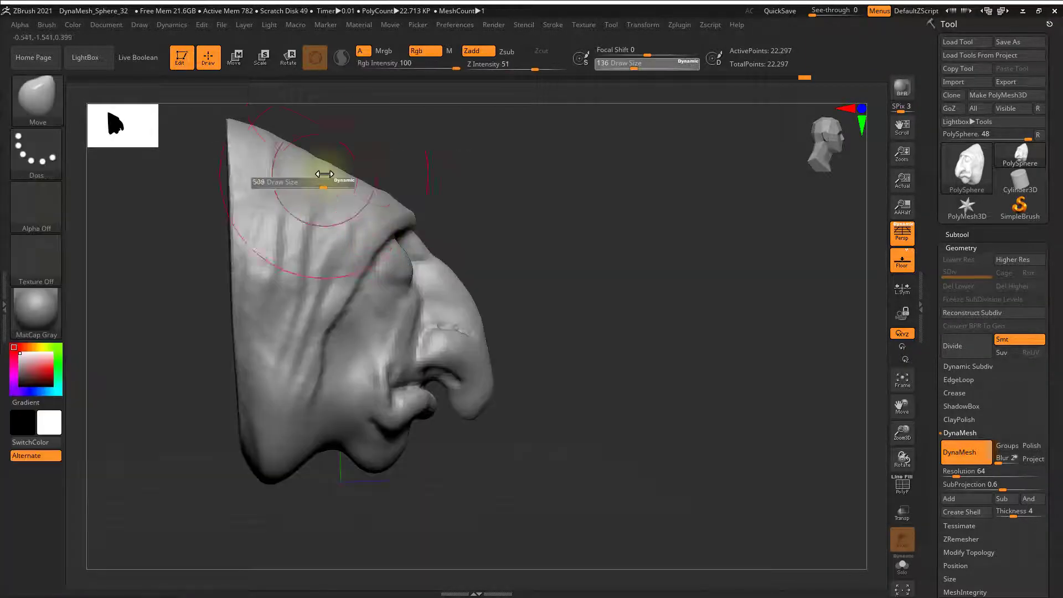
pyautogui.keyDown('alt'); pyautogui.moveTo(567, 203); pyautogui.dragTo(548, 284); pyautogui.keyUp('alt')
pyautogui.moveTo(358, 232)
pyautogui.mouseDown()
pyautogui.moveTo(266, 249)
pyautogui.moveTo(281, 246)
pyautogui.mouseUp()
pyautogui.moveTo(280, 246); pyautogui.dragTo(254, 256)
pyautogui.keyDown('shift'); pyautogui.moveTo(262, 319); pyautogui.dragTo(275, 404); pyautogui.keyUp('shift')
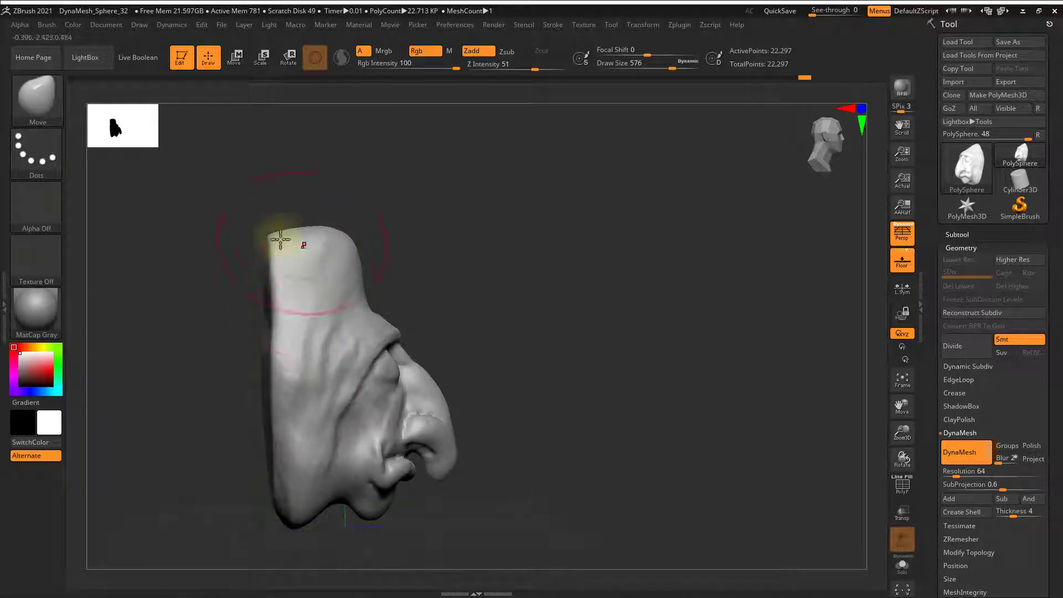
pyautogui.moveTo(280, 238)
pyautogui.mouseDown()
pyautogui.moveTo(248, 231)
pyautogui.moveTo(280, 224)
pyautogui.mouseUp()
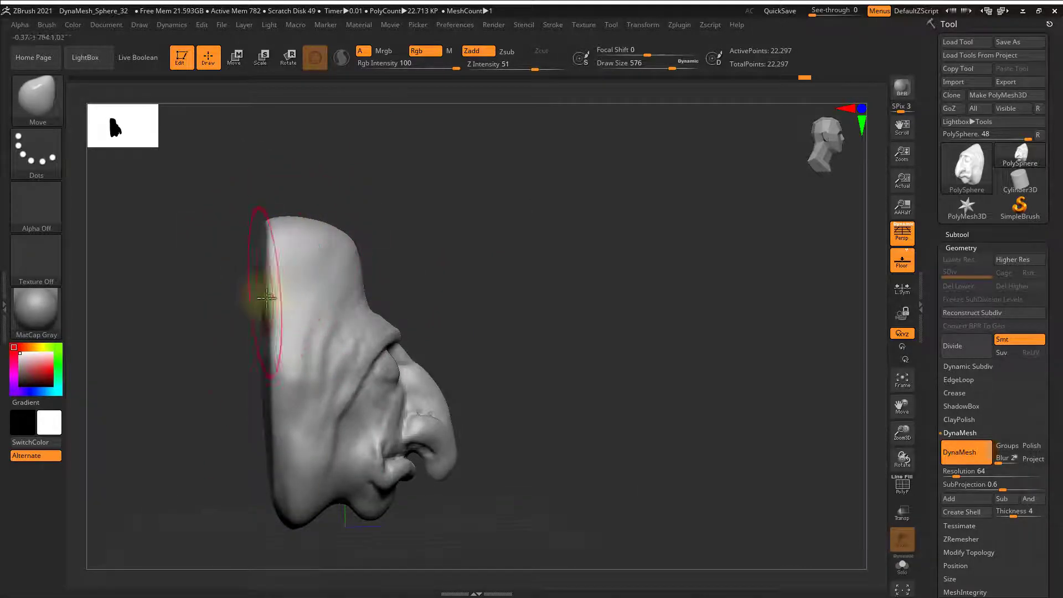
pyautogui.moveTo(266, 298); pyautogui.dragTo(260, 299)
# Flatten the cap's top with the Move brush at draw size 445, then slope its front back and smooth it at draw size 268
pyautogui.press('s')
pyautogui.moveTo(344, 237); pyautogui.dragTo(343, 230)
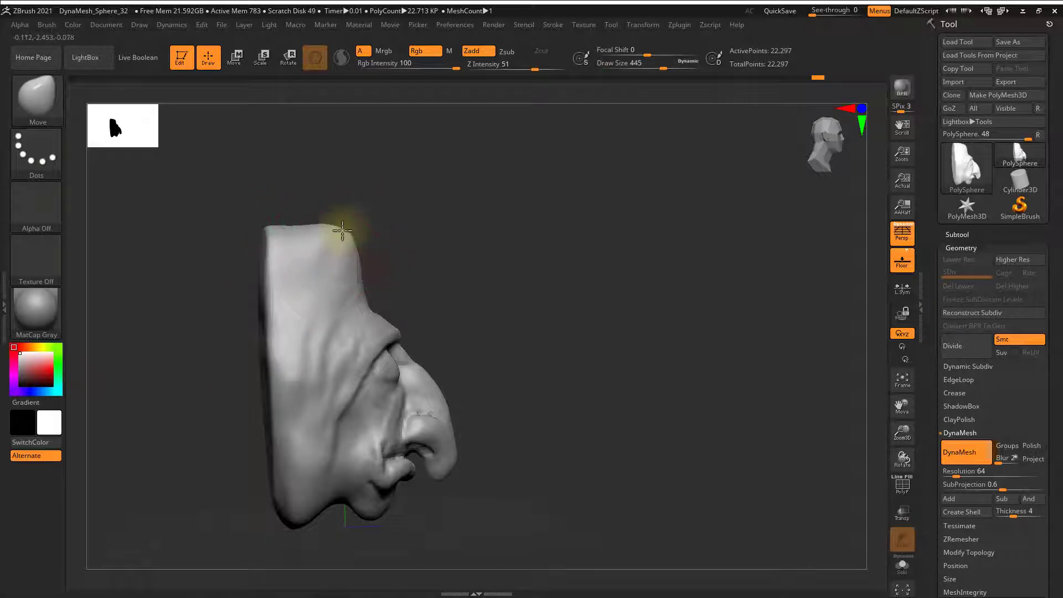
pyautogui.press('s')
pyautogui.moveTo(374, 305); pyautogui.dragTo(368, 301)
pyautogui.moveTo(370, 304); pyautogui.dragTo(371, 303)
pyautogui.press('s')
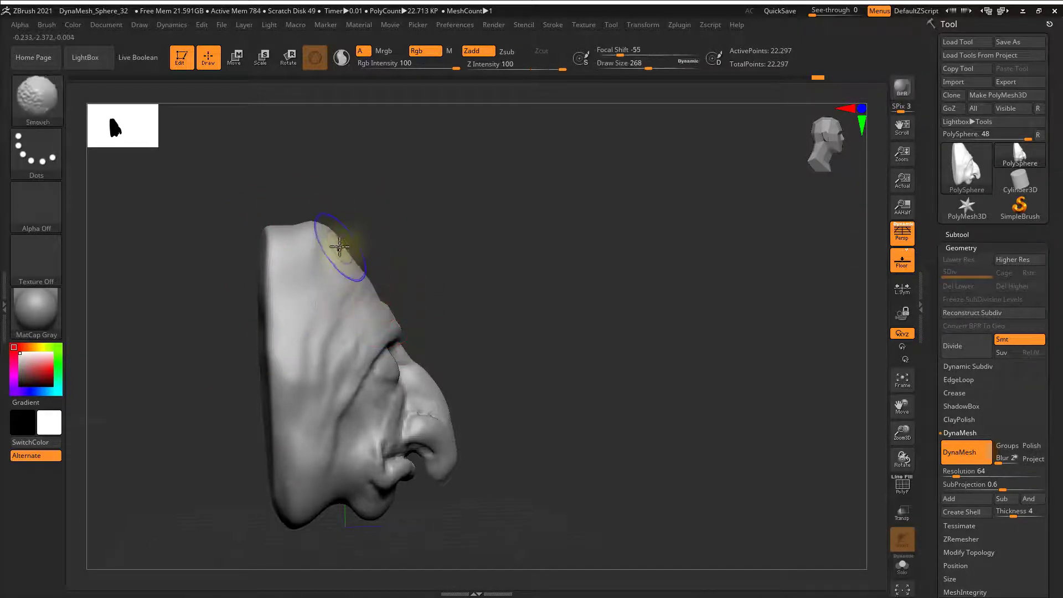
pyautogui.moveTo(340, 246)
pyautogui.mouseDown()
pyautogui.moveTo(404, 249)
pyautogui.moveTo(487, 287)
pyautogui.moveTo(501, 280)
pyautogui.moveTo(475, 309)
pyautogui.moveTo(451, 304)
pyautogui.moveTo(517, 372)
pyautogui.moveTo(502, 352)
pyautogui.moveTo(477, 378)
pyautogui.moveTo(527, 368)
pyautogui.moveTo(510, 362)
pyautogui.moveTo(543, 373)
pyautogui.moveTo(565, 278)
pyautogui.moveTo(615, 348)
pyautogui.mouseUp()
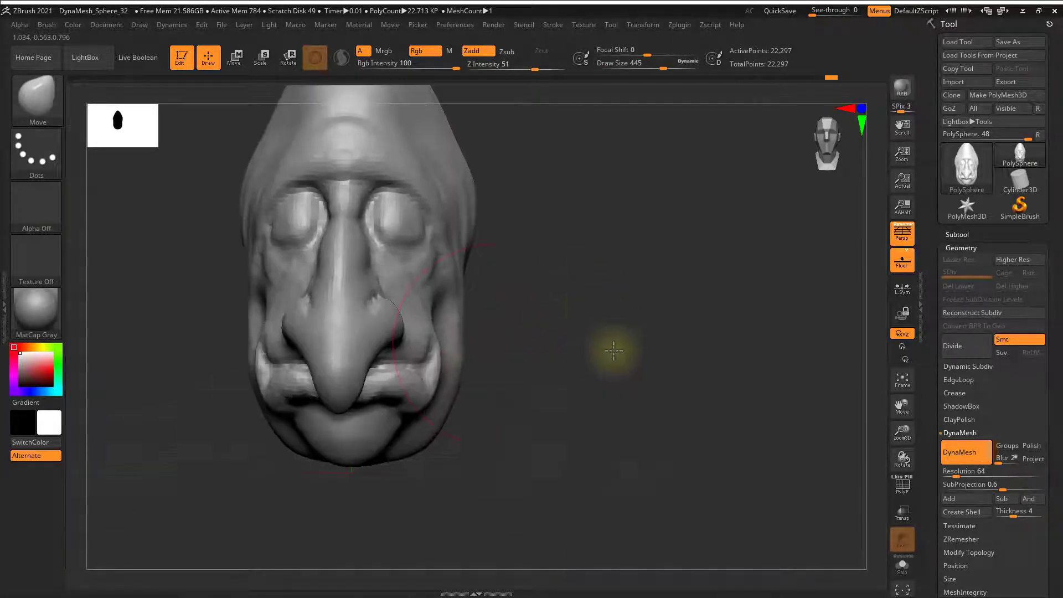
# Build up the folds from beneath the eyes down the cheeks beside the nose with the ClayBuildup brush at draw sizes 124 and 90
pyautogui.moveTo(335, 410); pyautogui.dragTo(335, 414)
pyautogui.moveTo(576, 328); pyautogui.dragTo(503, 340)
pyautogui.keyDown('shift'); pyautogui.moveTo(306, 408); pyautogui.dragTo(335, 404); pyautogui.keyUp('shift')
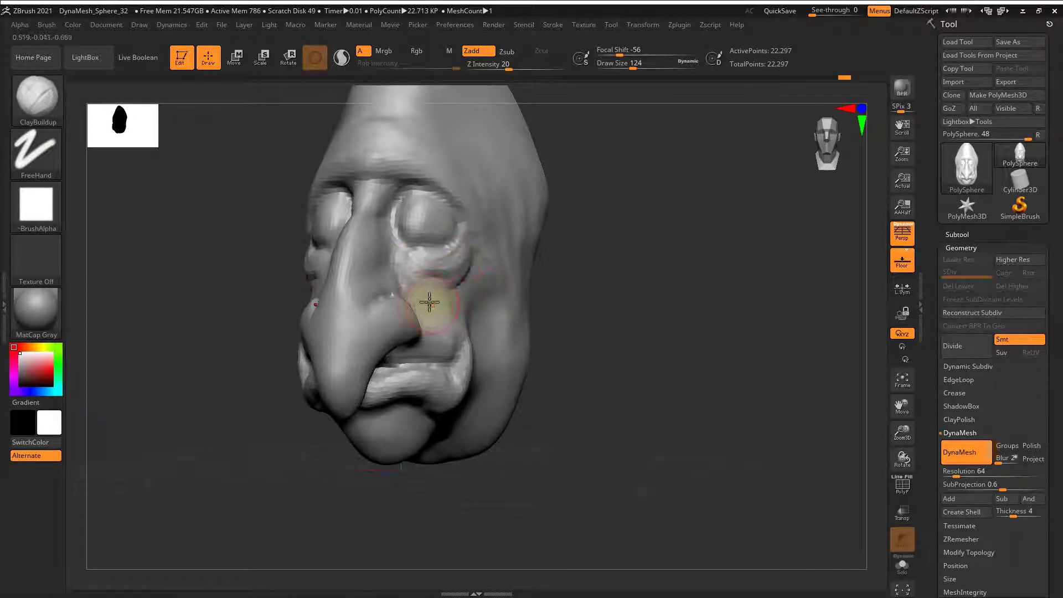
pyautogui.moveTo(651, 270); pyautogui.dragTo(404, 295)
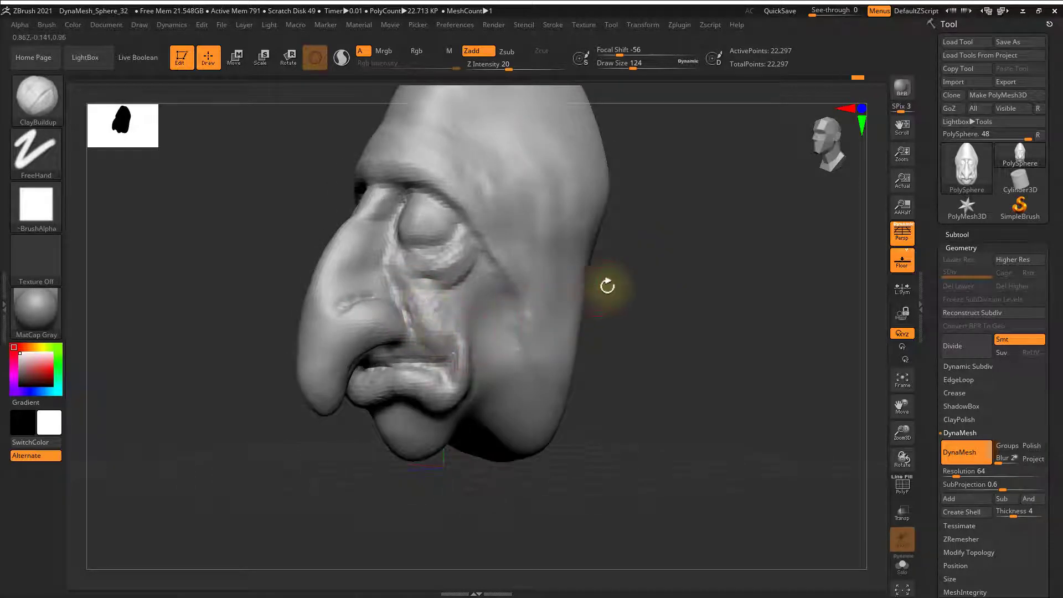
pyautogui.moveTo(608, 286); pyautogui.dragTo(494, 256)
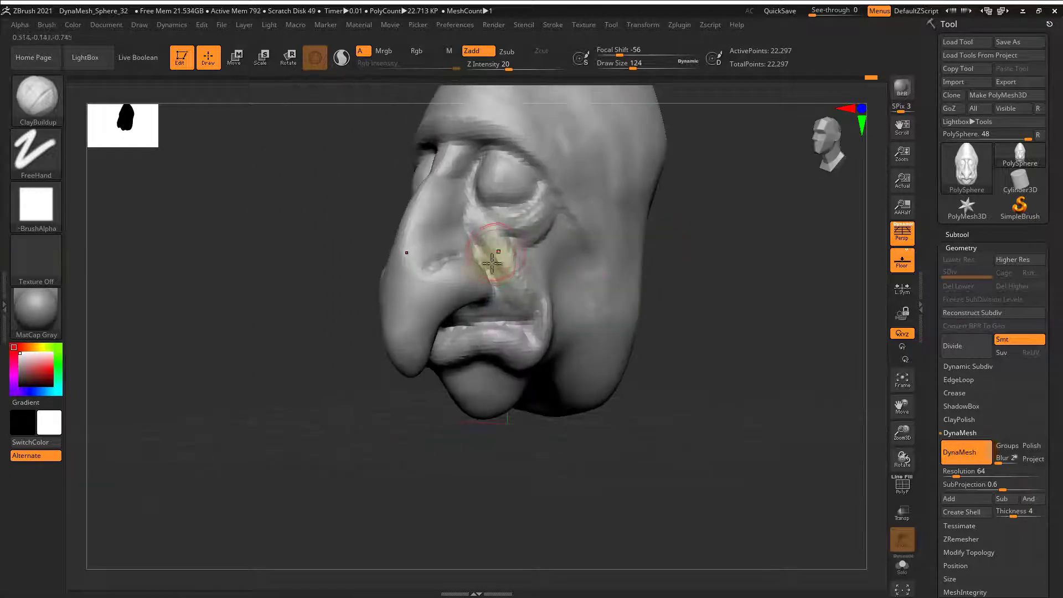
pyautogui.moveTo(616, 264); pyautogui.dragTo(546, 292)
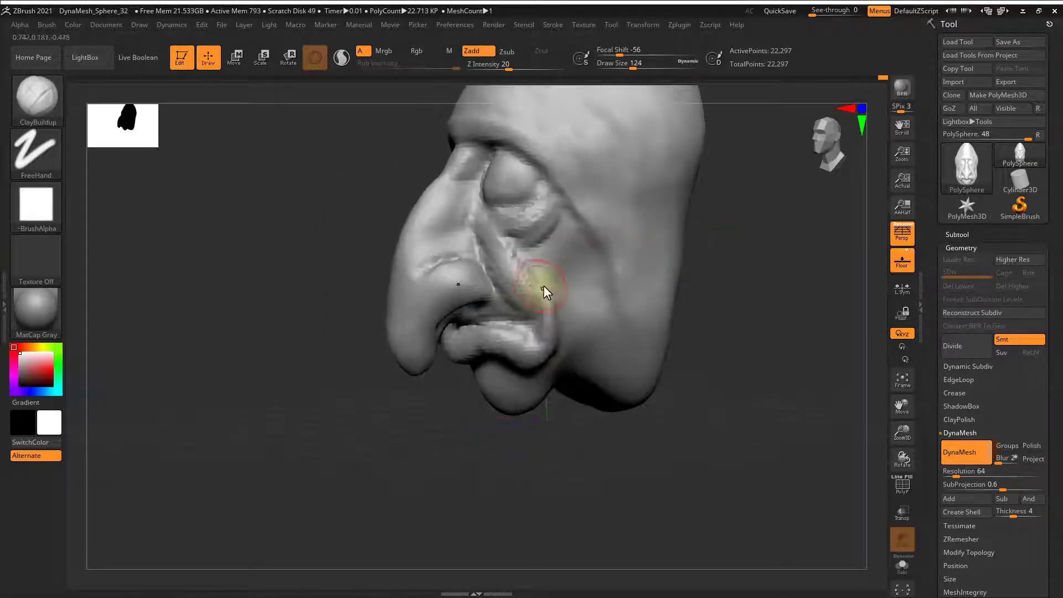
pyautogui.moveTo(732, 210); pyautogui.dragTo(526, 291)
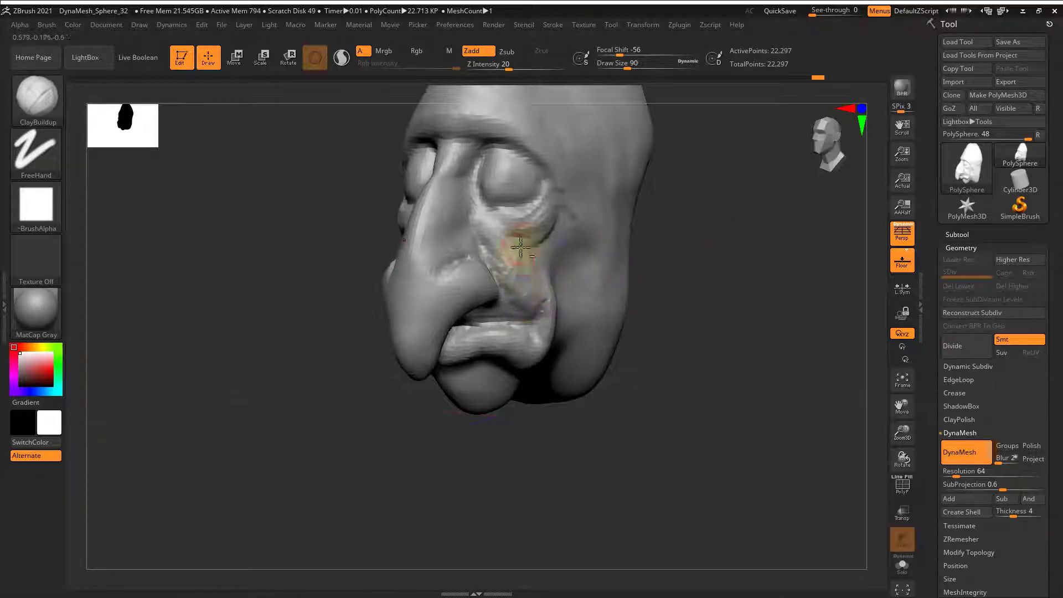
pyautogui.moveTo(670, 236); pyautogui.dragTo(708, 231)
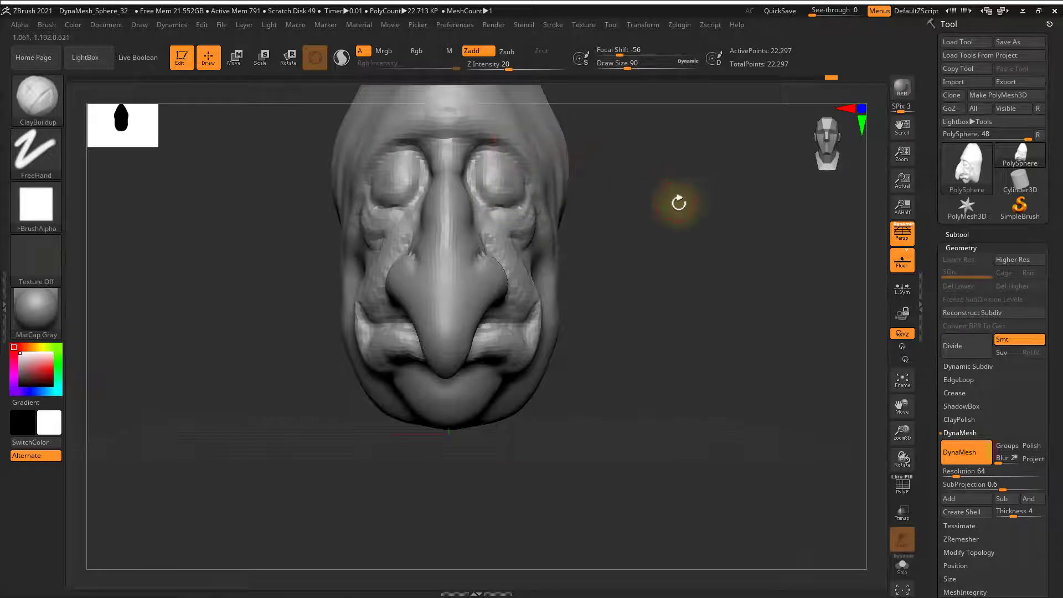
# Carve the cap's edge around the face with the DamStandard brush at draw size 90 and smooth its side
pyautogui.keyDown('alt'); pyautogui.moveTo(677, 203); pyautogui.dragTo(663, 280); pyautogui.keyUp('alt')
pyautogui.press('b')
pyautogui.press('d')
pyautogui.press('s')
pyautogui.moveTo(562, 188); pyautogui.dragTo(604, 178)
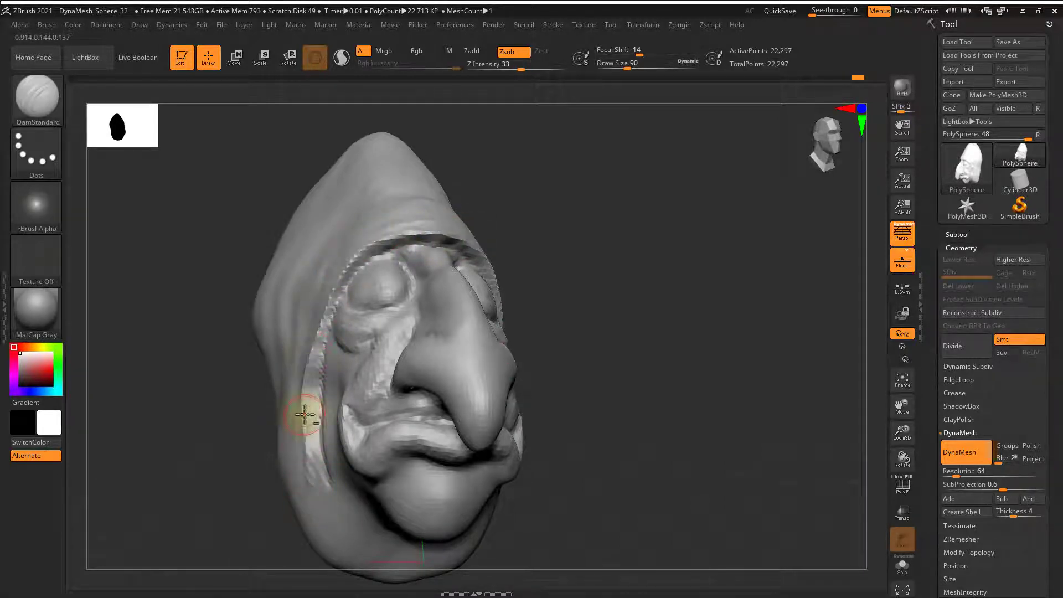
pyautogui.moveTo(304, 414); pyautogui.dragTo(315, 505)
pyautogui.moveTo(304, 470); pyautogui.dragTo(328, 546)
pyautogui.keyDown('shift'); pyautogui.moveTo(318, 389); pyautogui.dragTo(316, 453); pyautogui.keyUp('shift')
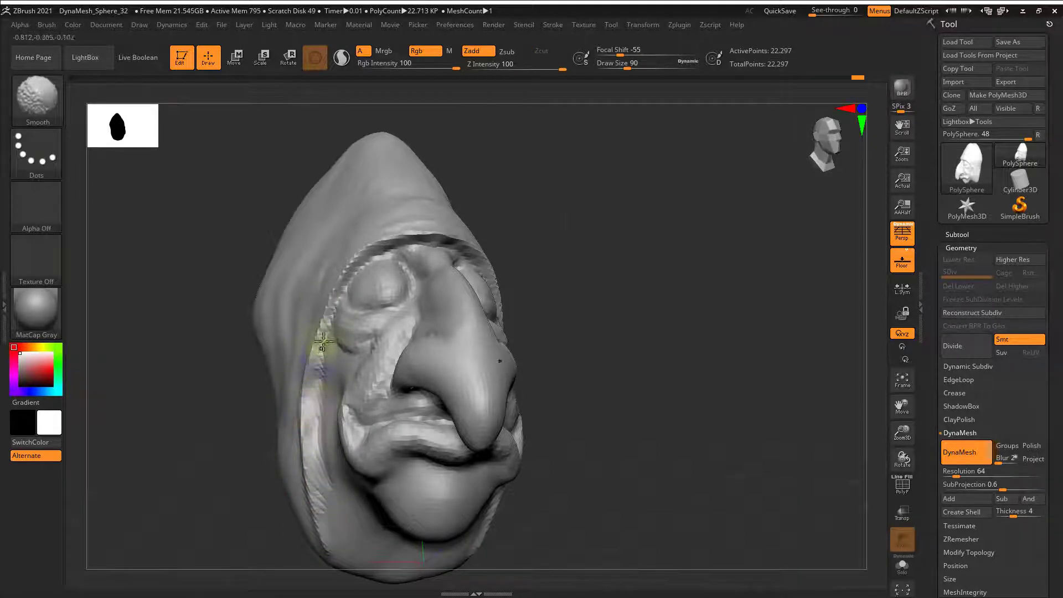
# Adjust the cap's front edge above the nose with the Move brush at draw size 128, remesh the head and smooth the edge
pyautogui.moveTo(502, 253)
pyautogui.mouseDown()
pyautogui.moveTo(633, 238)
pyautogui.moveTo(672, 277)
pyautogui.moveTo(617, 254)
pyautogui.moveTo(548, 264)
pyautogui.mouseUp()
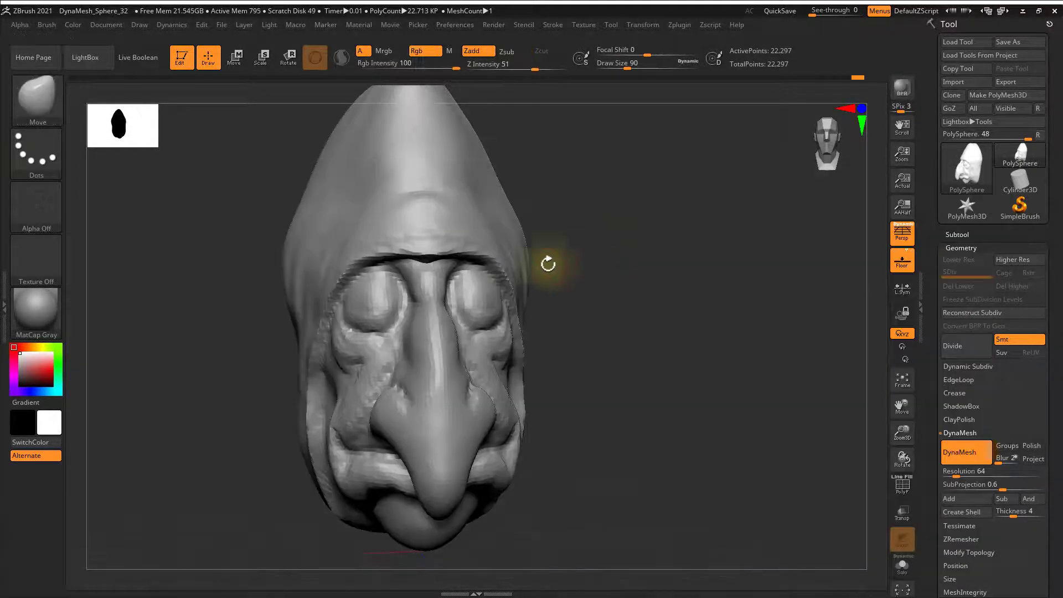
pyautogui.press('s')
pyautogui.click(442, 248)
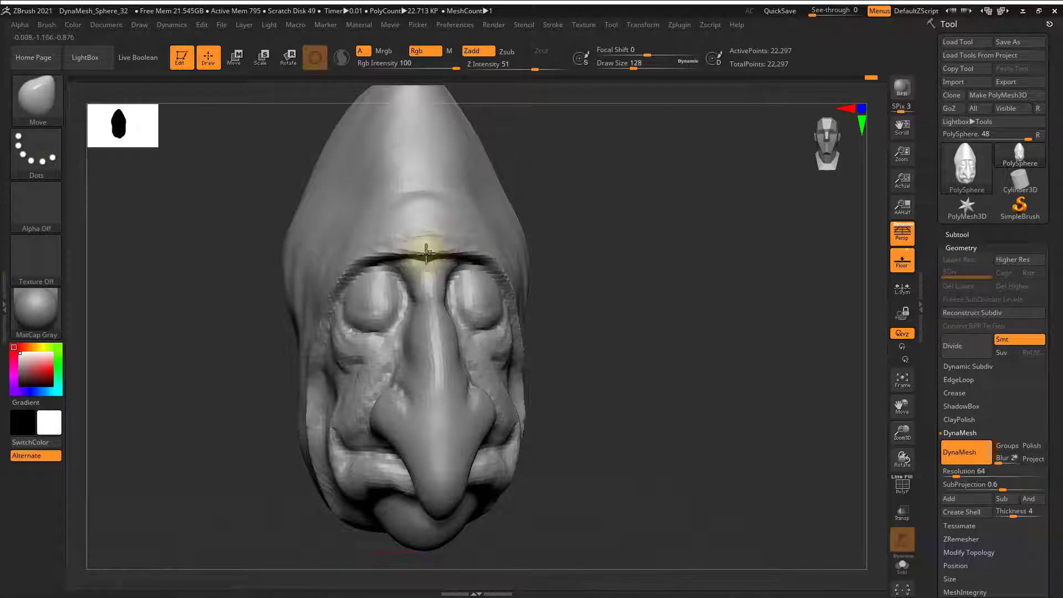
pyautogui.moveTo(721, 246)
pyautogui.mouseDown()
pyautogui.moveTo(713, 297)
pyautogui.moveTo(643, 301)
pyautogui.mouseUp()
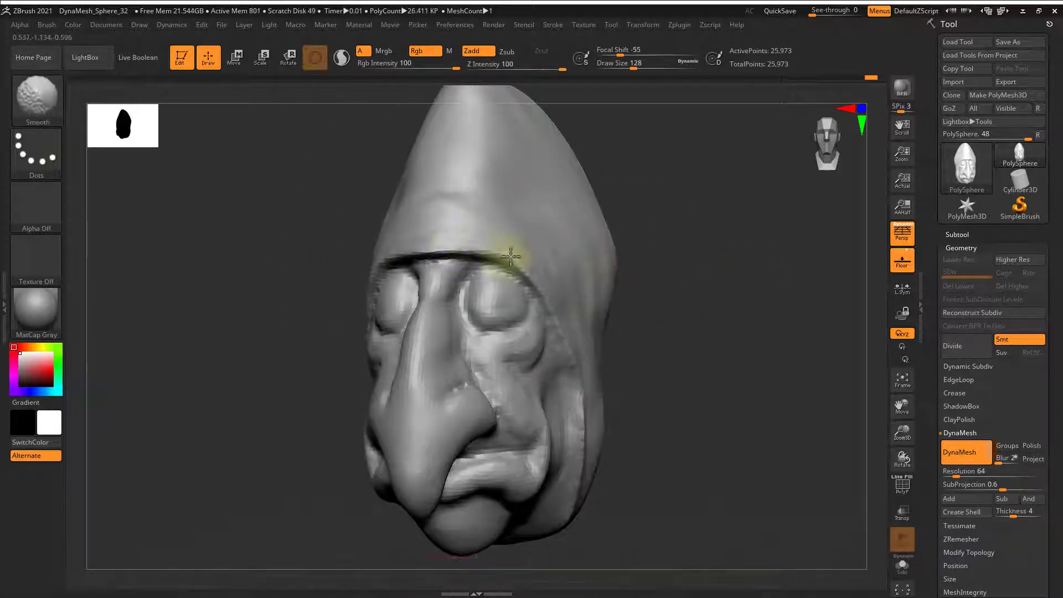
pyautogui.moveTo(604, 333)
pyautogui.mouseDown()
pyautogui.moveTo(734, 295)
pyautogui.moveTo(765, 313)
pyautogui.moveTo(733, 317)
pyautogui.moveTo(689, 237)
pyautogui.moveTo(724, 256)
pyautogui.moveTo(628, 306)
pyautogui.mouseUp()
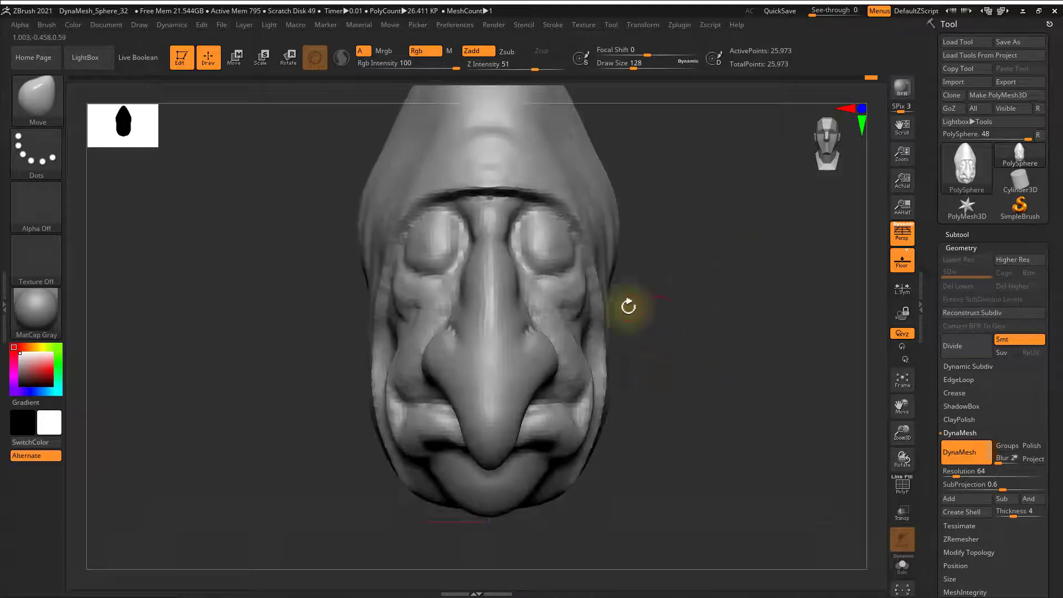
# Sharpen the crease under the cap's front edge with the DamStandard brush and smooth the nose bridge between the eyes
pyautogui.press('b')
pyautogui.press('d')
pyautogui.press('s')
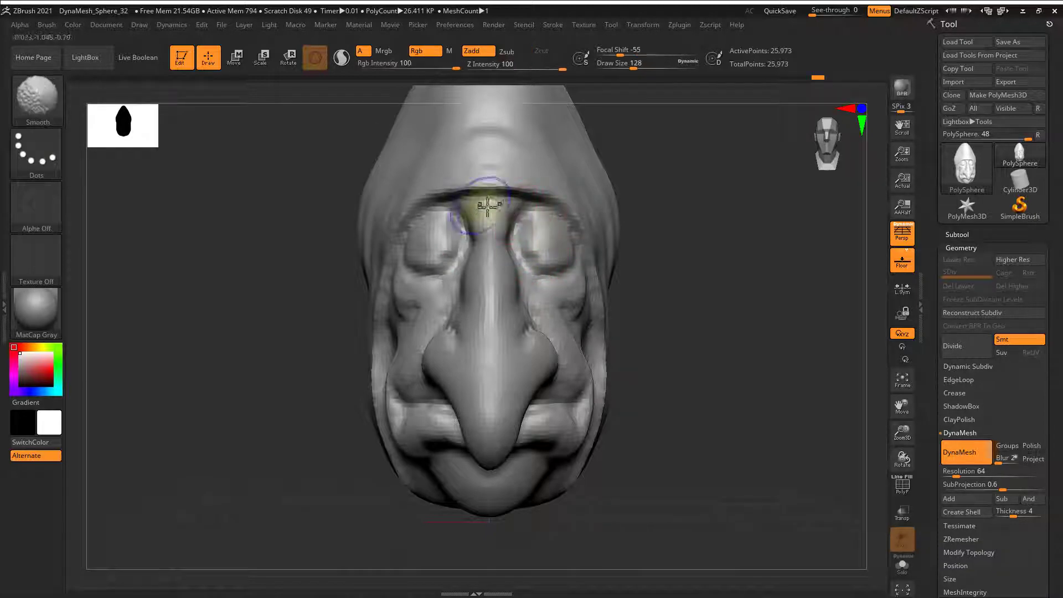
pyautogui.moveTo(750, 292)
pyautogui.mouseDown()
pyautogui.moveTo(729, 306)
pyautogui.moveTo(546, 288)
pyautogui.moveTo(527, 171)
pyautogui.mouseUp()
pyautogui.moveTo(762, 177)
pyautogui.mouseDown()
pyautogui.moveTo(731, 237)
pyautogui.moveTo(651, 248)
pyautogui.moveTo(705, 237)
pyautogui.moveTo(689, 240)
pyautogui.moveTo(629, 307)
pyautogui.moveTo(674, 250)
pyautogui.mouseUp()
# Build up the chin and the area between the jaw and the cap with the ClayBuildup brush at draw size 167
pyautogui.press('b')
pyautogui.press('c')
pyautogui.press('b')
pyautogui.press('s')
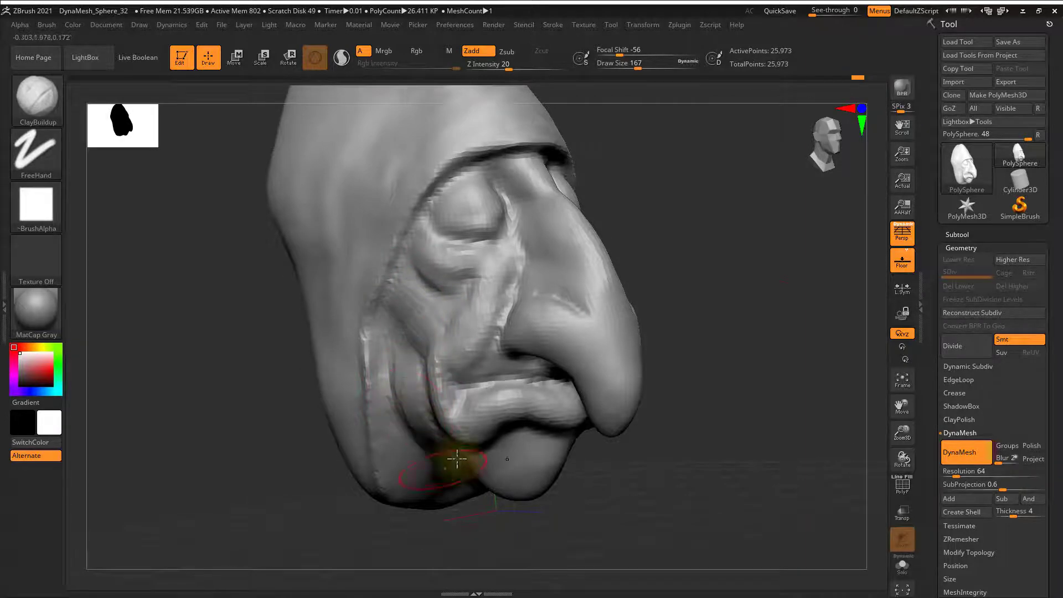
pyautogui.moveTo(773, 325); pyautogui.dragTo(674, 285)
pyautogui.moveTo(511, 463); pyautogui.dragTo(491, 488)
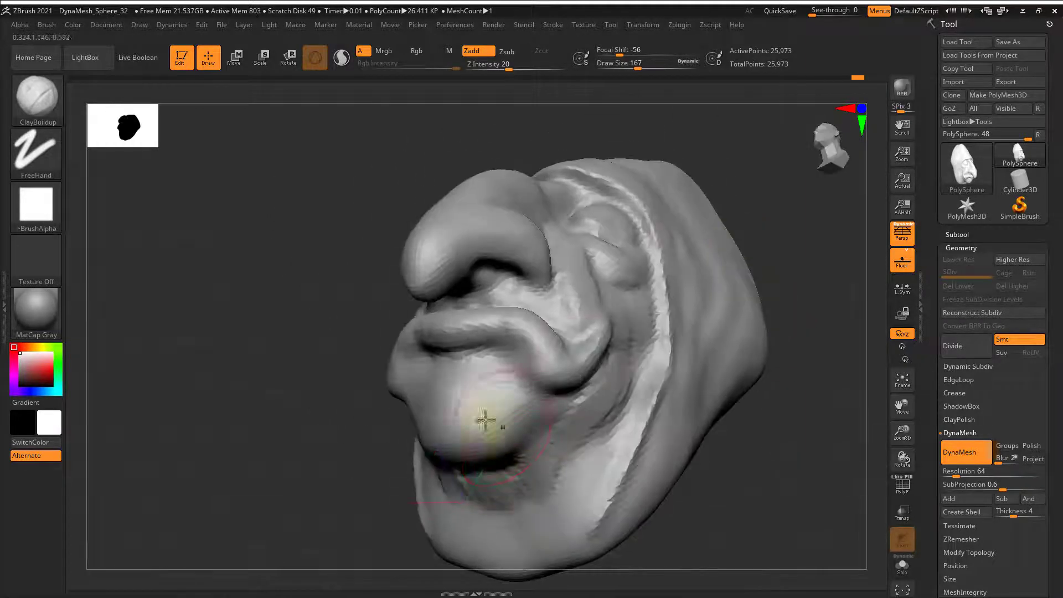
pyautogui.moveTo(484, 420)
pyautogui.mouseDown()
pyautogui.moveTo(450, 404)
pyautogui.moveTo(525, 409)
pyautogui.mouseUp()
# Refine the nose and the cheek beside it with the ClayBuildup brush at draw size 112 and smooth the strokes
pyautogui.moveTo(307, 455)
pyautogui.mouseDown()
pyautogui.moveTo(306, 470)
pyautogui.moveTo(607, 397)
pyautogui.moveTo(672, 337)
pyautogui.moveTo(650, 375)
pyautogui.moveTo(433, 247)
pyautogui.mouseUp()
pyautogui.press('[')
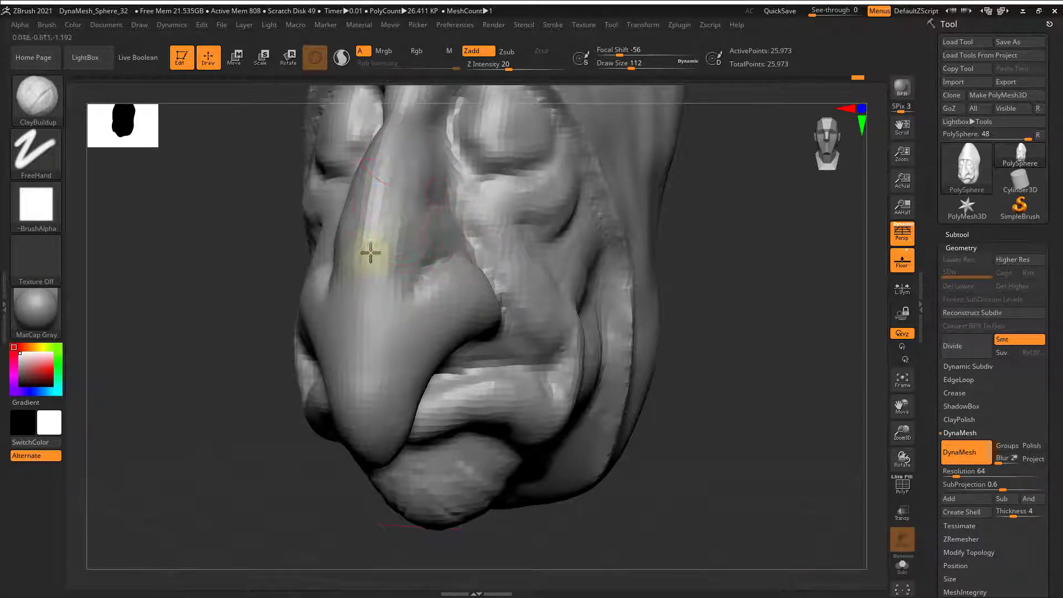
pyautogui.keyDown('alt'); pyautogui.moveTo(643, 311); pyautogui.dragTo(654, 338); pyautogui.keyUp('alt')
pyautogui.moveTo(467, 335)
pyautogui.keyDown('shift'); pyautogui.mouseDown()
pyautogui.moveTo(504, 351)
pyautogui.moveTo(484, 390)
pyautogui.mouseUp(); pyautogui.keyUp('shift')
pyautogui.moveTo(628, 363); pyautogui.dragTo(482, 367)
# Reshape the back and lower end of the cap with the Move brush at draw size 500
pyautogui.press('b')
pyautogui.press('m')
pyautogui.press('v')
pyautogui.press('s')
pyautogui.moveTo(363, 424)
pyautogui.mouseDown()
pyautogui.moveTo(398, 425)
pyautogui.moveTo(367, 448)
pyautogui.mouseUp()
pyautogui.moveTo(500, 384)
pyautogui.mouseDown()
pyautogui.moveTo(589, 380)
pyautogui.moveTo(216, 375)
pyautogui.moveTo(570, 344)
pyautogui.moveTo(470, 332)
pyautogui.moveTo(551, 321)
pyautogui.moveTo(477, 304)
pyautogui.mouseUp()
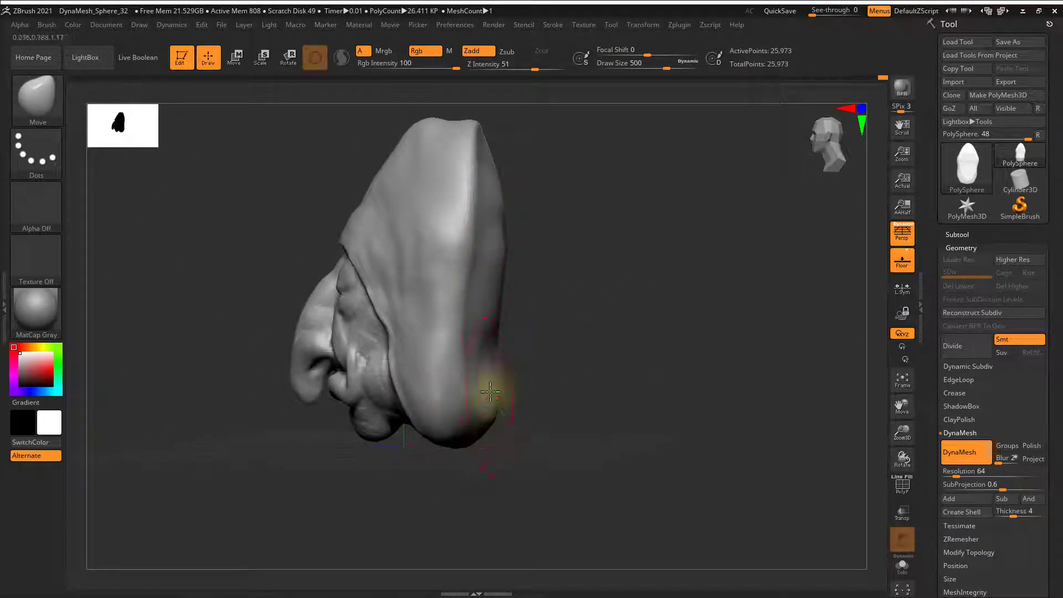
pyautogui.moveTo(526, 393); pyautogui.dragTo(465, 429)
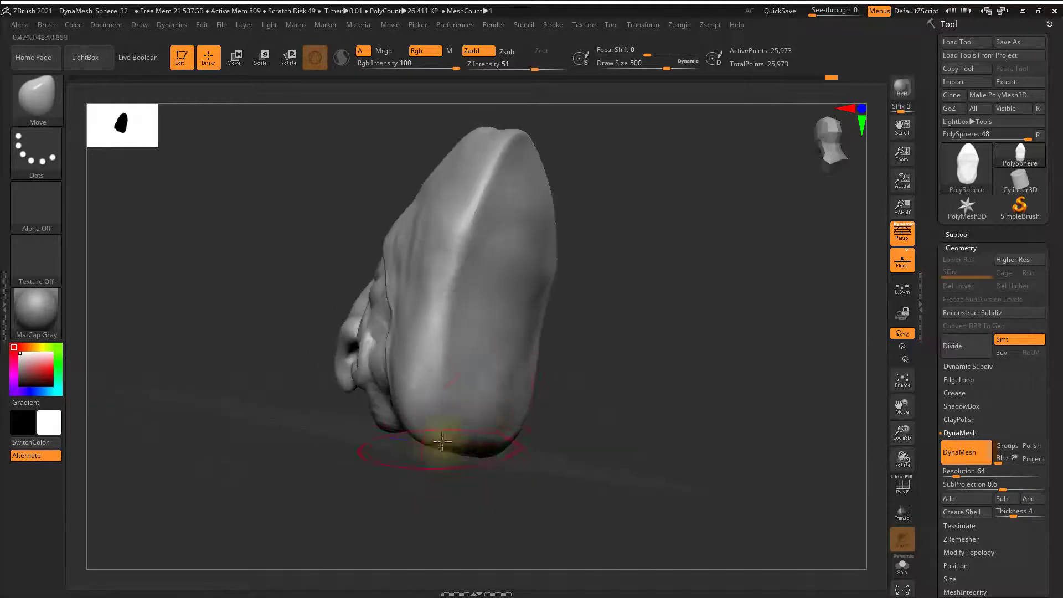
# Try to trim the back of the head flat from a side view with the TrimRect brush
pyautogui.moveTo(531, 407); pyautogui.dragTo(609, 445)
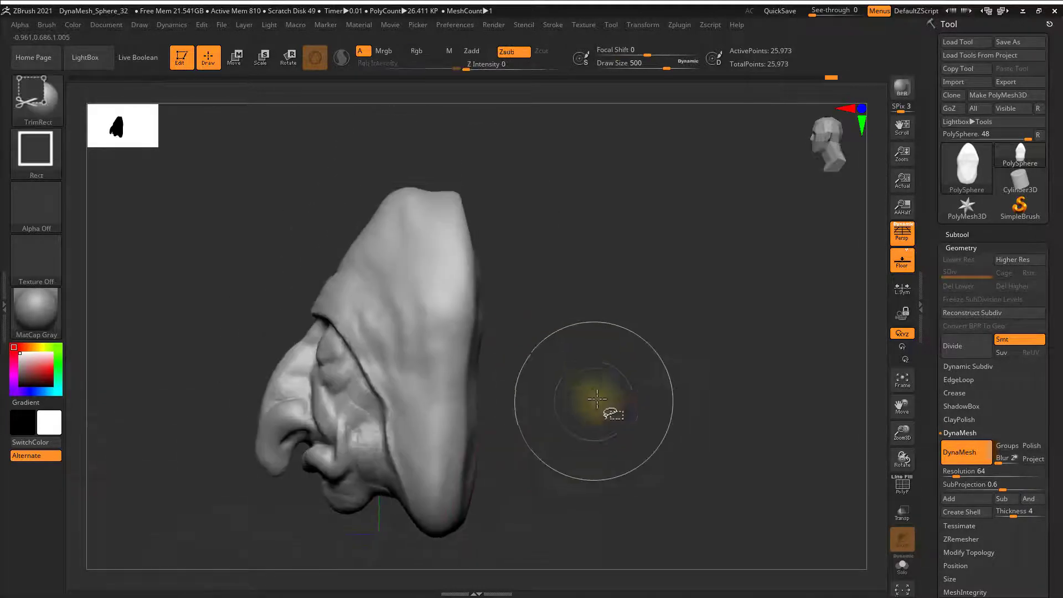
pyautogui.keyDown('ctrl'); pyautogui.moveTo(614, 421); pyautogui.dragTo(586, 399, button='right'); pyautogui.keyUp('ctrl')
pyautogui.keyDown('ctrl'); pyautogui.keyDown('shift'); pyautogui.moveTo(527, 172); pyautogui.dragTo(441, 562); pyautogui.keyUp('shift'); pyautogui.keyUp('ctrl')
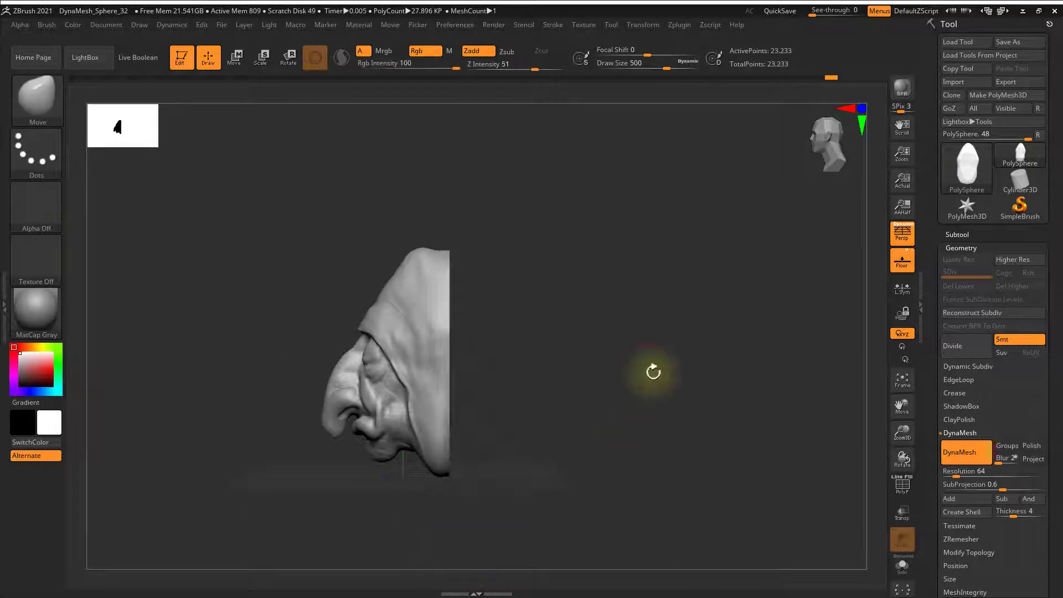
pyautogui.moveTo(653, 370); pyautogui.dragTo(515, 380)
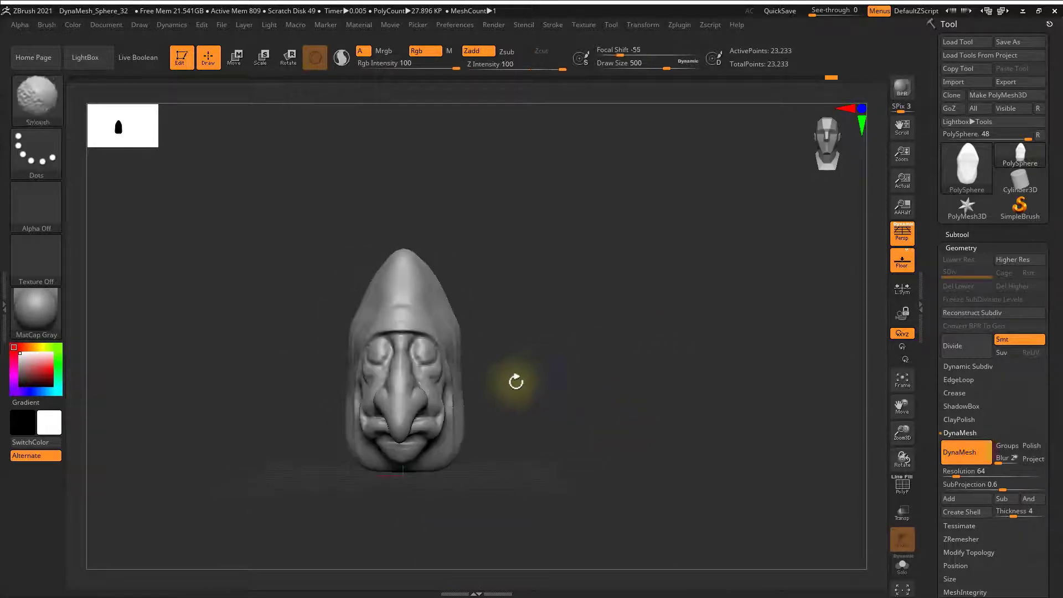
pyautogui.press('f')
pyautogui.keyDown('alt'); pyautogui.moveTo(607, 441); pyautogui.dragTo(617, 228); pyautogui.keyUp('alt')
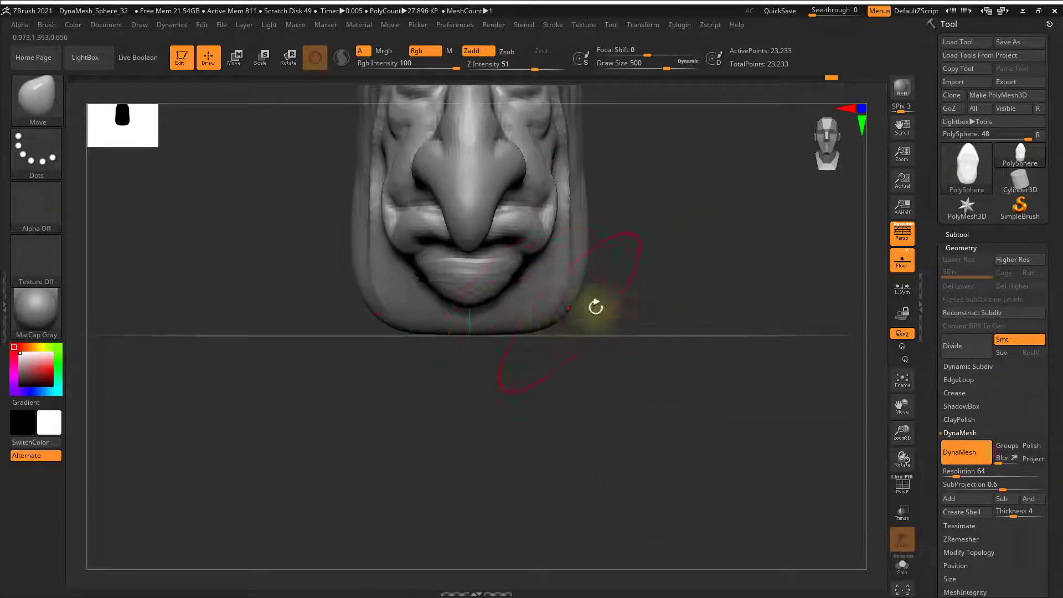
pyautogui.moveTo(593, 308)
pyautogui.mouseDown()
pyautogui.moveTo(593, 295)
pyautogui.moveTo(634, 278)
pyautogui.mouseUp()
pyautogui.keyDown('ctrl'); pyautogui.keyDown('shift'); pyautogui.click(54, 110); pyautogui.keyUp('shift'); pyautogui.keyUp('ctrl')
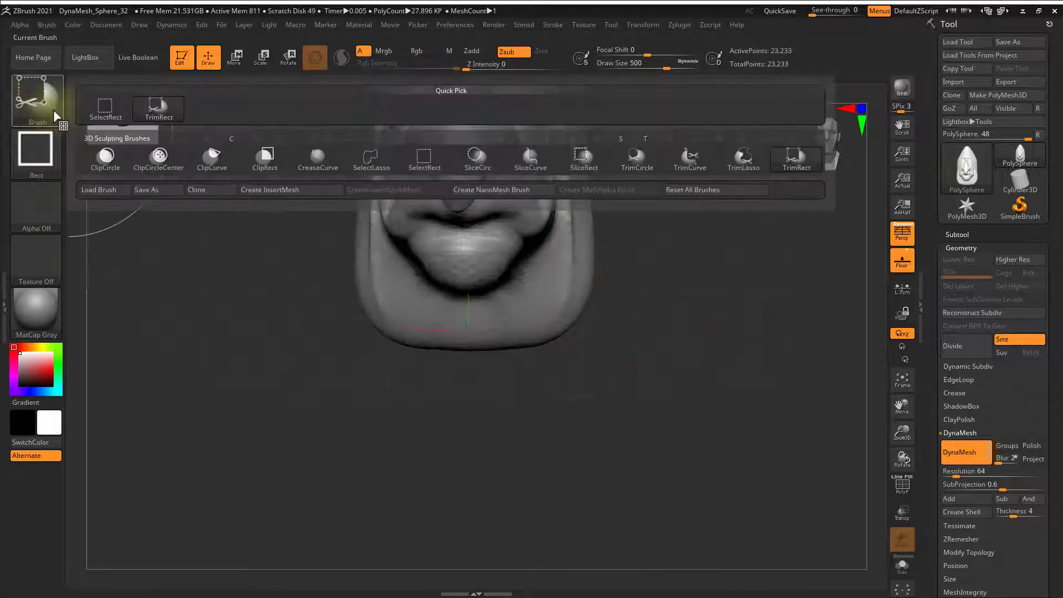
pyautogui.moveTo(724, 368); pyautogui.dragTo(463, 308)
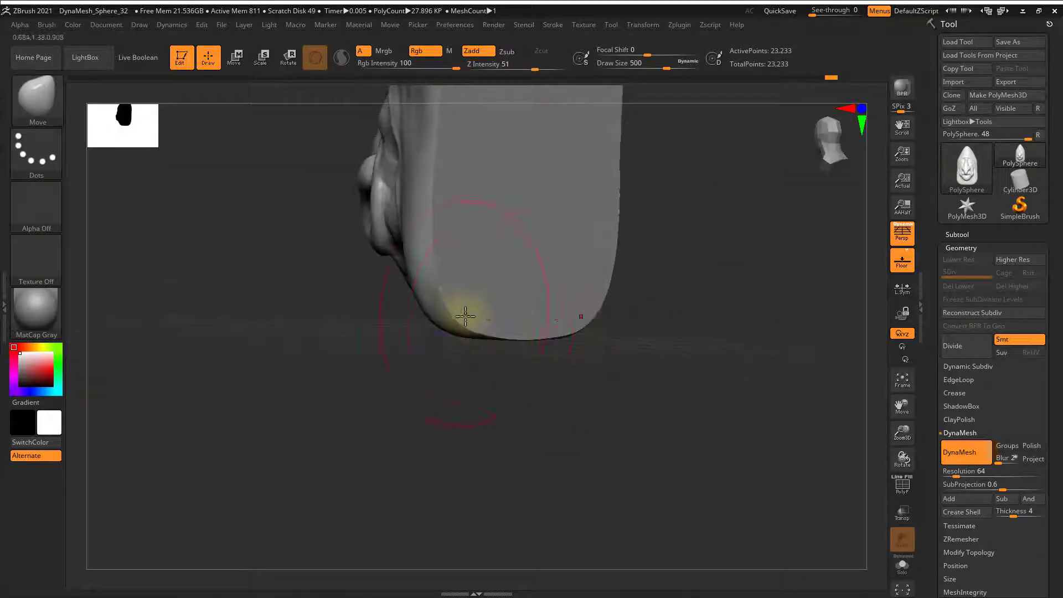
pyautogui.moveTo(458, 263); pyautogui.dragTo(558, 268)
pyautogui.moveTo(606, 302)
pyautogui.mouseDown()
pyautogui.moveTo(670, 303)
pyautogui.moveTo(671, 321)
pyautogui.mouseUp()
pyautogui.moveTo(665, 304); pyautogui.dragTo(596, 294)
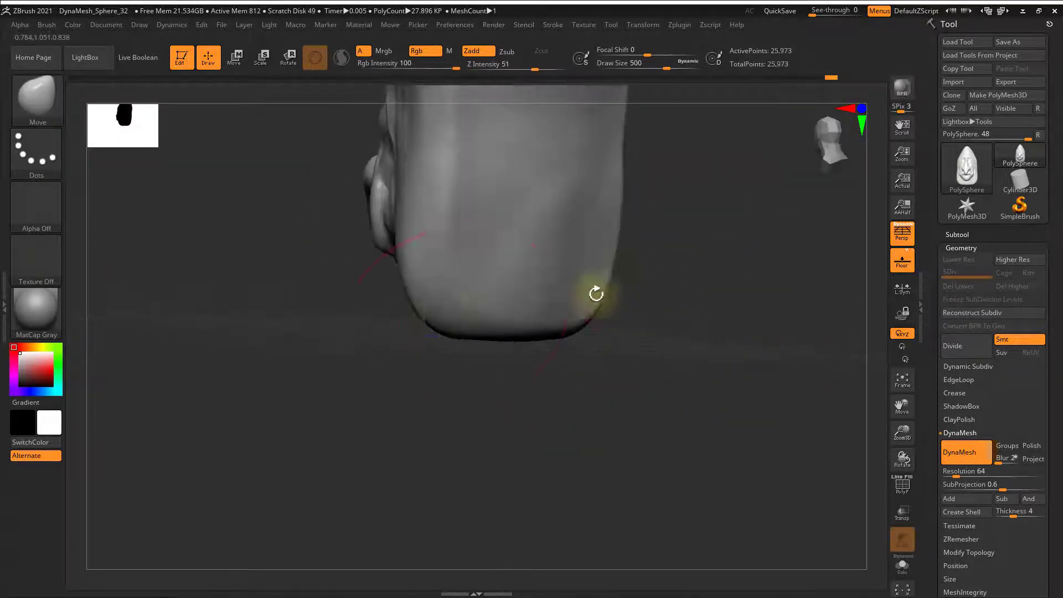
# Raise the cap's lower edge above the chin with the Move brush at draw size 500
pyautogui.moveTo(463, 277)
pyautogui.mouseDown()
pyautogui.moveTo(483, 224)
pyautogui.moveTo(514, 327)
pyautogui.mouseUp()
pyautogui.moveTo(702, 210); pyautogui.dragTo(682, 183)
pyautogui.moveTo(560, 204); pyautogui.dragTo(540, 186)
pyautogui.moveTo(719, 240)
pyautogui.mouseDown()
pyautogui.moveTo(696, 295)
pyautogui.moveTo(617, 325)
pyautogui.moveTo(667, 311)
pyautogui.moveTo(639, 297)
pyautogui.moveTo(622, 321)
pyautogui.mouseUp()
# Trim the back of the head flat with the TrimRect brush in a side view without perspective, and restore perspective
pyautogui.moveTo(565, 165)
pyautogui.keyDown('ctrl'); pyautogui.keyDown('shift'); pyautogui.mouseDown()
pyautogui.moveTo(532, 491)
pyautogui.moveTo(514, 523)
pyautogui.mouseUp(); pyautogui.keyUp('shift'); pyautogui.keyUp('ctrl')
pyautogui.click(902, 232)
pyautogui.keyDown('ctrl'); pyautogui.keyDown('shift'); pyautogui.moveTo(560, 161); pyautogui.dragTo(514, 520); pyautogui.keyUp('shift'); pyautogui.keyUp('ctrl')
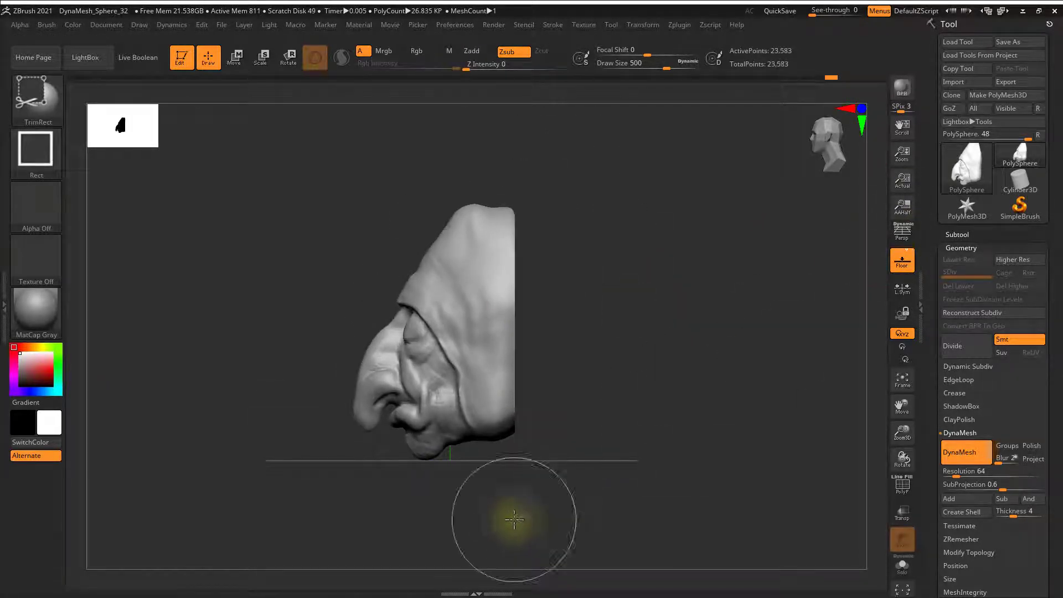
pyautogui.moveTo(689, 313); pyautogui.dragTo(662, 291)
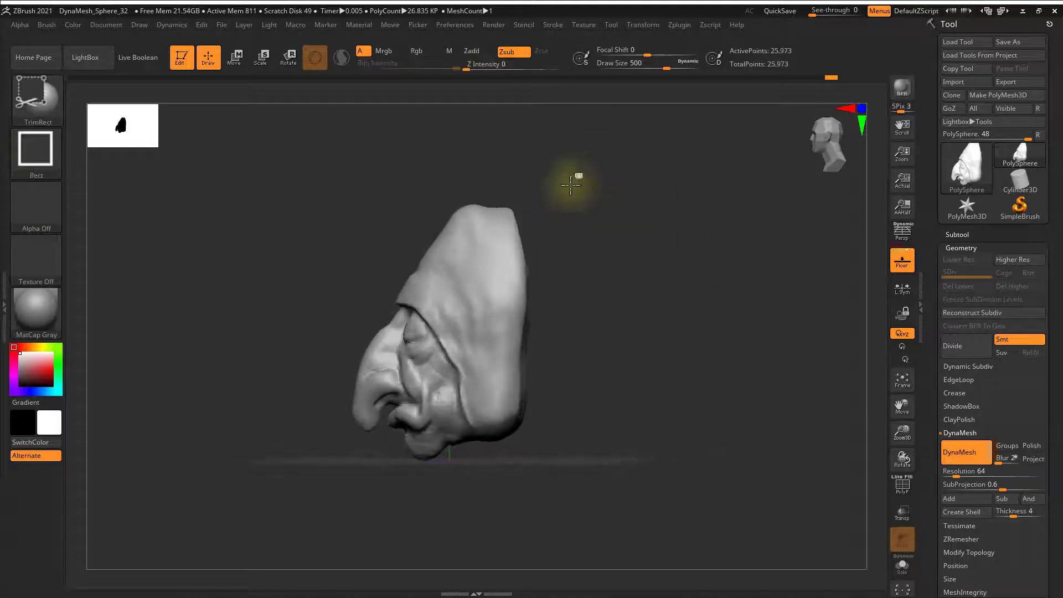
pyautogui.keyDown('ctrl'); pyautogui.keyDown('shift'); pyautogui.moveTo(576, 156); pyautogui.dragTo(507, 551); pyautogui.keyUp('shift'); pyautogui.keyUp('ctrl')
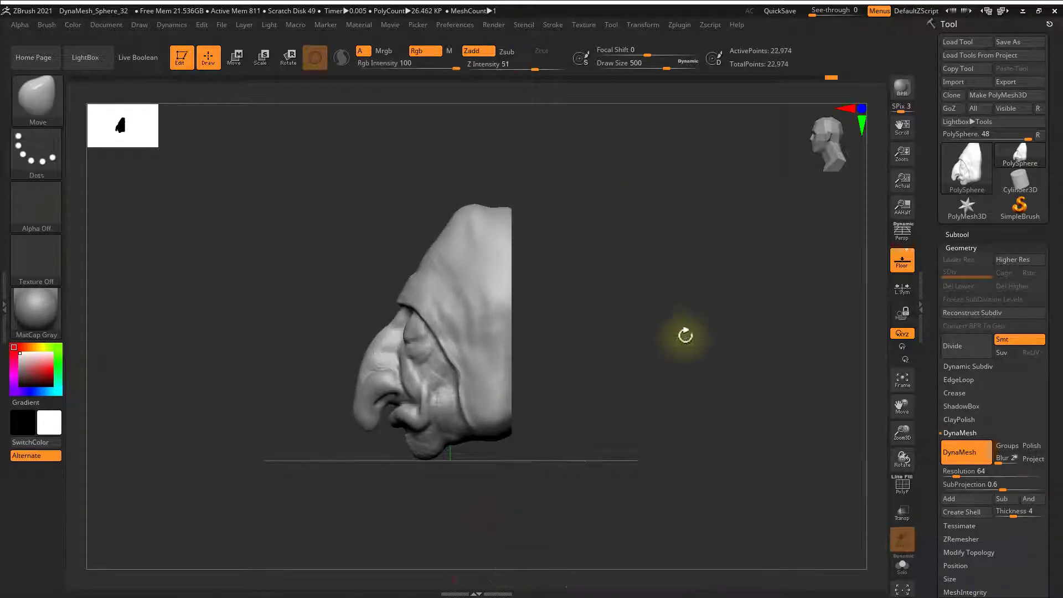
pyautogui.moveTo(685, 335); pyautogui.dragTo(734, 321)
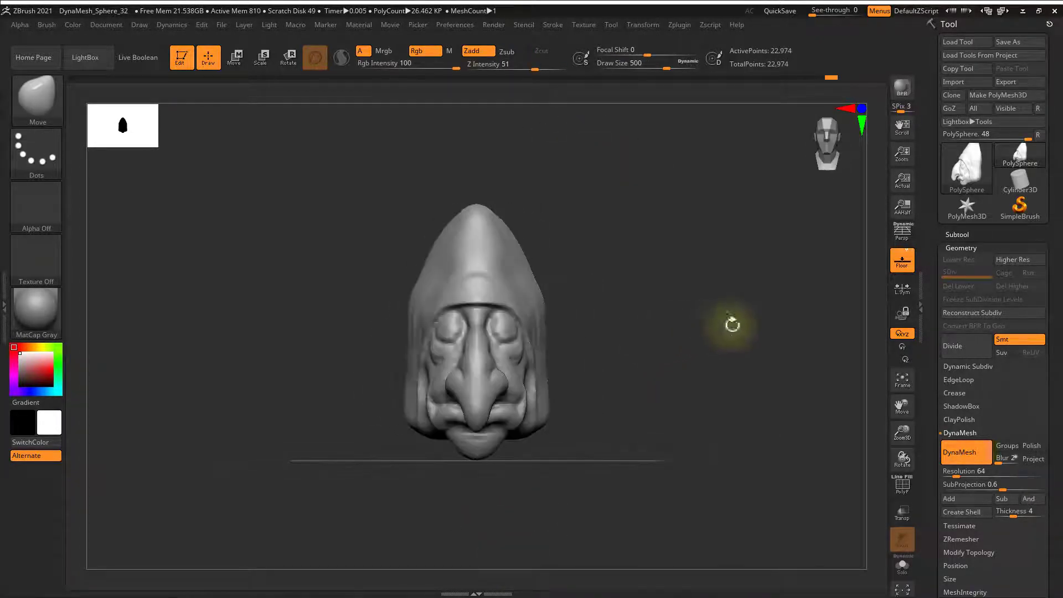
pyautogui.click(901, 234)
pyautogui.moveTo(632, 349); pyautogui.dragTo(719, 344)
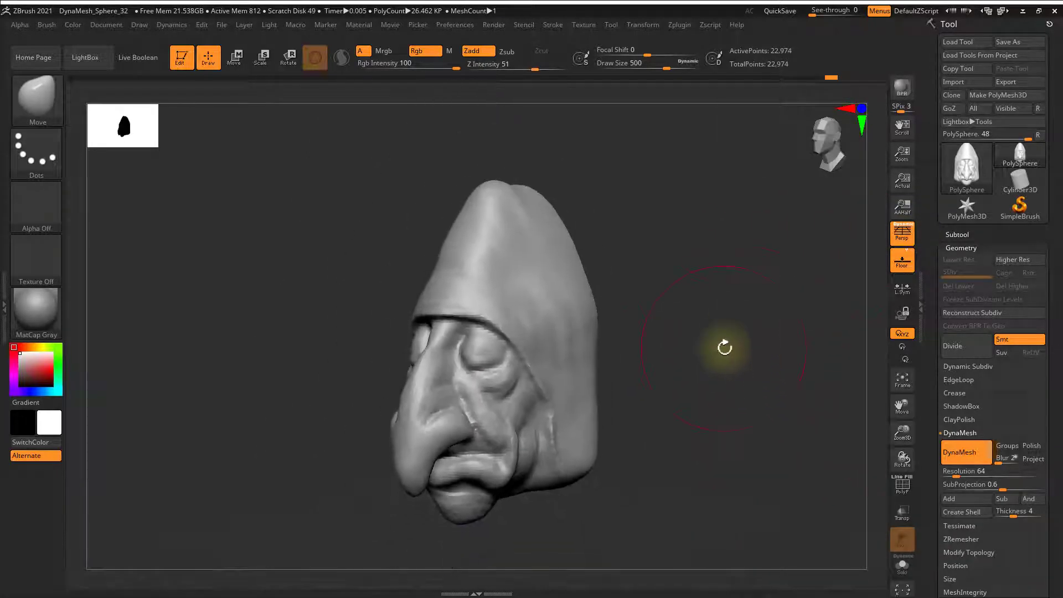
# Export the head to the Desktop as an OBJ file named headfromZ
pyautogui.click(1007, 82)
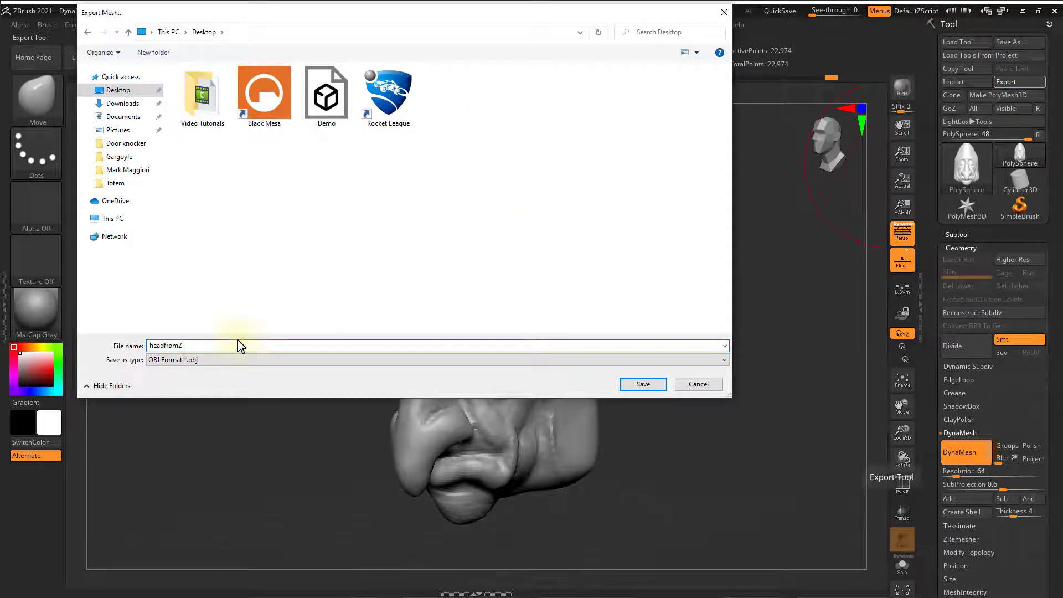
pyautogui.click(643, 383)
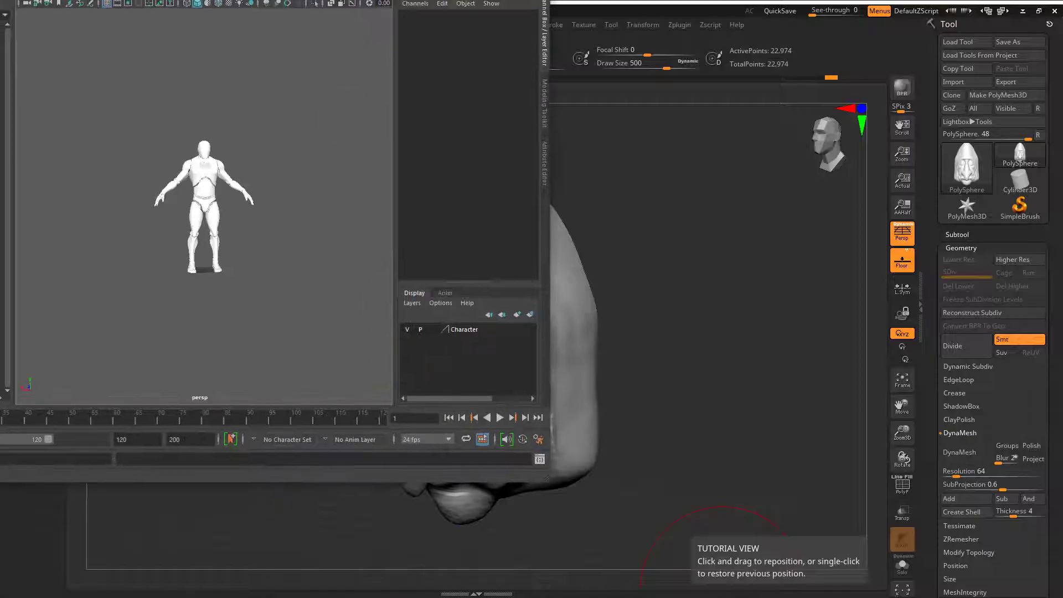
# Switch to Maya and enlarge its window so the character scene fills the screen
pyautogui.moveTo(190, 0); pyautogui.dragTo(349, 17)
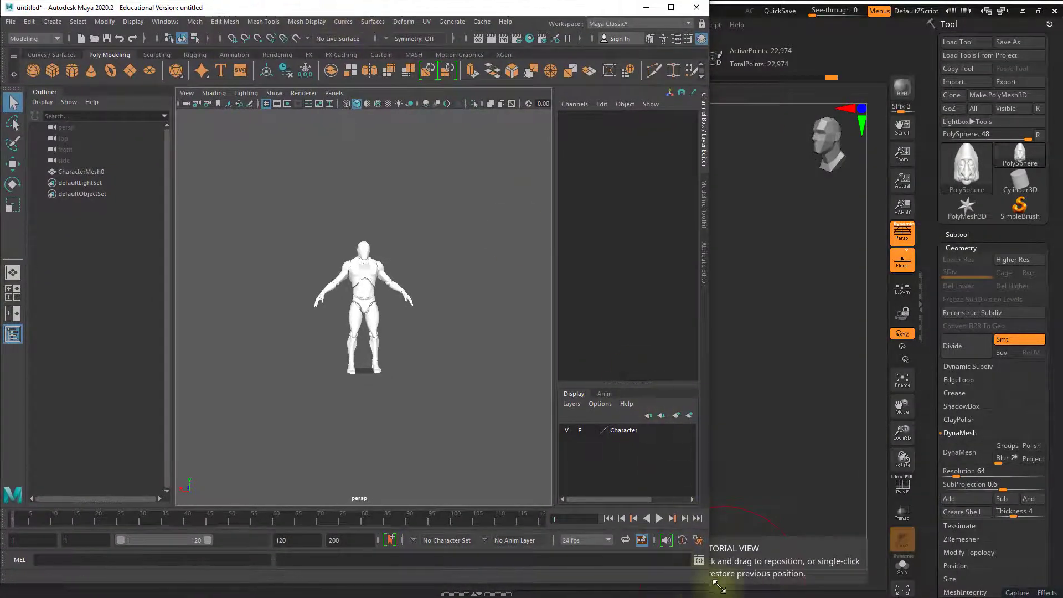
pyautogui.moveTo(707, 584); pyautogui.dragTo(1056, 594)
pyautogui.moveTo(321, 177); pyautogui.dragTo(646, 452)
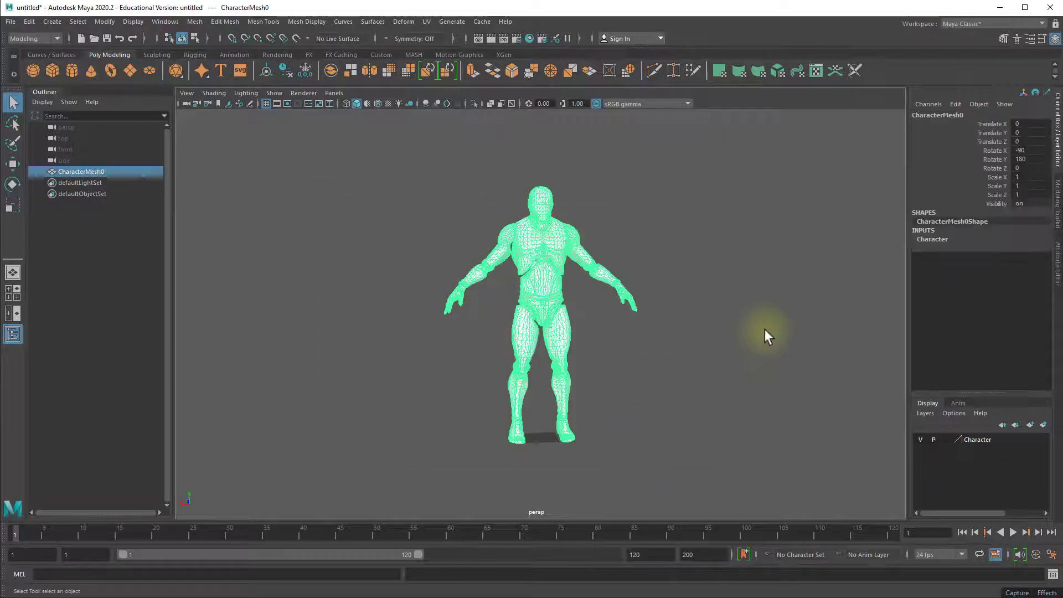
pyautogui.click(766, 334)
# Set the linear working units to foot in the application preferences
pyautogui.click(165, 21)
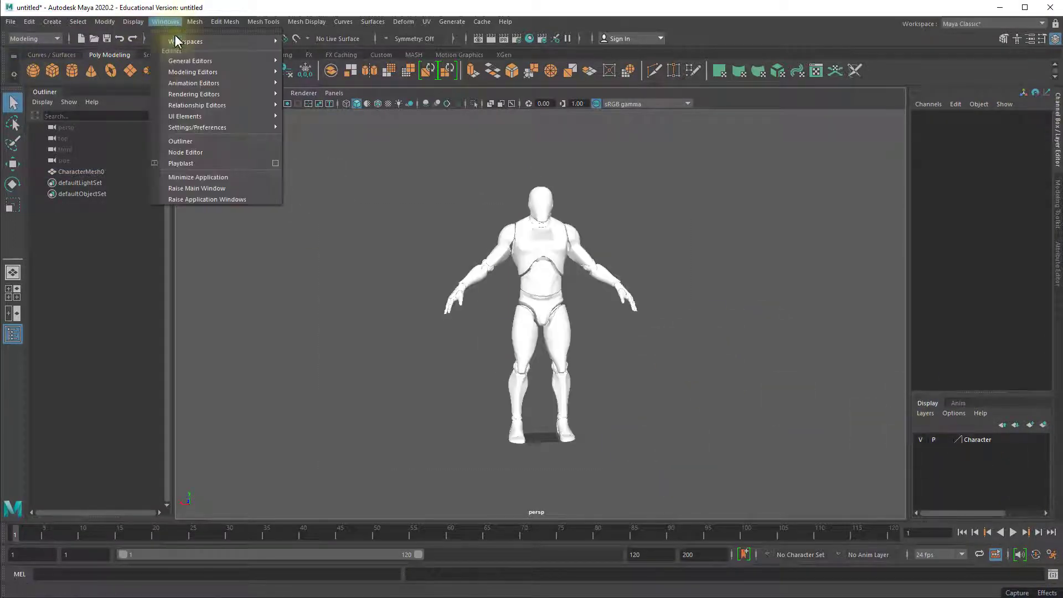
pyautogui.click(311, 137)
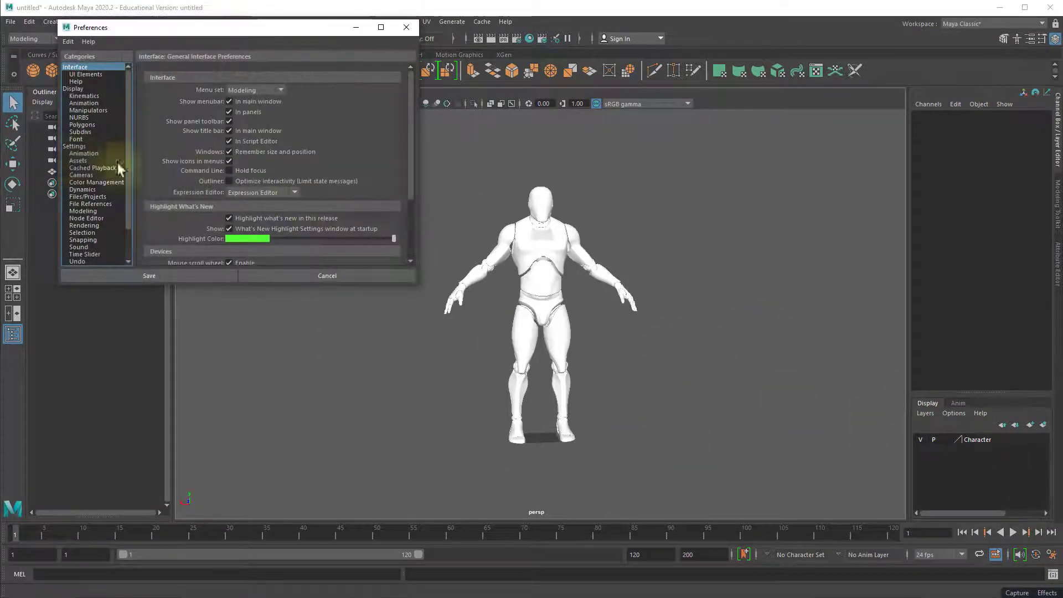
pyautogui.click(252, 115)
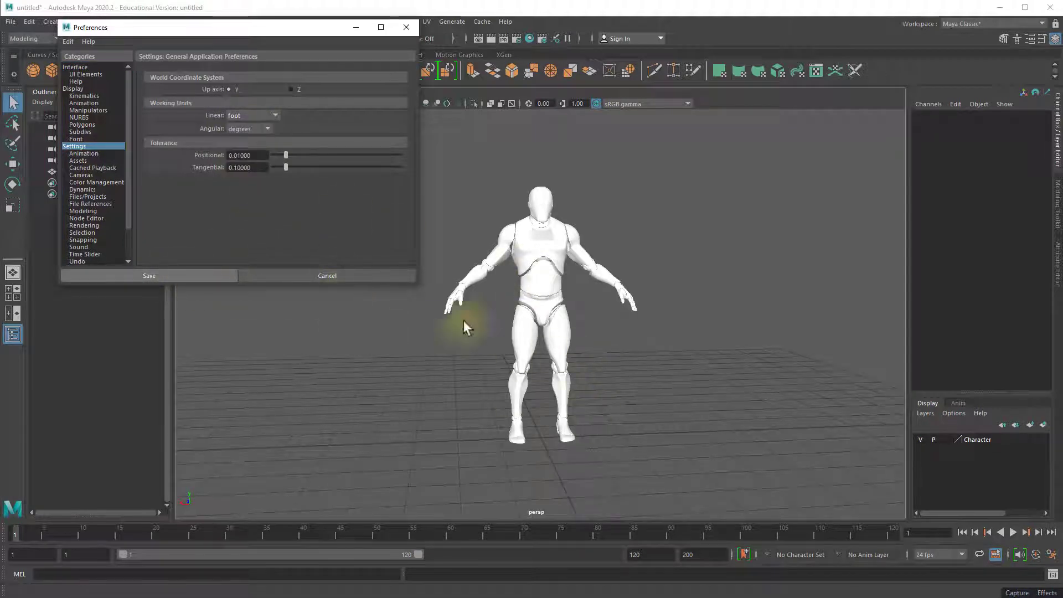
# Import headfromZ.obj from the Desktop into the character scene
pyautogui.click(242, 5)
pyautogui.moveTo(165, 4); pyautogui.dragTo(165, 0)
pyautogui.click(10, 6)
pyautogui.click(10, 5)
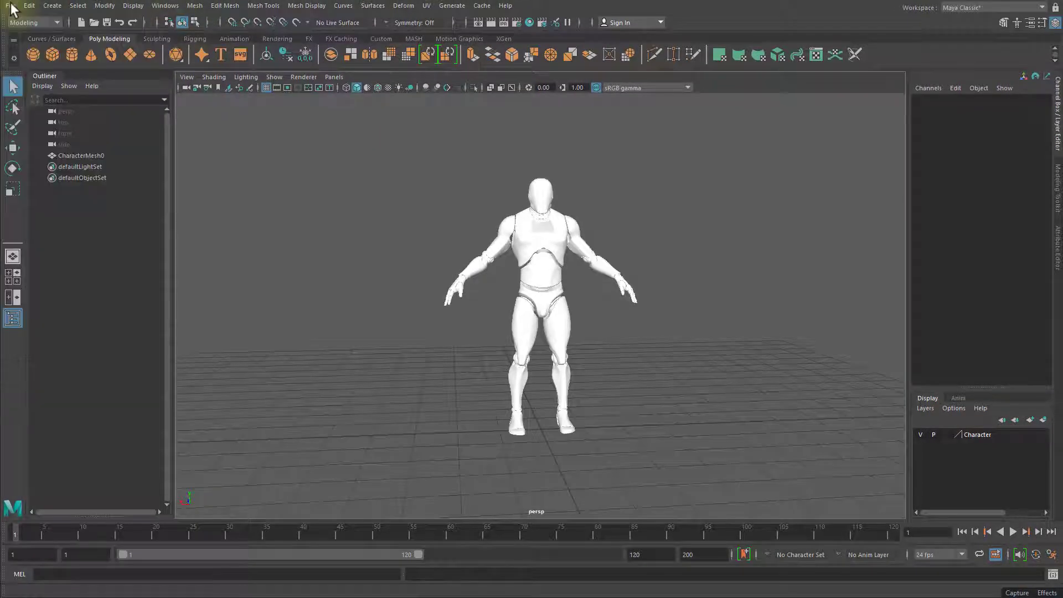
pyautogui.click(10, 6)
pyautogui.click(58, 127)
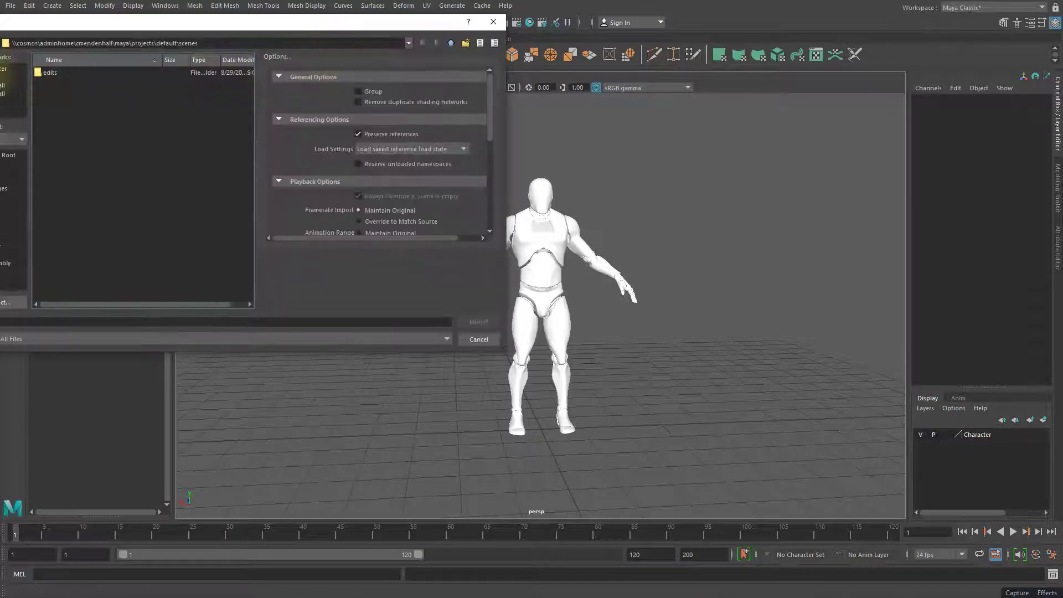
pyautogui.click(66, 123)
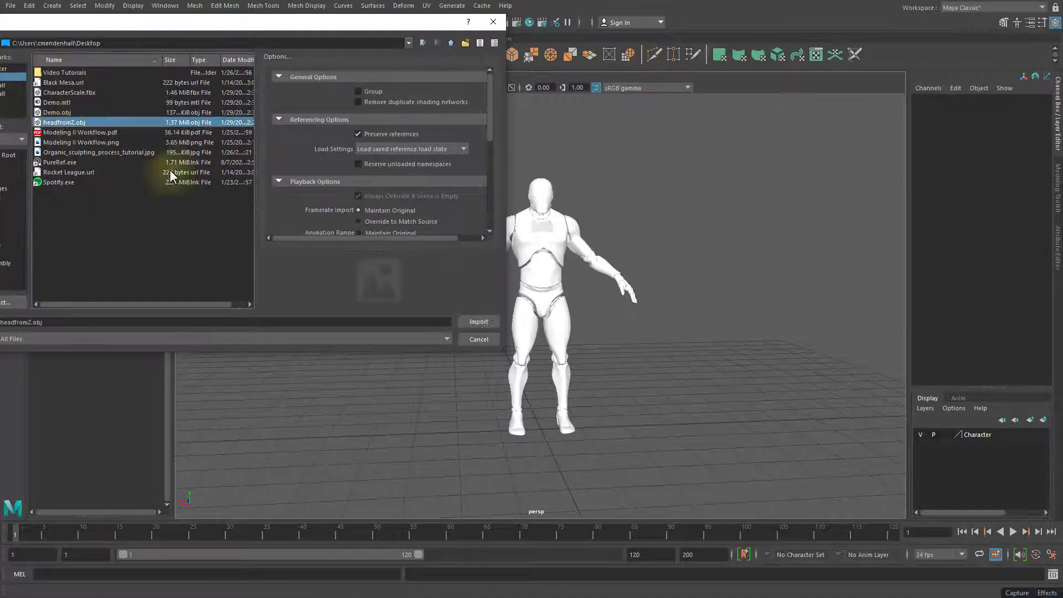
pyautogui.click(479, 322)
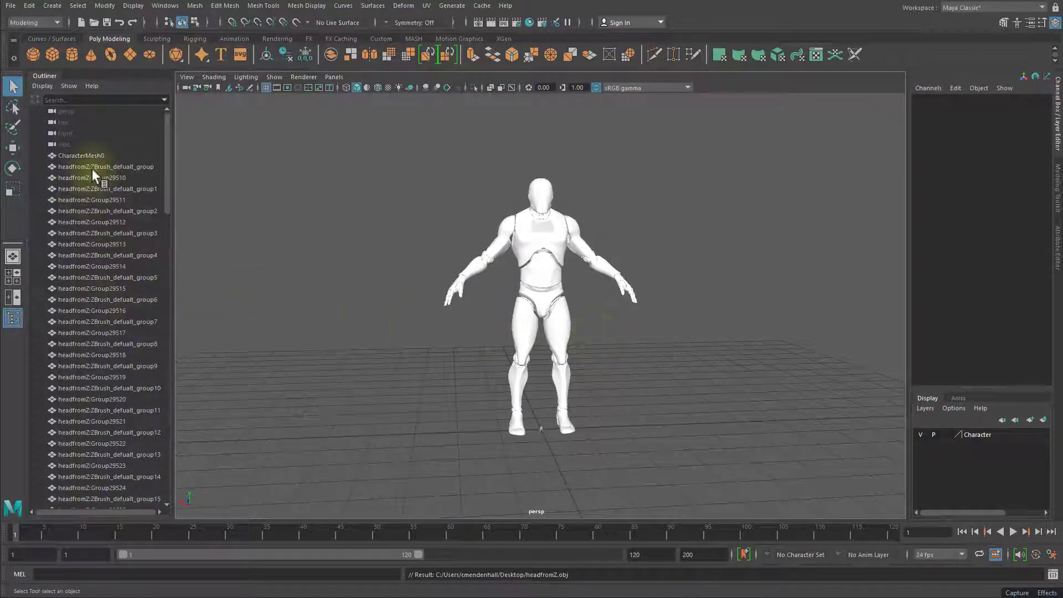
# Select all the imported headfromZ groups and combine them into a single mesh
pyautogui.click(92, 168)
pyautogui.click(90, 178)
pyautogui.click(93, 211)
pyautogui.press('f')
pyautogui.press('[')
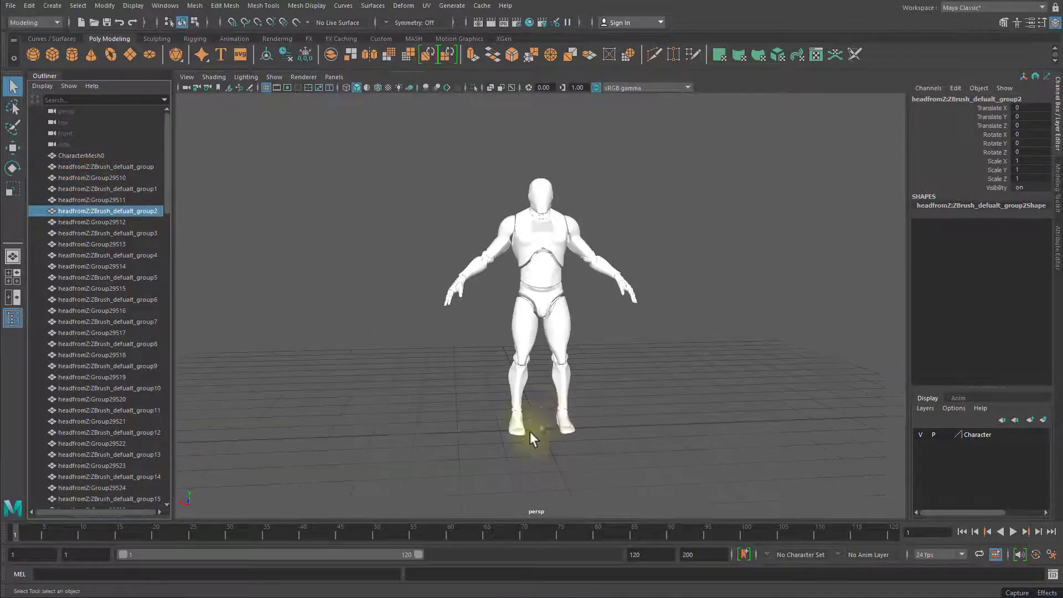
pyautogui.moveTo(530, 431); pyautogui.dragTo(543, 414)
pyautogui.scroll(-15, 114, 249)
pyautogui.click(102, 471)
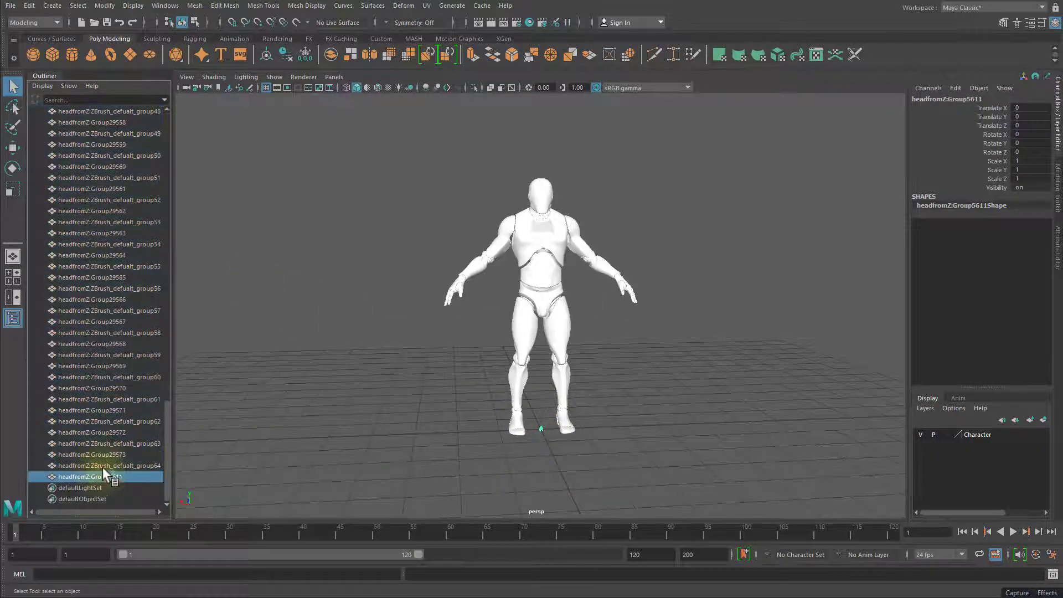
pyautogui.scroll(15, 135, 440)
pyautogui.keyDown('shift'); pyautogui.click(78, 166); pyautogui.keyUp('shift')
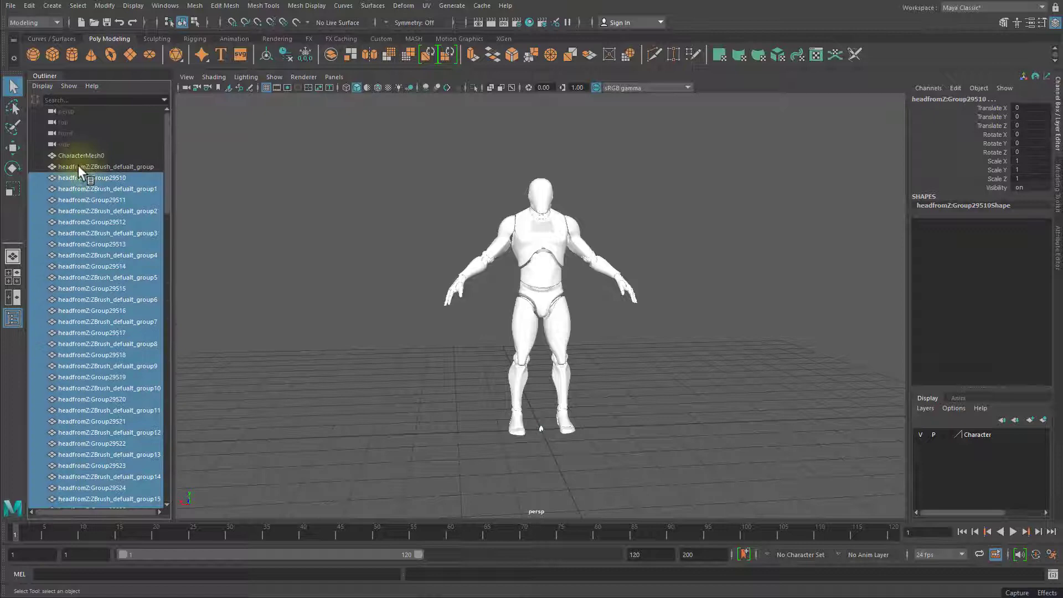
pyautogui.click(195, 5)
pyautogui.click(221, 44)
# Delete all construction history in the scene, clearing the leftovers of the combined head groups
pyautogui.click(29, 5)
pyautogui.moveTo(50, 146)
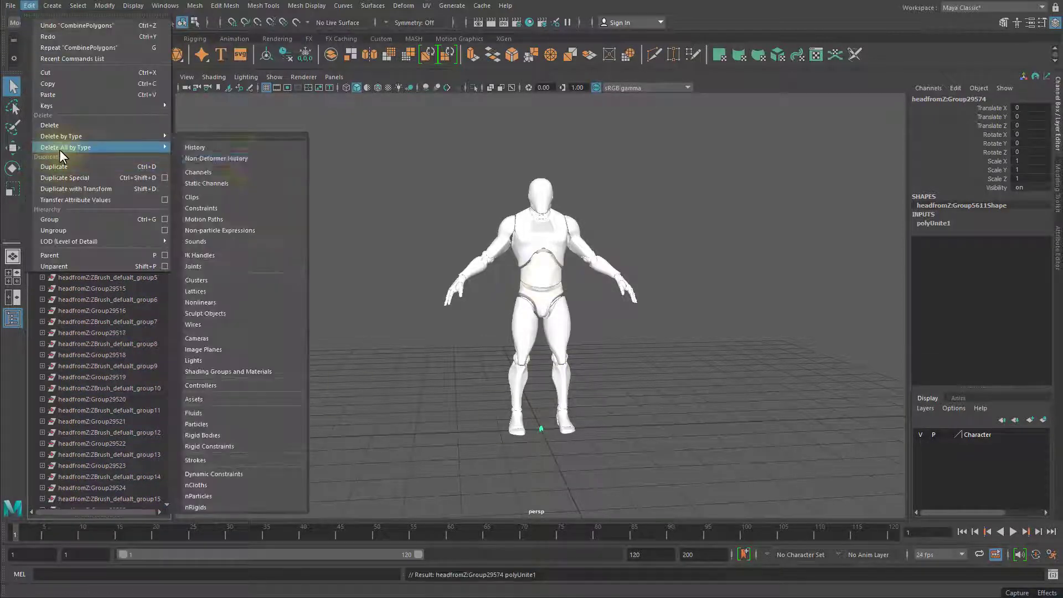
pyautogui.click(221, 147)
# Scale the combined head uniformly to about 18.42 and raise it from the floor to the character's upper body
pyautogui.press('r')
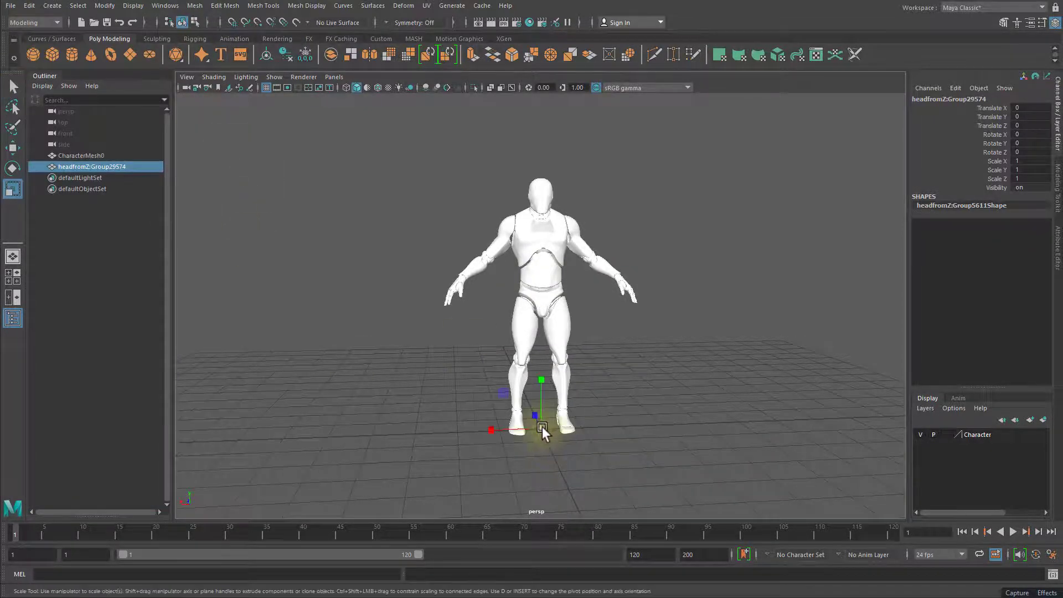
pyautogui.moveTo(543, 427); pyautogui.dragTo(774, 455)
pyautogui.keyDown('alt'); pyautogui.moveTo(774, 454); pyautogui.dragTo(865, 399); pyautogui.keyUp('alt')
pyautogui.press('w')
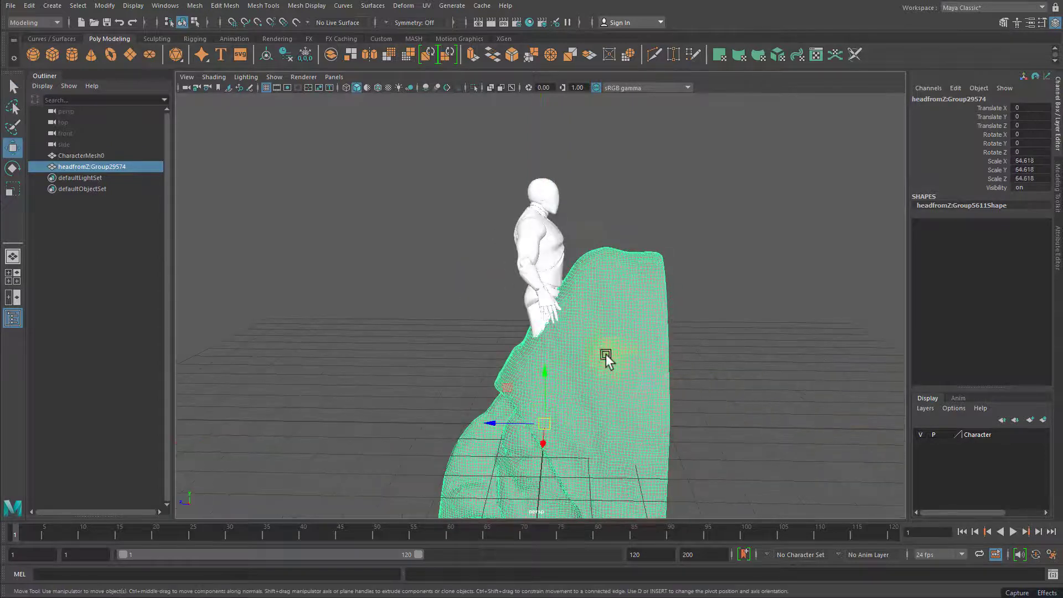
pyautogui.moveTo(546, 377); pyautogui.dragTo(574, 167)
pyautogui.press('r')
pyautogui.moveTo(546, 231); pyautogui.dragTo(376, 238)
# Rotate the head 180 degrees about Y and raise it above the character, to about 7.27 in Y
pyautogui.press('e')
pyautogui.moveTo(591, 229); pyautogui.dragTo(692, 227)
pyautogui.keyDown('alt'); pyautogui.moveTo(652, 294); pyautogui.dragTo(614, 286); pyautogui.keyUp('alt')
pyautogui.press('w')
pyautogui.moveTo(544, 176); pyautogui.dragTo(575, 83)
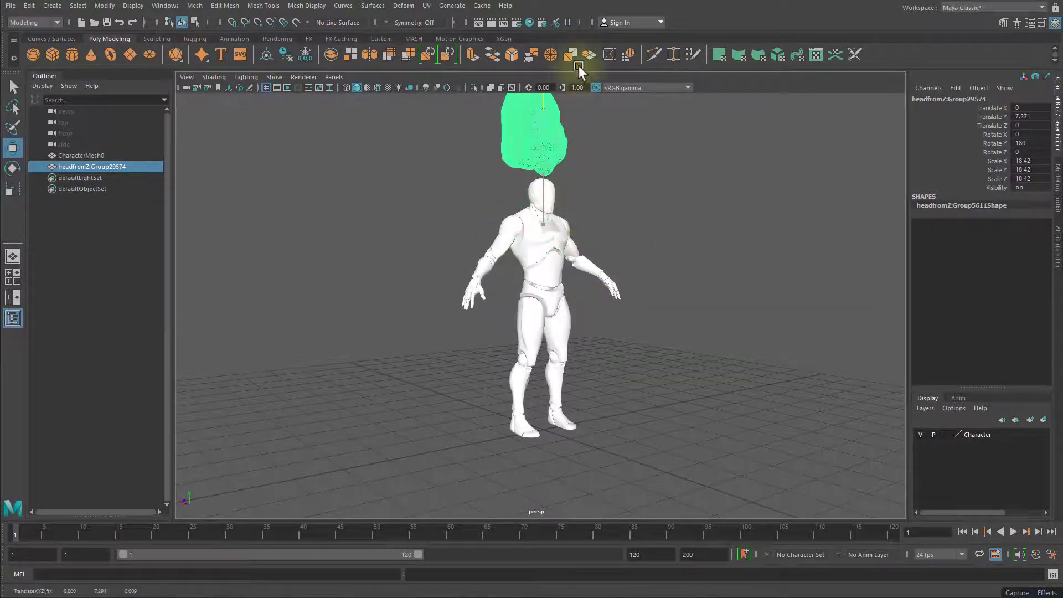
# Move the character sideways along X so it stands beside the raised head
pyautogui.keyDown('alt'); pyautogui.moveTo(684, 194); pyautogui.dragTo(636, 201); pyautogui.keyUp('alt')
pyautogui.click(637, 201)
pyautogui.keyDown('alt'); pyautogui.moveTo(636, 191); pyautogui.dragTo(622, 244, button='middle'); pyautogui.keyUp('alt')
pyautogui.keyDown('alt'); pyautogui.moveTo(622, 244); pyautogui.dragTo(712, 258, button='right'); pyautogui.keyUp('alt')
pyautogui.moveTo(643, 244)
pyautogui.keyDown('alt'); pyautogui.mouseDown()
pyautogui.moveTo(684, 248)
pyautogui.moveTo(642, 250)
pyautogui.mouseUp(); pyautogui.keyUp('alt')
pyautogui.keyDown('alt'); pyautogui.moveTo(643, 250); pyautogui.dragTo(531, 277, button='right'); pyautogui.keyUp('alt')
pyautogui.click(504, 343)
pyautogui.moveTo(463, 461); pyautogui.dragTo(292, 461)
# Lower the head to about 6.4 in Y beside the character
pyautogui.click(523, 203)
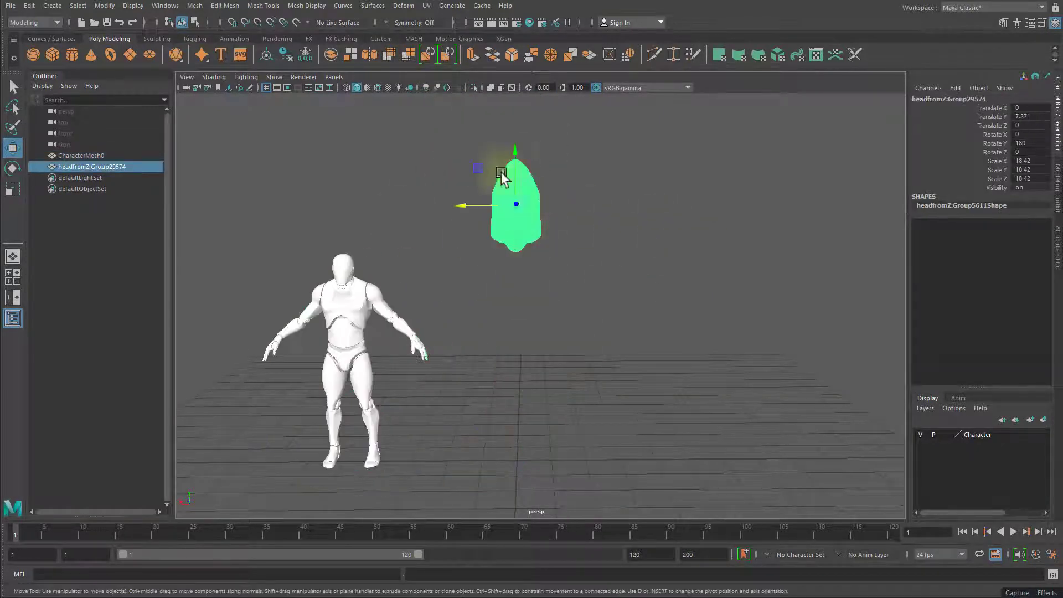
pyautogui.click(507, 143)
pyautogui.click(514, 180)
pyautogui.moveTo(516, 152); pyautogui.dragTo(520, 183)
pyautogui.click(468, 280)
pyautogui.keyDown('alt'); pyautogui.moveTo(468, 282); pyautogui.dragTo(554, 317); pyautogui.keyUp('alt')
# Create a new project on the Desktop, named with the artist's full name and the suffix _A1, keeping the default subfolders
pyautogui.click(10, 6)
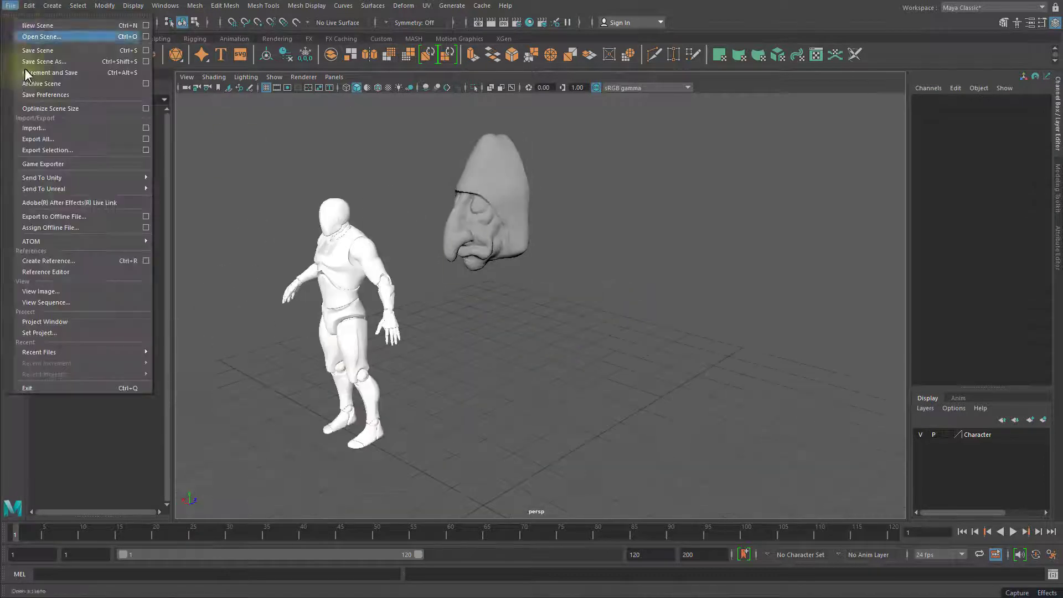
pyautogui.click(70, 323)
pyautogui.click(604, 201)
pyautogui.doubleClick(449, 204)
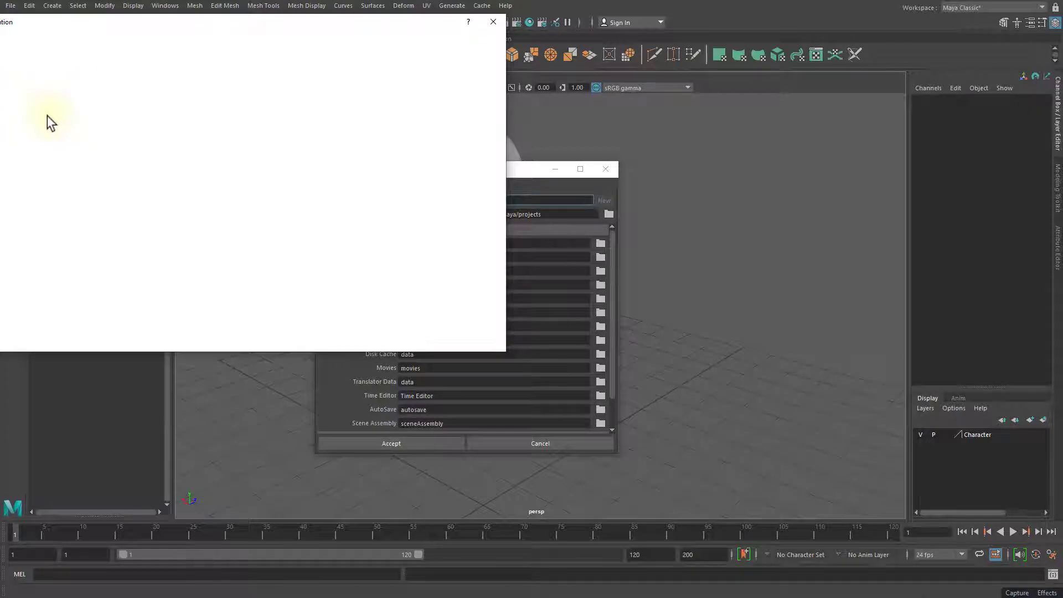
pyautogui.click(11, 97)
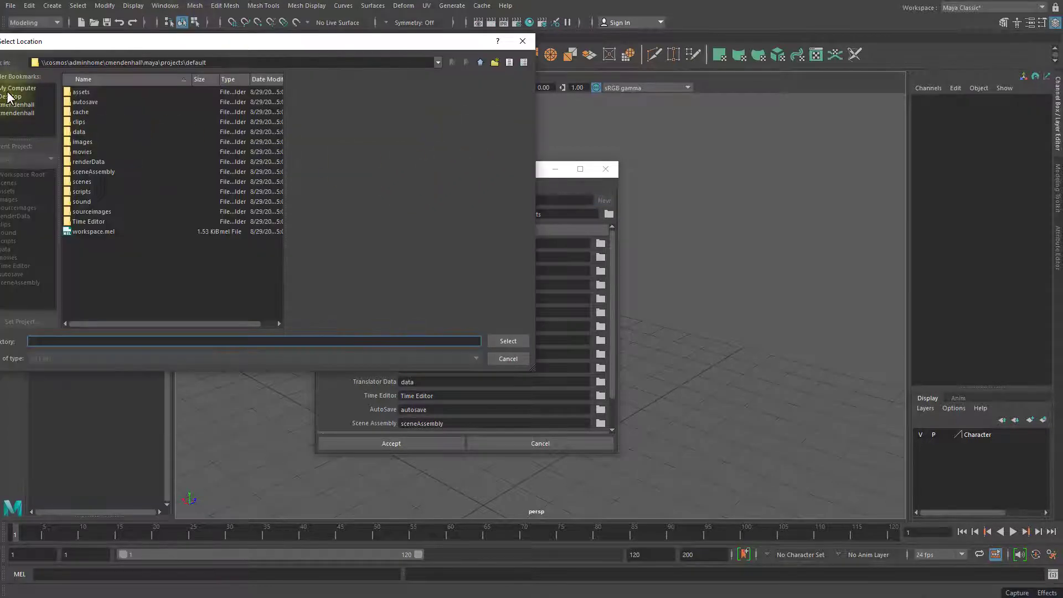
pyautogui.click(508, 340)
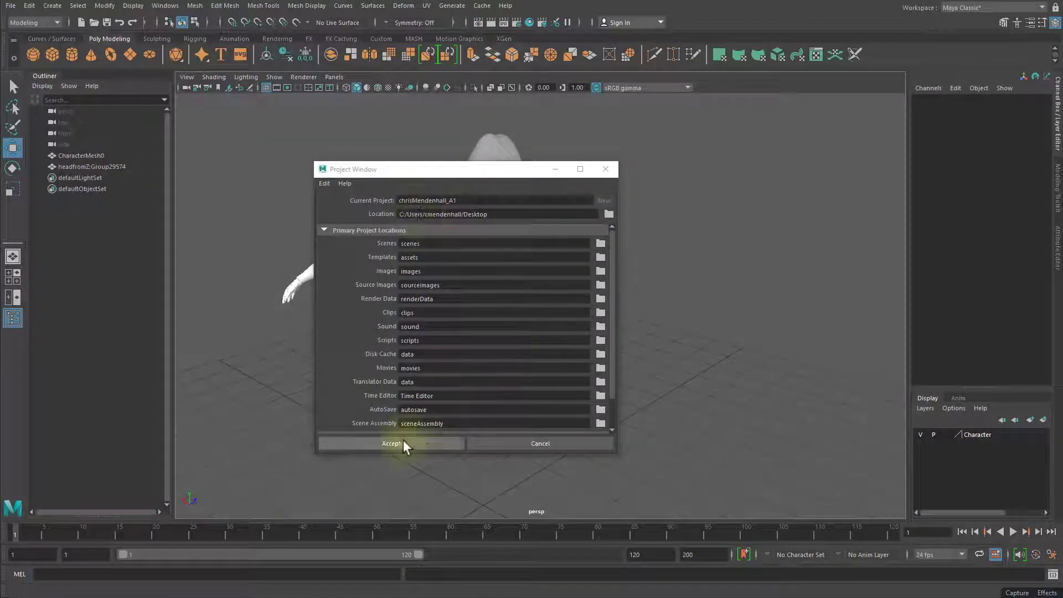
pyautogui.press('Return')
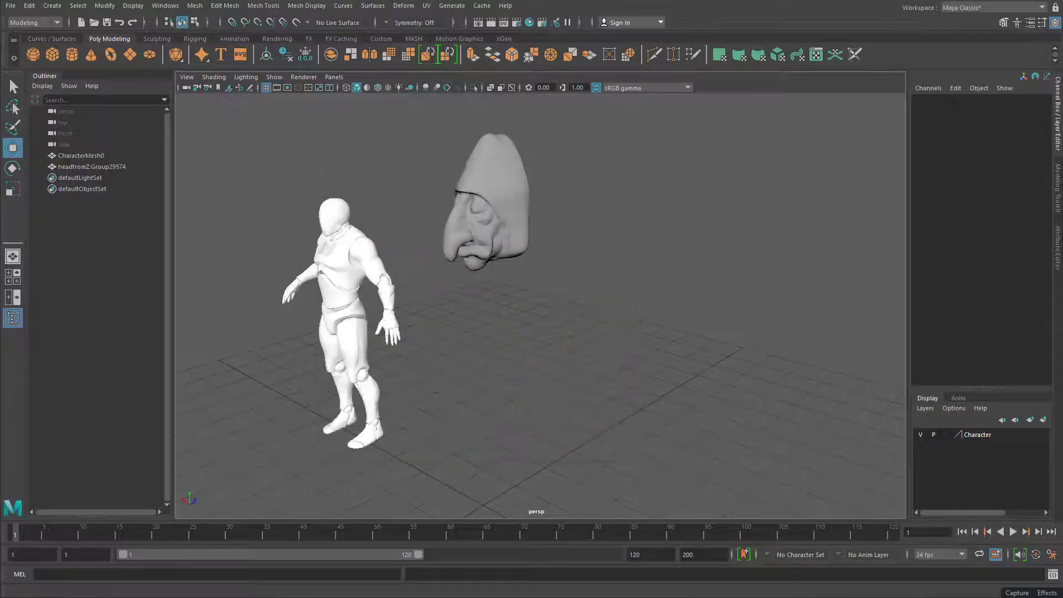
# In File Explorer, create a folder named Models inside the new project's data folder
pyautogui.moveTo(1062, 33); pyautogui.dragTo(426, 86)
pyautogui.doubleClick(378, 201)
pyautogui.rightClick(433, 206)
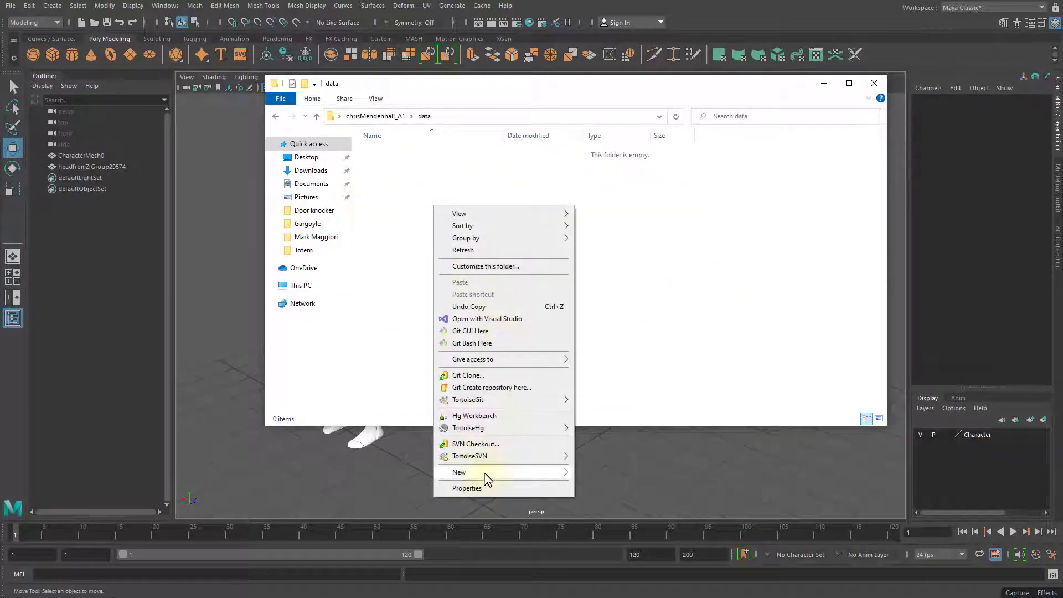
pyautogui.click(614, 473)
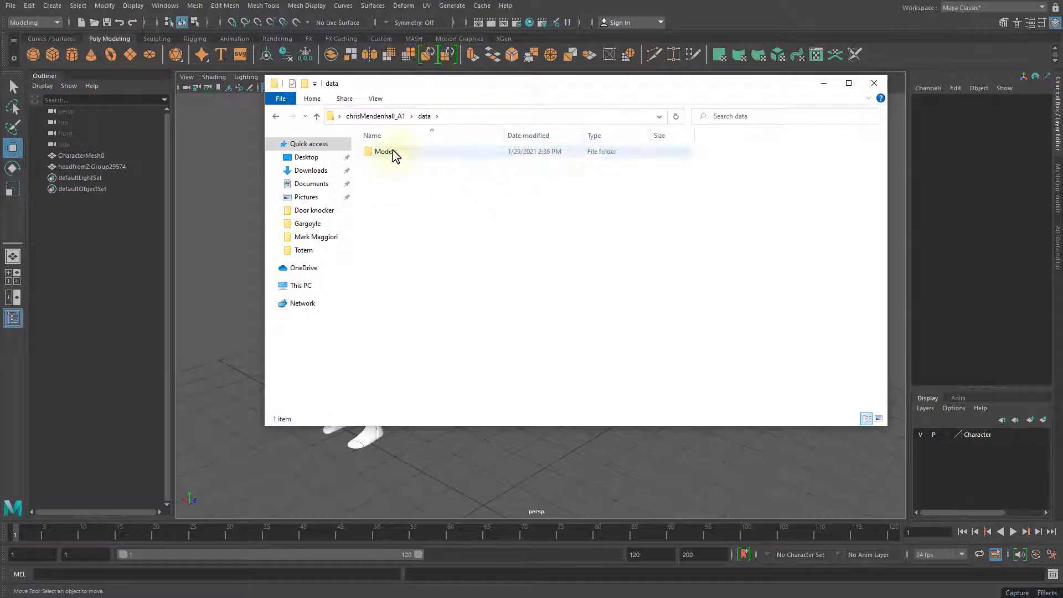
# Paste the CharacterScale model file into the project's Models folder and close the File Explorer window
pyautogui.doubleClick(395, 155)
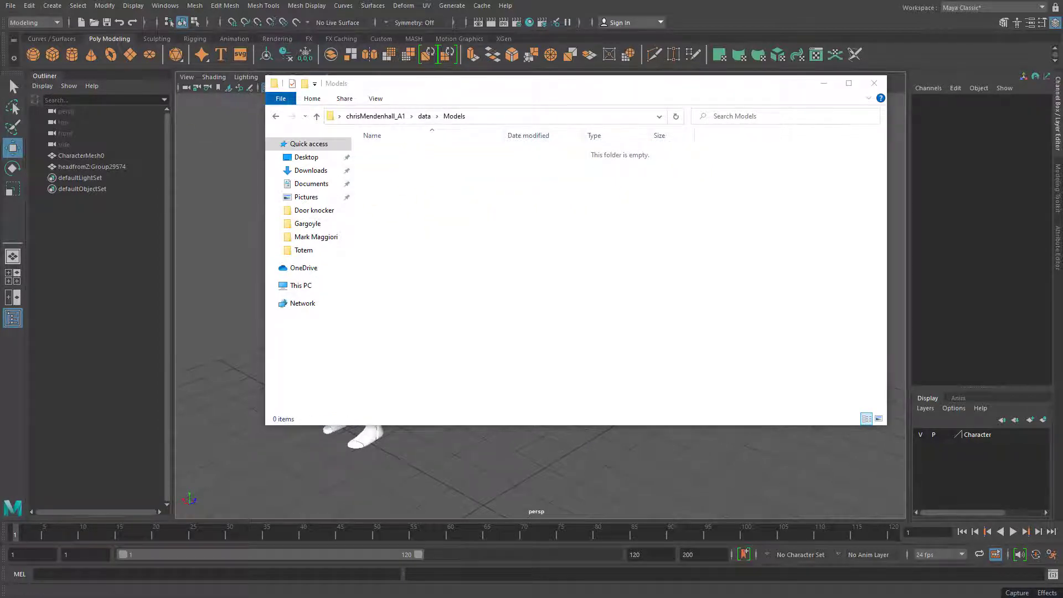
pyautogui.hotkey('ctrl', 'v')
pyautogui.click(591, 251)
pyautogui.click(874, 83)
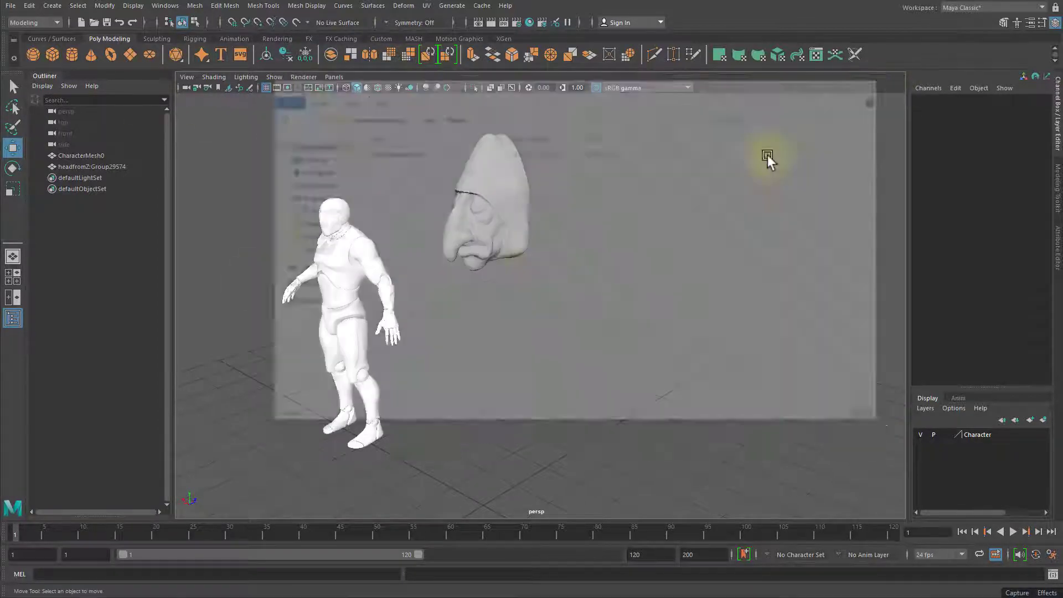
# Export the selected head as OBJ to the Desktop, overwriting headfromZ.obj
pyautogui.moveTo(451, 143); pyautogui.dragTo(578, 364)
pyautogui.click(10, 5)
pyautogui.click(81, 142)
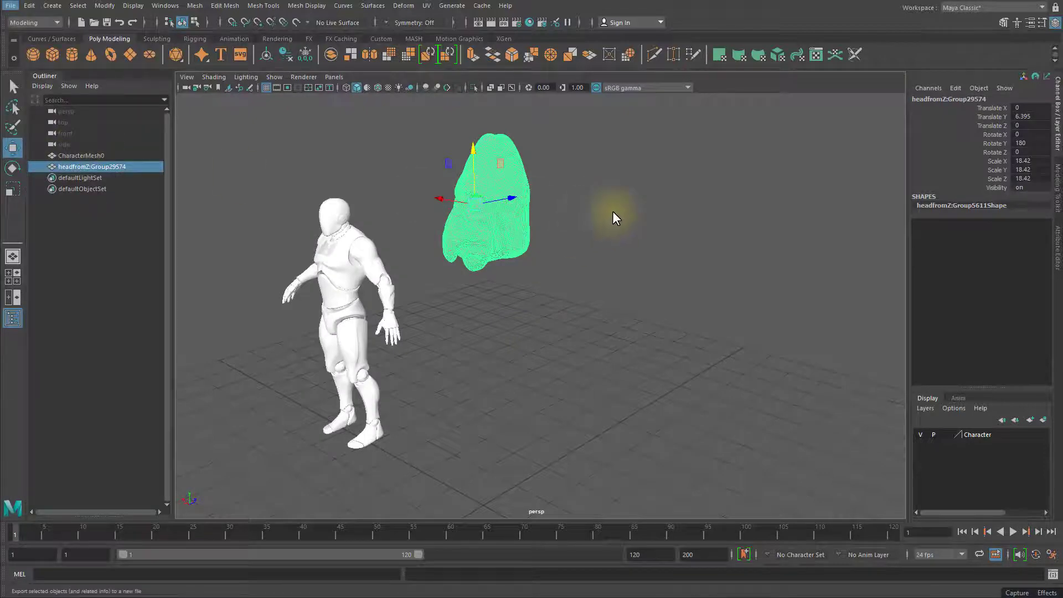
pyautogui.click(24, 97)
pyautogui.click(86, 122)
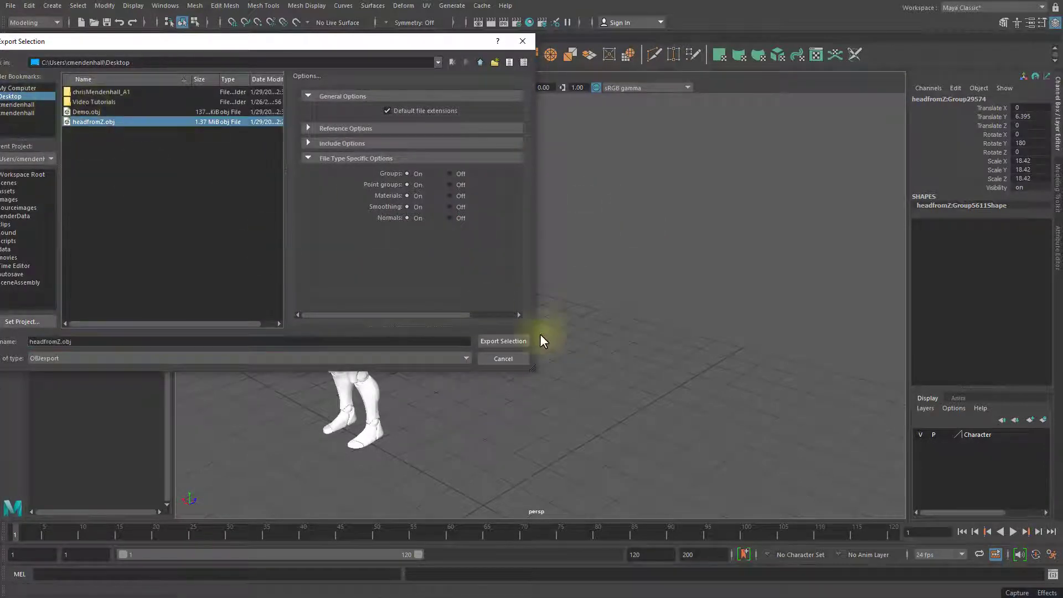
pyautogui.click(503, 340)
pyautogui.click(273, 227)
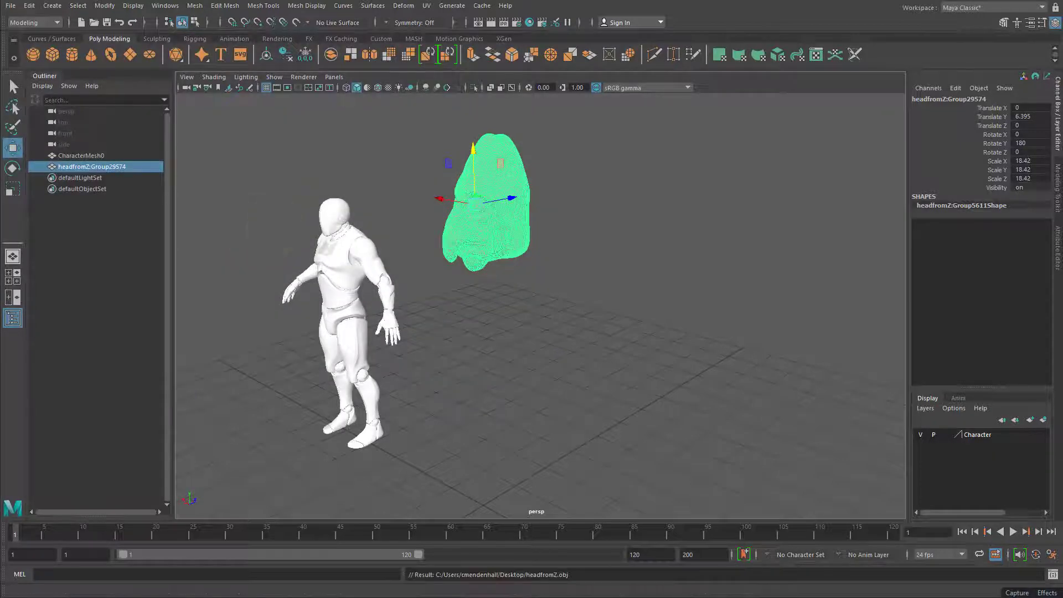
# In File Explorer, move the exported headfromZ OBJ and MTL files into the project's data\Models folder
pyautogui.hotkey('alt', 'Tab')
pyautogui.doubleClick(402, 198)
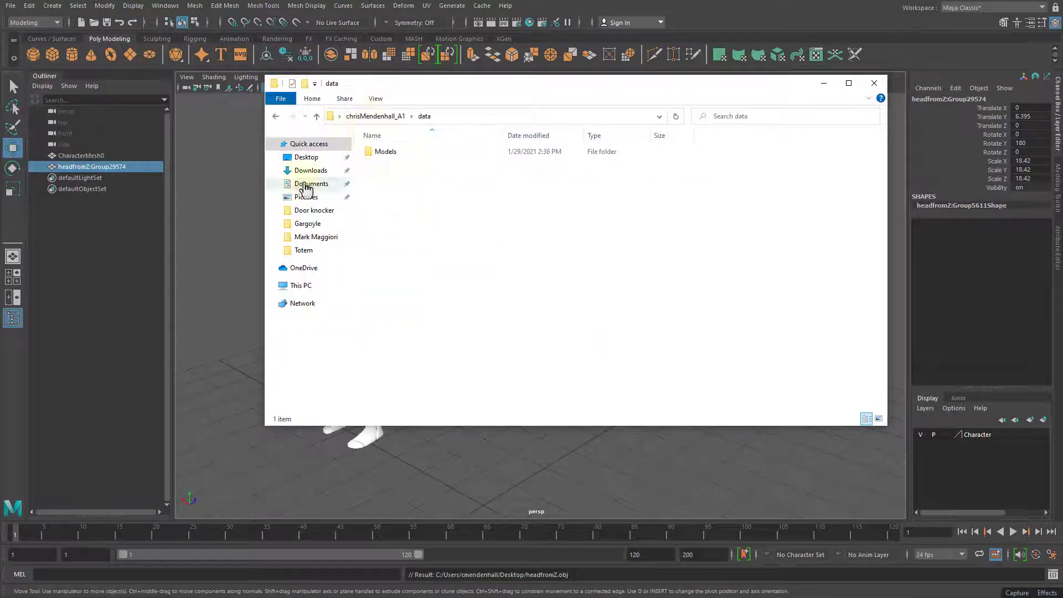
pyautogui.doubleClick(410, 157)
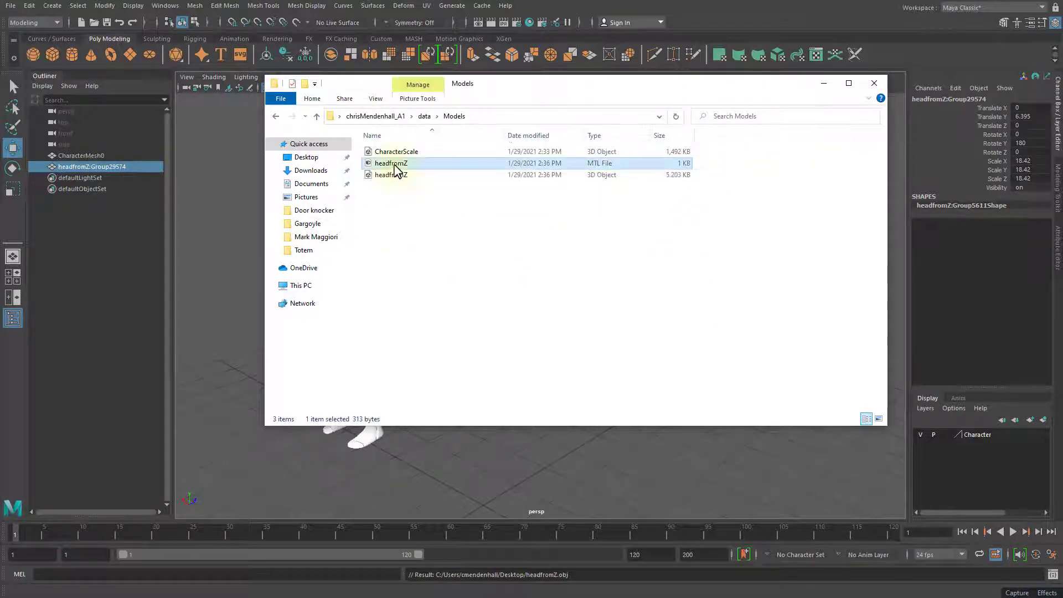
pyautogui.click(580, 258)
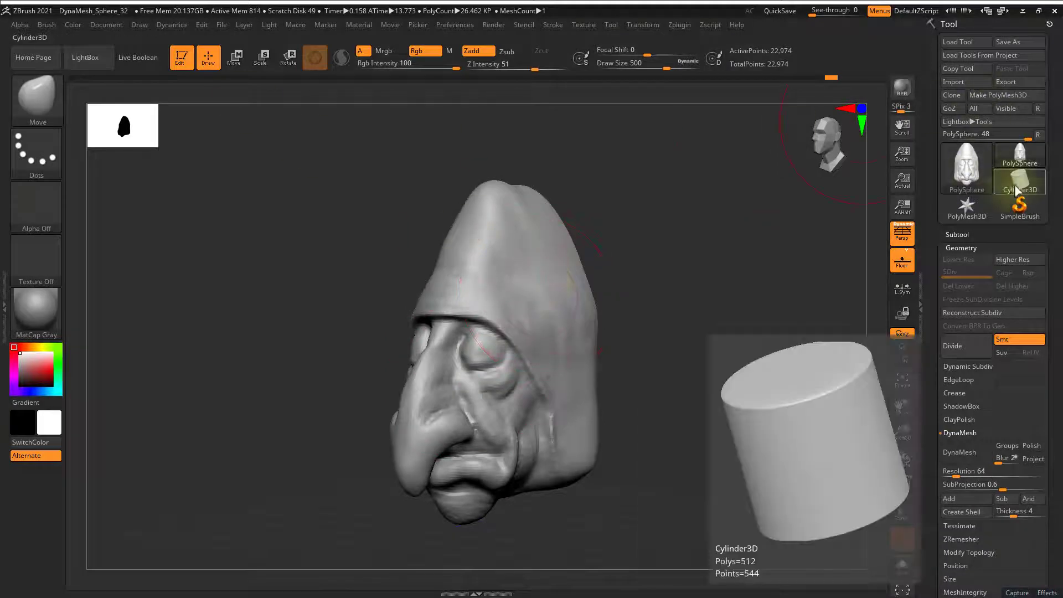
# In ZBrush, switch to the PolyMesh3D star tool and import headfromZ from the project's data\Models folder
pyautogui.click(975, 183)
pyautogui.click(953, 82)
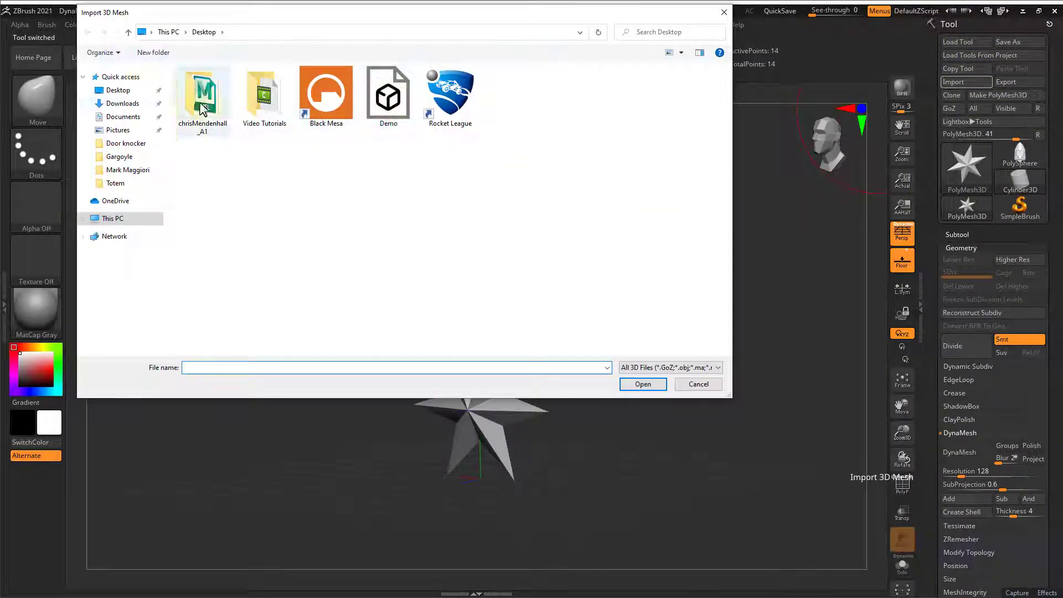
pyautogui.doubleClick(200, 143)
pyautogui.doubleClick(208, 95)
pyautogui.click(280, 108)
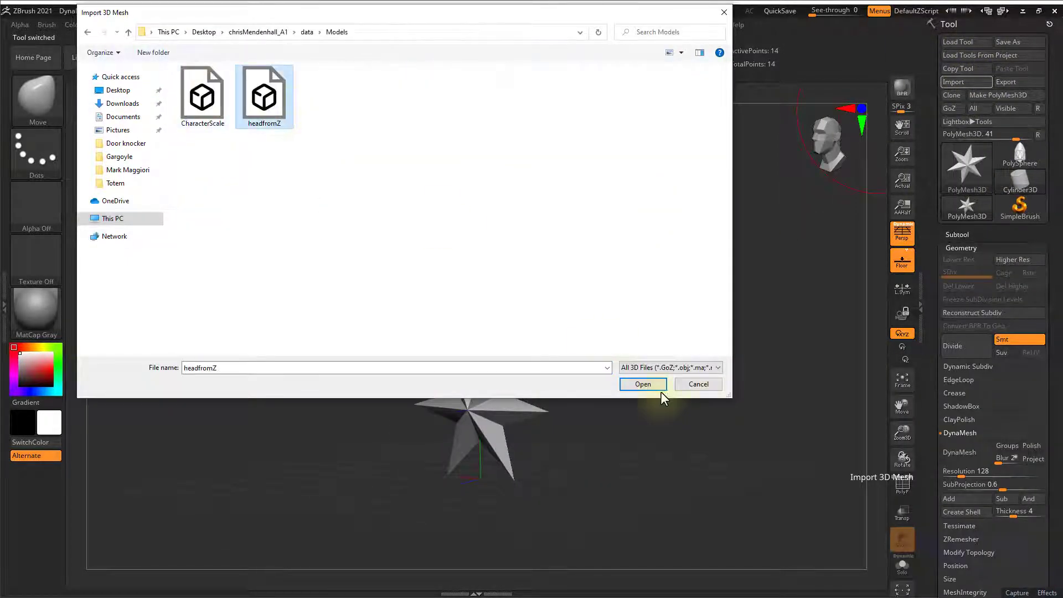
pyautogui.click(654, 385)
# Try out the Move brush on the imported head in front view at draw size 500, and undo the strokes
pyautogui.click(862, 111)
pyautogui.moveTo(606, 373)
pyautogui.mouseDown()
pyautogui.moveTo(587, 394)
pyautogui.moveTo(594, 374)
pyautogui.moveTo(625, 383)
pyautogui.mouseUp()
pyautogui.hotkey('ctrl', 'z')
pyautogui.moveTo(492, 375)
pyautogui.mouseDown()
pyautogui.moveTo(534, 404)
pyautogui.moveTo(439, 387)
pyautogui.moveTo(499, 437)
pyautogui.mouseUp()
pyautogui.hotkey('ctrl', 'z')
pyautogui.hotkey('ctrl', 'z')
pyautogui.keyDown('alt'); pyautogui.moveTo(722, 419); pyautogui.dragTo(769, 323); pyautogui.keyUp('alt')
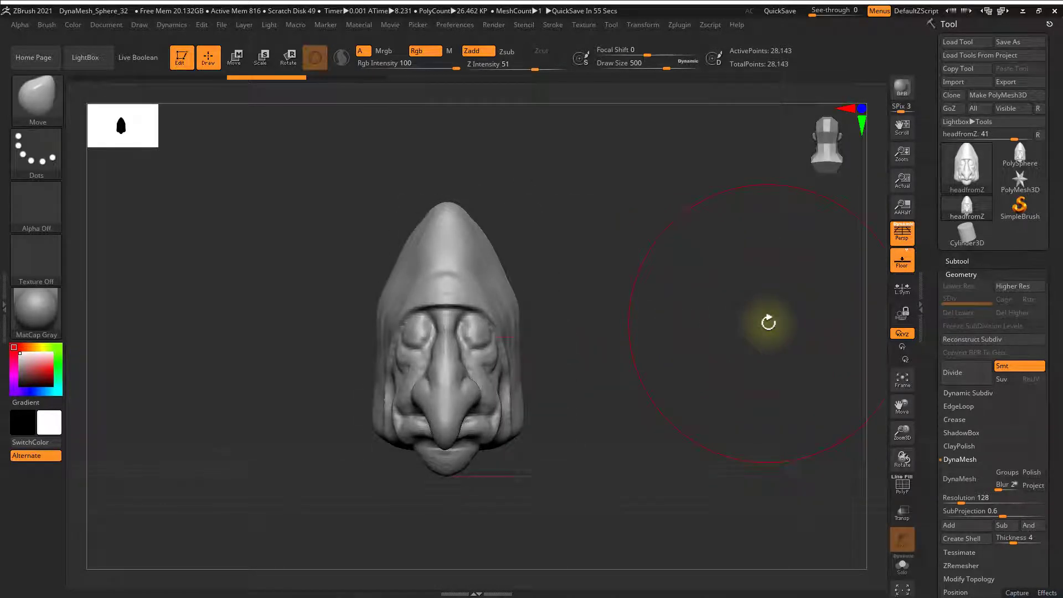
# Rename the imported headfromZ subtool as HeadScaled
pyautogui.click(964, 260)
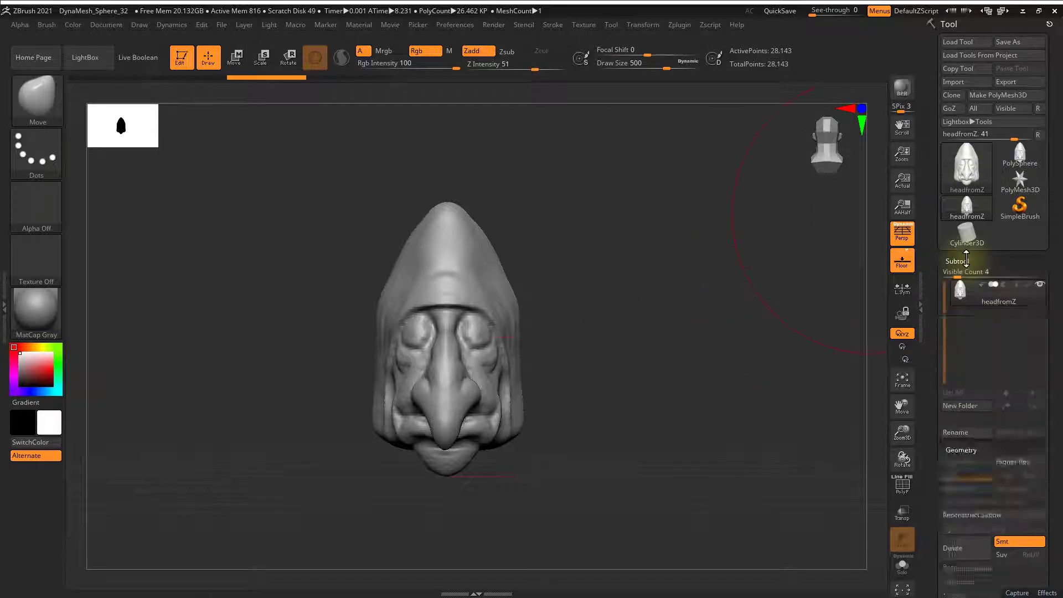
pyautogui.click(953, 433)
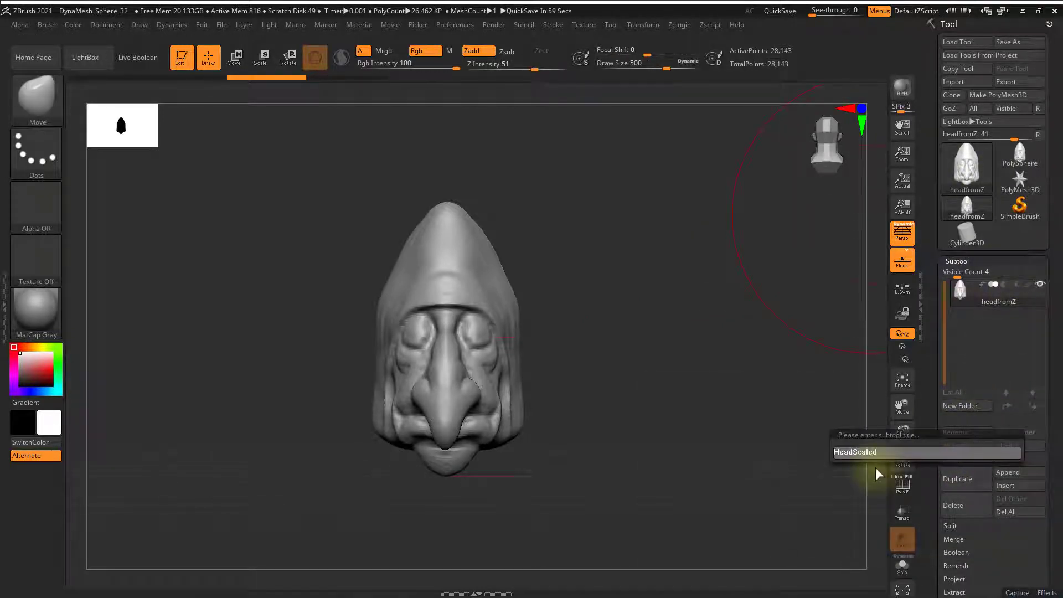
pyautogui.write('HeadScaled')
pyautogui.press('Return')
# Export the head in OBJ format as HeadScaled into the project's data\Models folder
pyautogui.click(1006, 82)
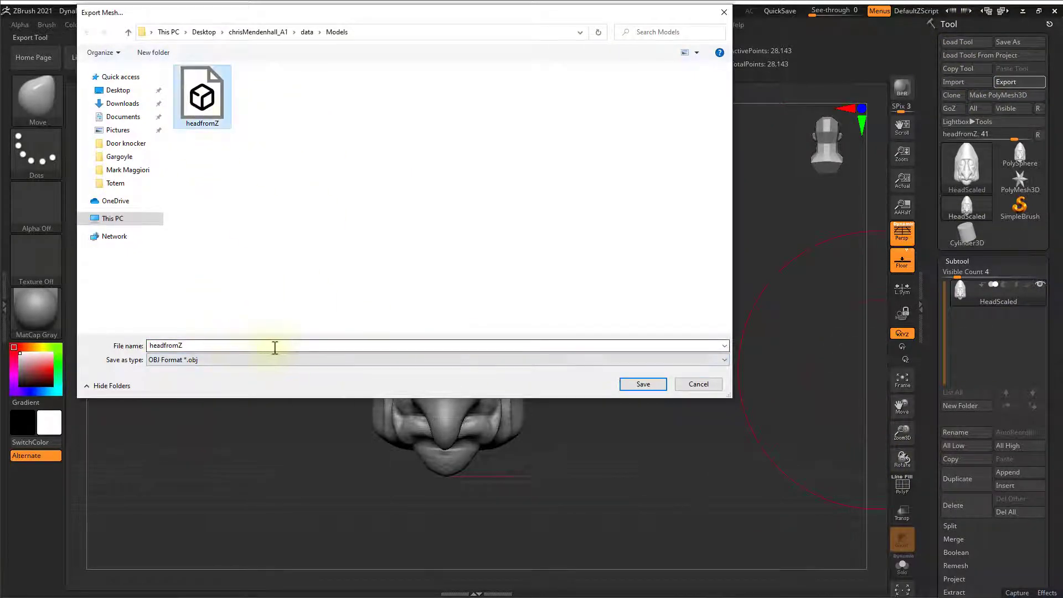
pyautogui.moveTo(216, 347); pyautogui.dragTo(131, 348)
pyautogui.write('HeadScaled')
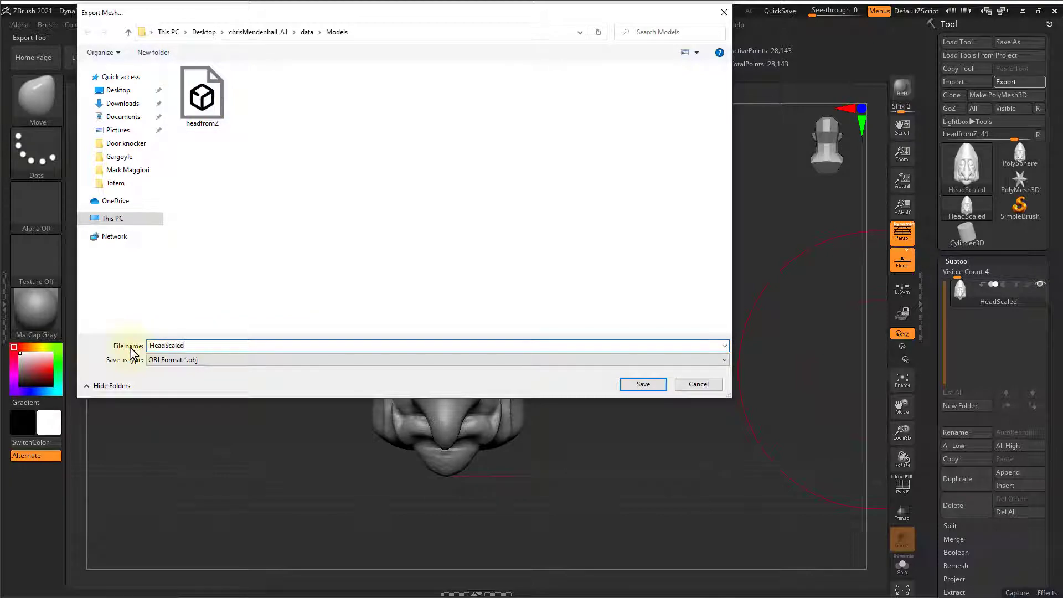
pyautogui.click(634, 386)
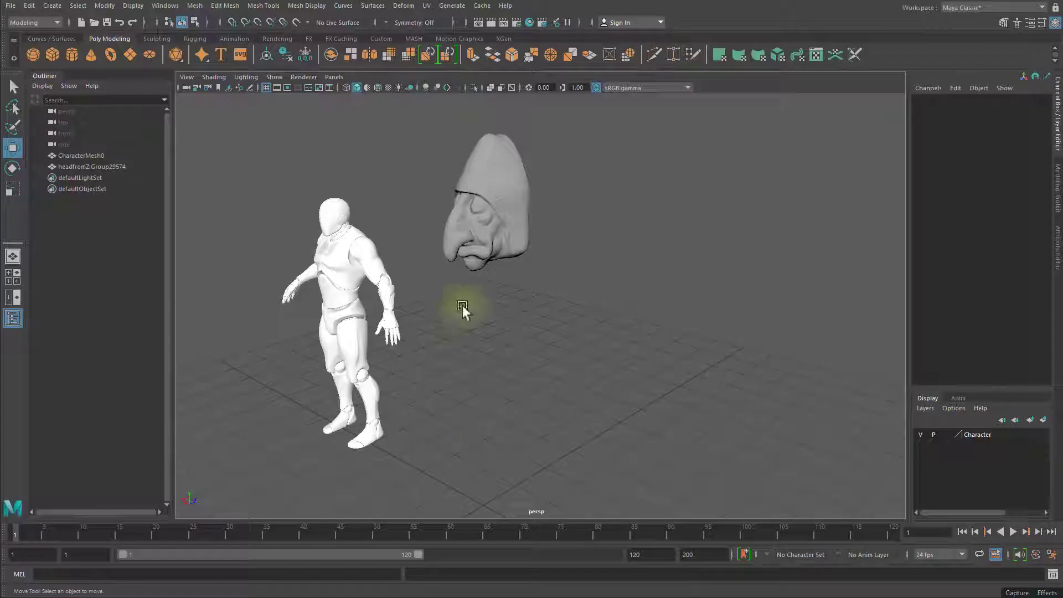
# In Maya, move the old head farther from the character and import HeadScaled from the project's data\Models folder
pyautogui.click(465, 209)
pyautogui.click(11, 6)
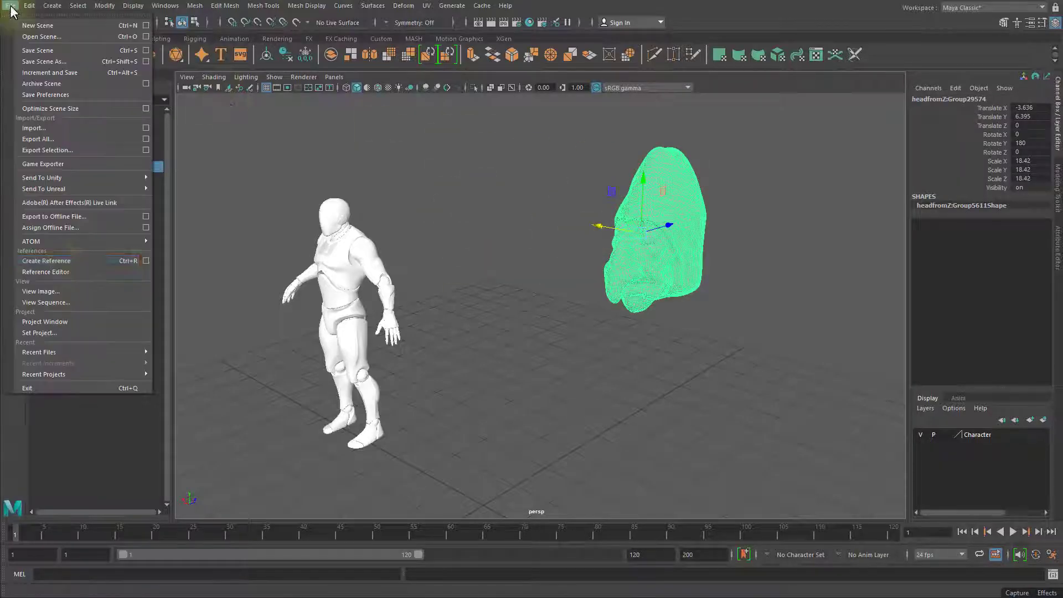
pyautogui.click(56, 128)
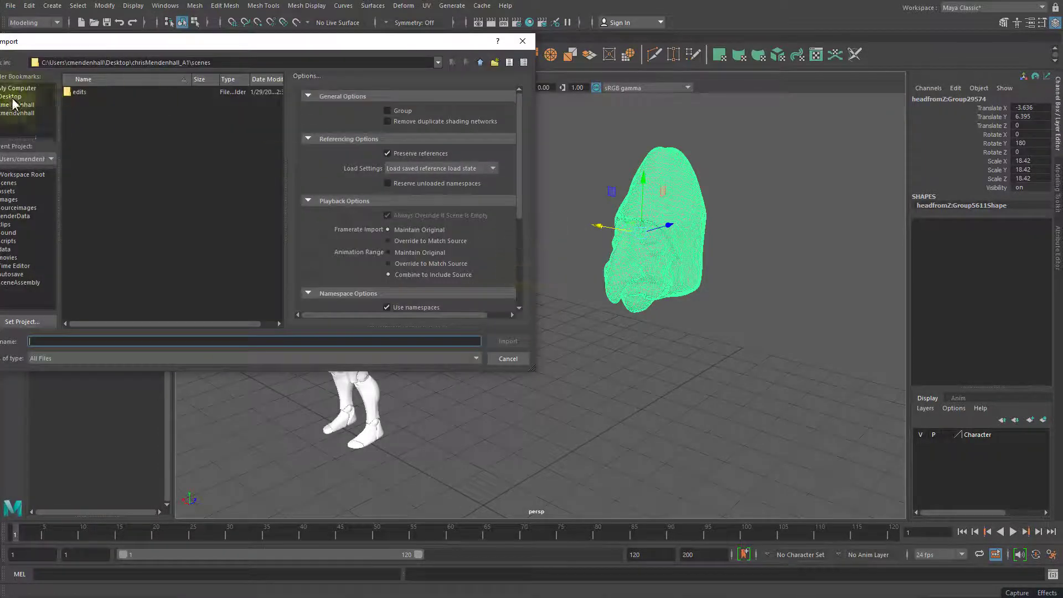
pyautogui.click(12, 97)
pyautogui.doubleClick(85, 91)
pyautogui.doubleClick(84, 129)
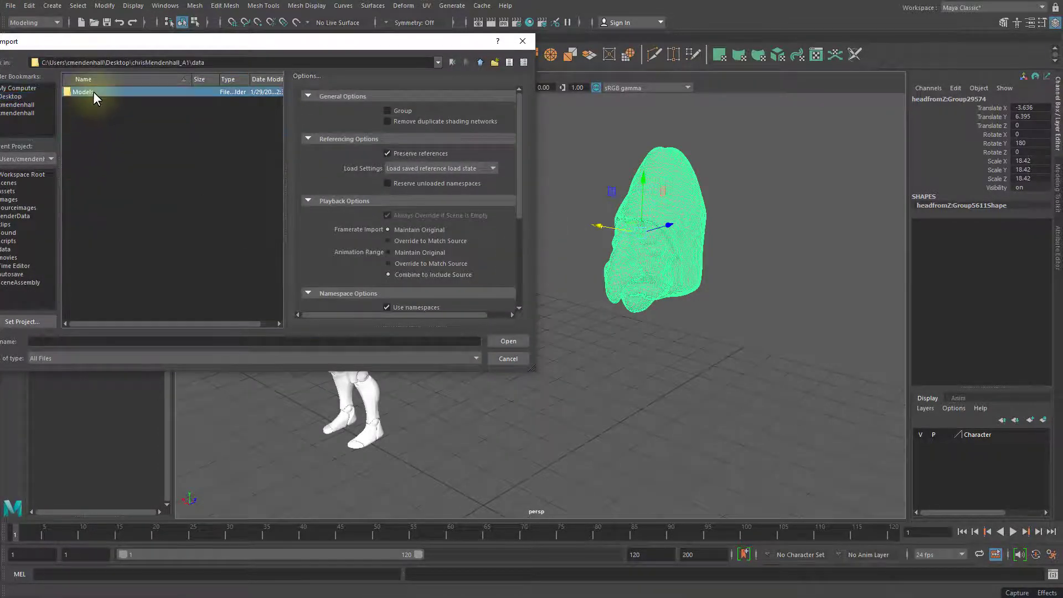
pyautogui.doubleClick(93, 92)
pyautogui.doubleClick(89, 108)
# Select both heads to compare them, and delete the old headfromZ mesh, keeping HeadScaled beside the character
pyautogui.keyDown('alt'); pyautogui.moveTo(523, 337); pyautogui.dragTo(706, 324); pyautogui.keyUp('alt')
pyautogui.moveTo(784, 319); pyautogui.dragTo(399, 139)
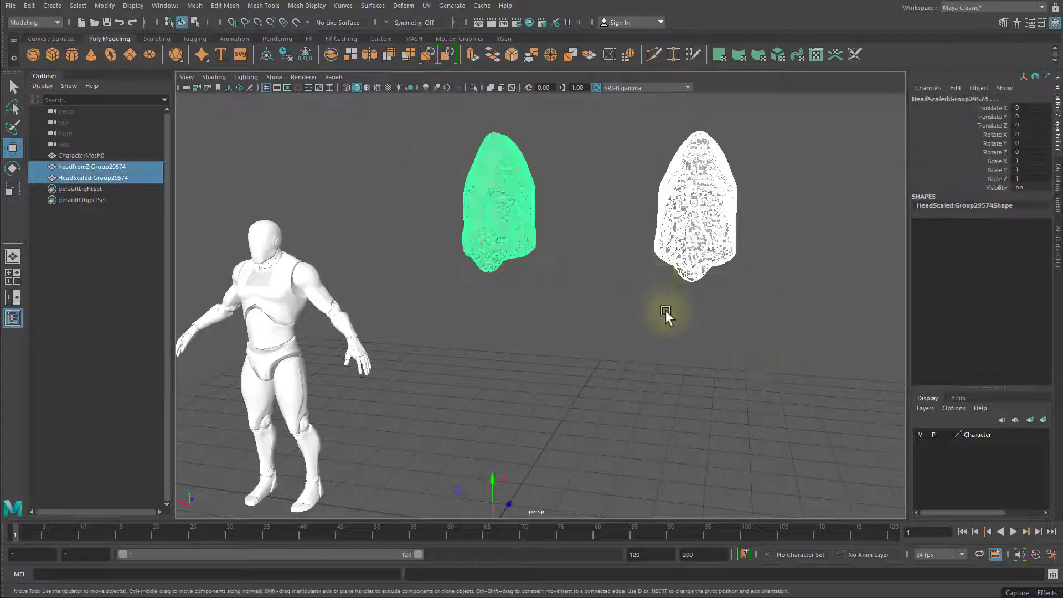
pyautogui.click(666, 310)
pyautogui.click(512, 239)
pyautogui.click(699, 238)
pyautogui.press('Delete')
pyautogui.click(506, 244)
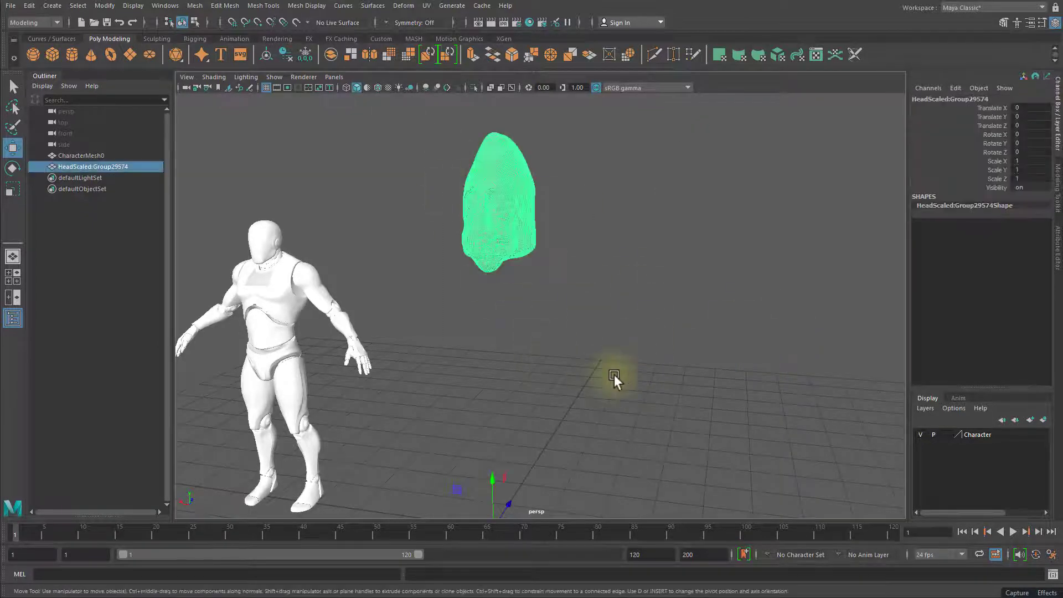
pyautogui.click(613, 375)
pyautogui.keyDown('alt'); pyautogui.moveTo(614, 375); pyautogui.dragTo(652, 373); pyautogui.keyUp('alt')
pyautogui.scroll(-5, 652, 373)
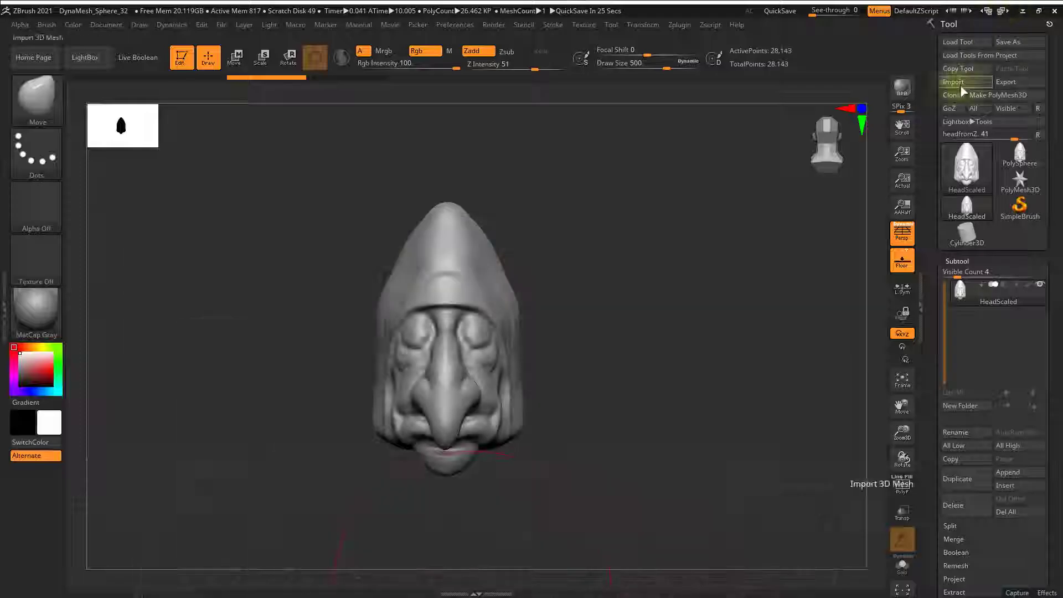